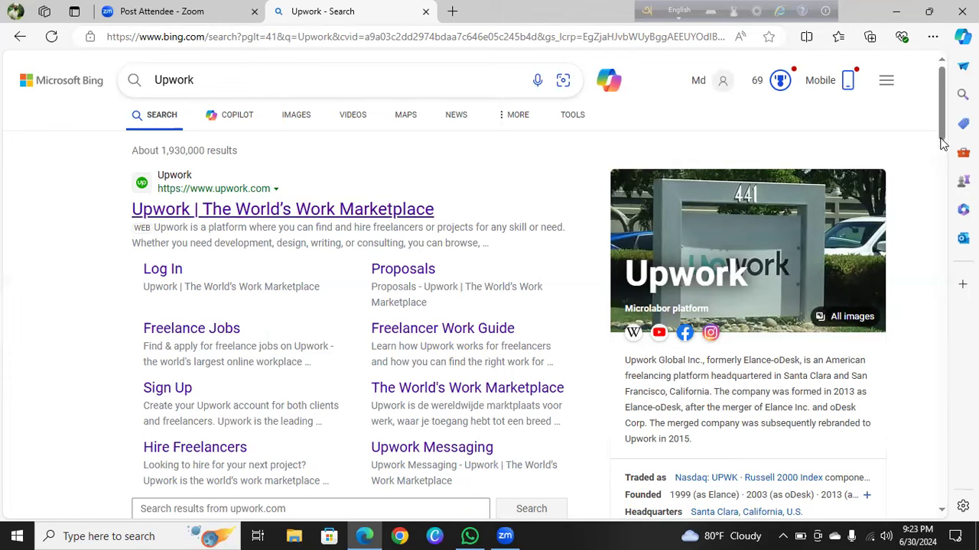
Scroll through Bing's Upwork results and expand more 'People also ask' questions
{"action": "scroll", "coordinate": [940, 165], "scroll_direction": "down", "scroll_amount": 3}
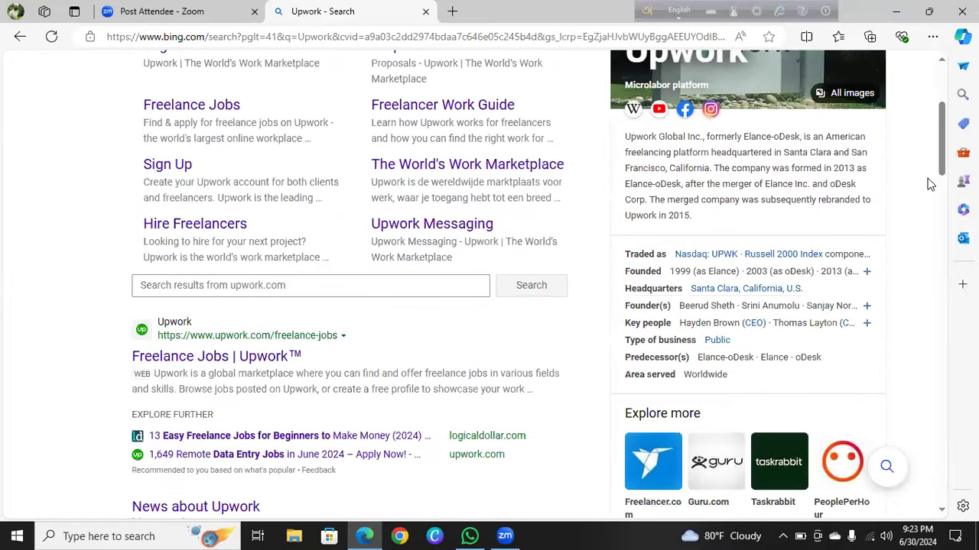
{"action": "scroll", "coordinate": [945, 197], "scroll_direction": "down", "scroll_amount": 3}
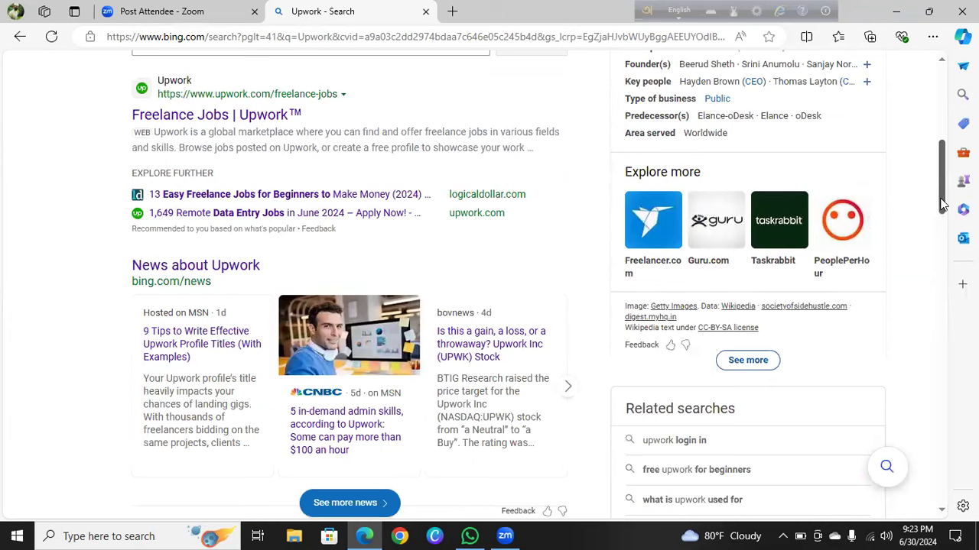
{"action": "scroll", "coordinate": [939, 272], "scroll_direction": "down", "scroll_amount": 3}
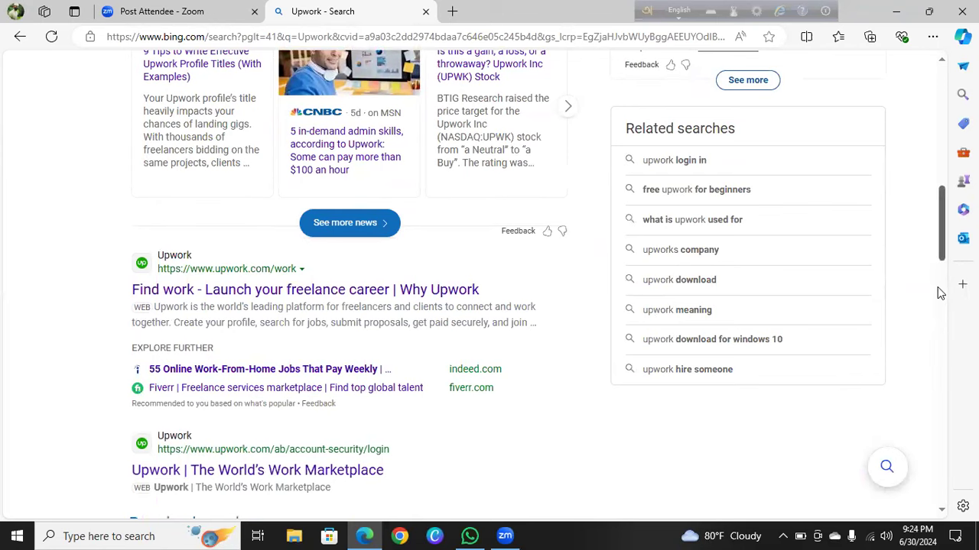
{"action": "scroll", "coordinate": [937, 287], "scroll_direction": "down", "scroll_amount": 2}
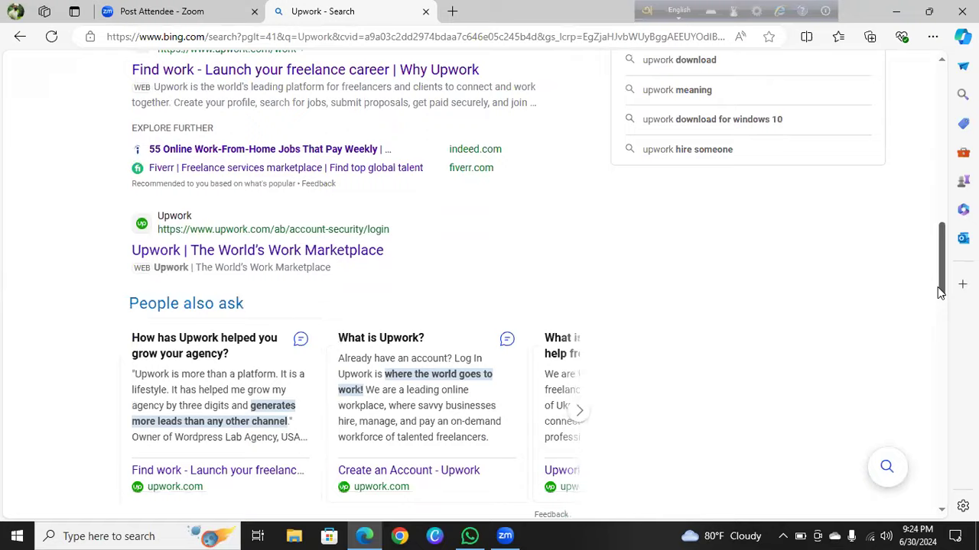
{"action": "scroll", "coordinate": [937, 287], "scroll_direction": "down", "scroll_amount": 2}
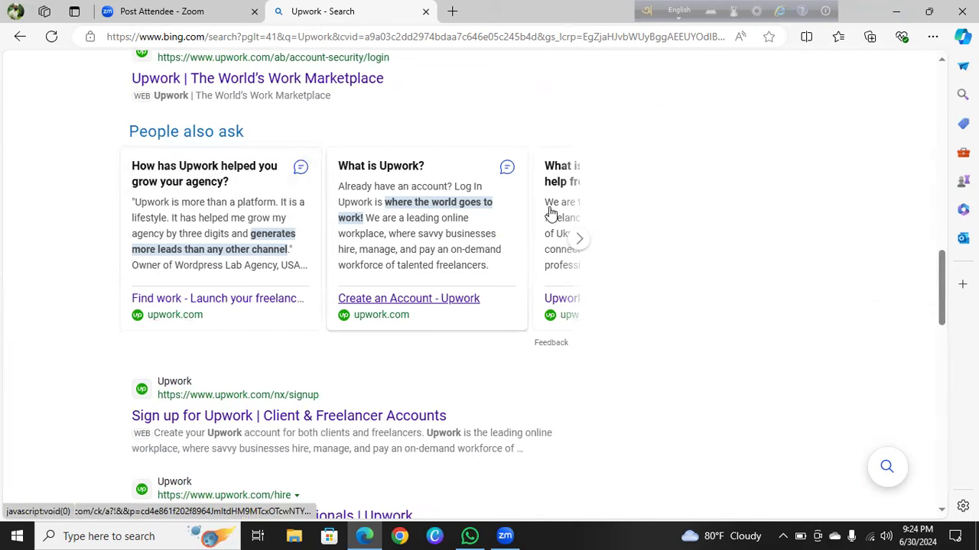
{"action": "left_click", "coordinate": [579, 243]}
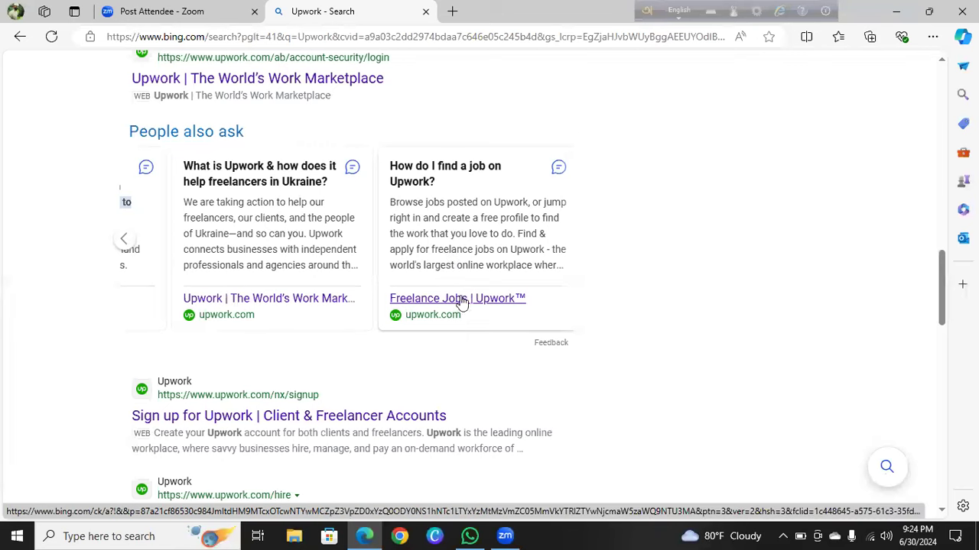
Return to the top and open the 'Upwork | The World's Work Marketplace' result in a new tab
{"action": "left_click_drag", "start_coordinate": [945, 293], "coordinate": [928, 377]}
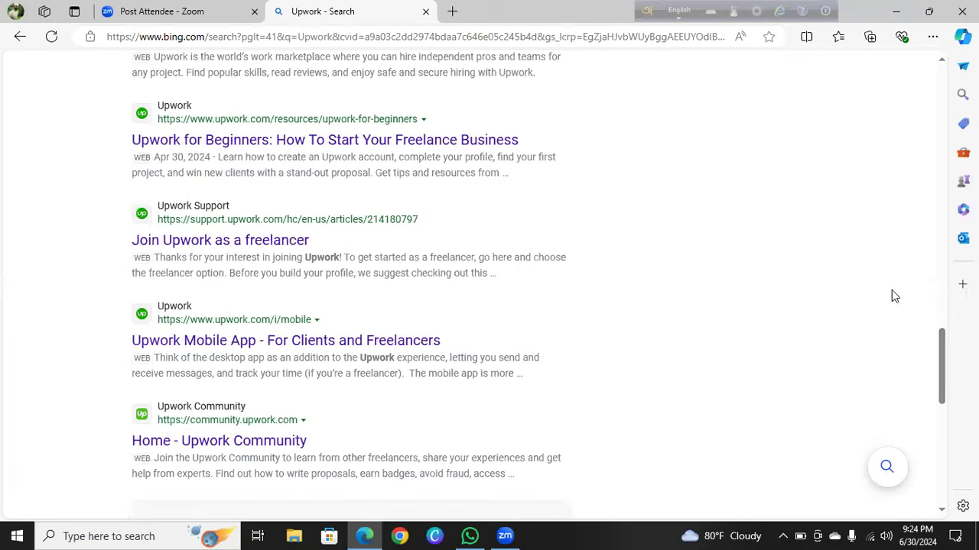
{"action": "left_click_drag", "start_coordinate": [942, 374], "coordinate": [926, 93]}
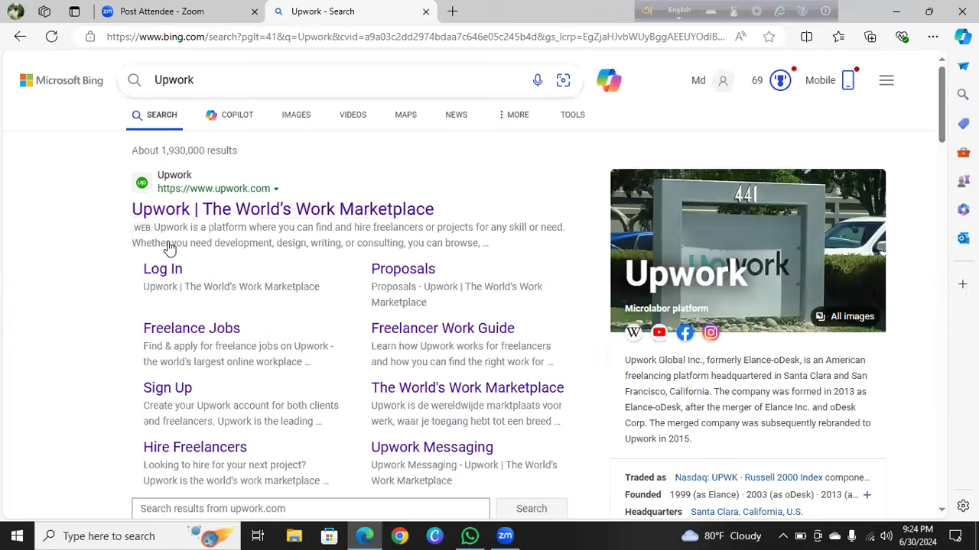
{"action": "left_click", "coordinate": [242, 209]}
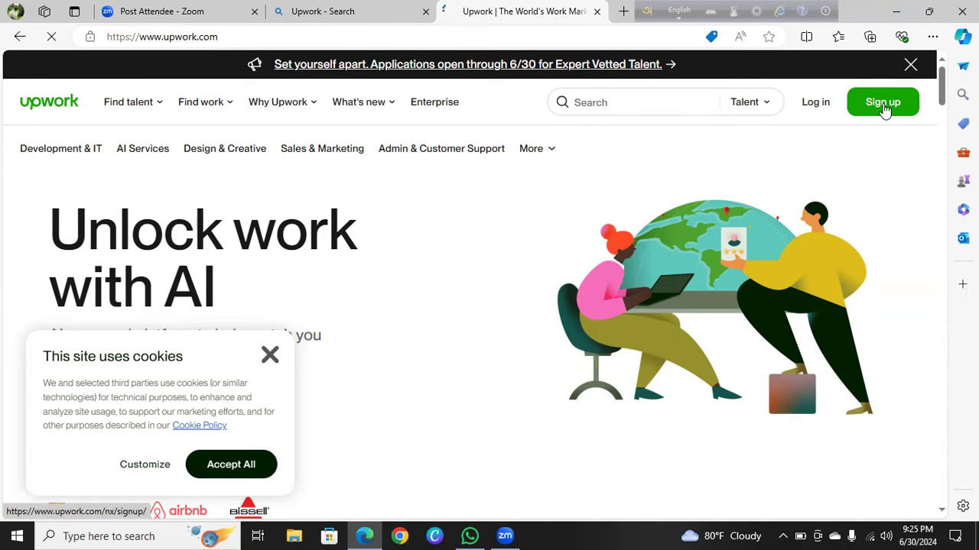
Start Upwork sign-up from the header Sign up link and dismiss the cookie banner
{"action": "left_click", "coordinate": [883, 107]}
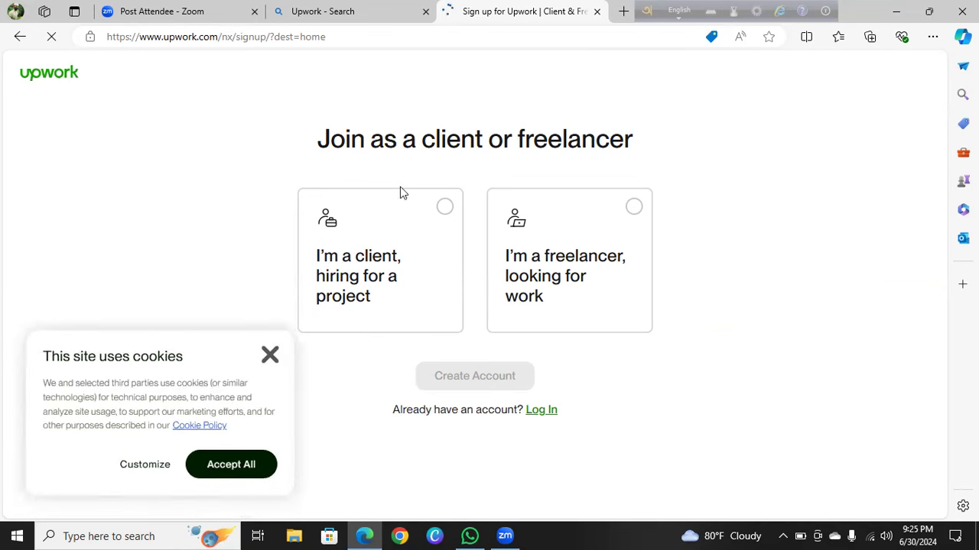
{"action": "left_click", "coordinate": [269, 359]}
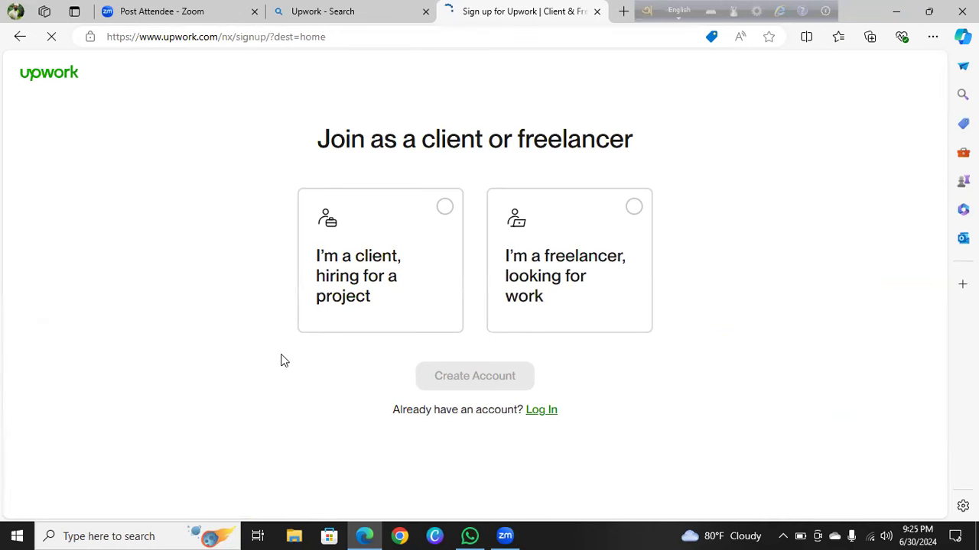
Pick 'I'm a freelancer, looking for work' and continue with Apply as a Freelancer
{"action": "left_click", "coordinate": [536, 284]}
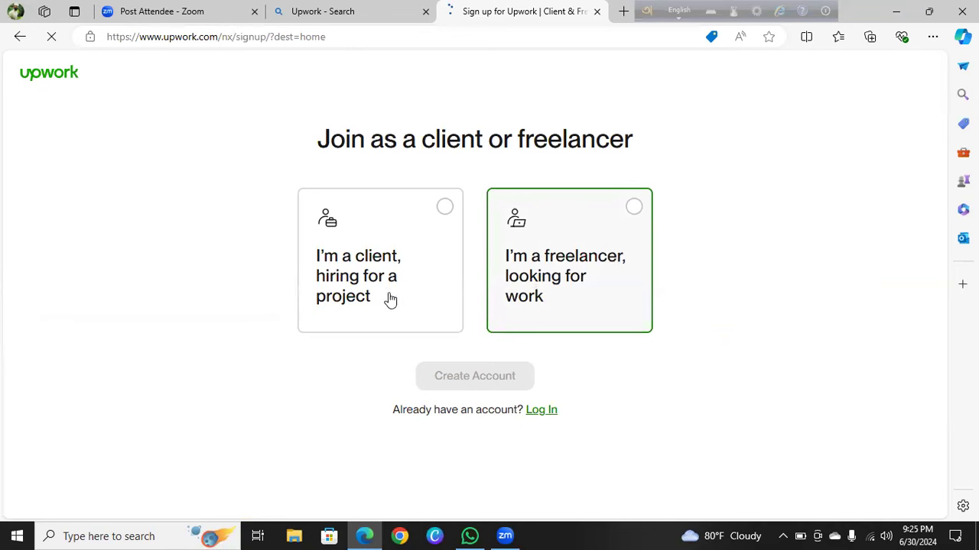
{"action": "left_click", "coordinate": [324, 302]}
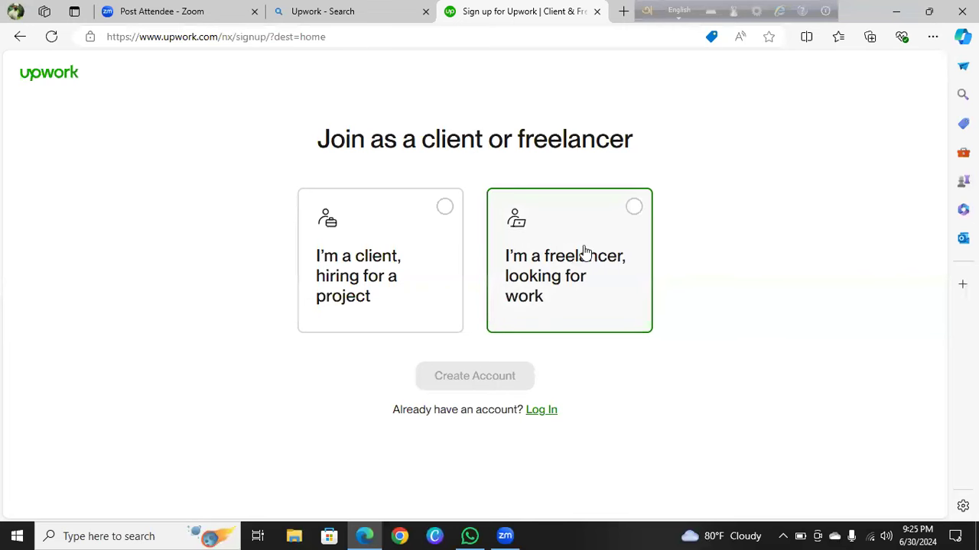
{"action": "left_click", "coordinate": [634, 214]}
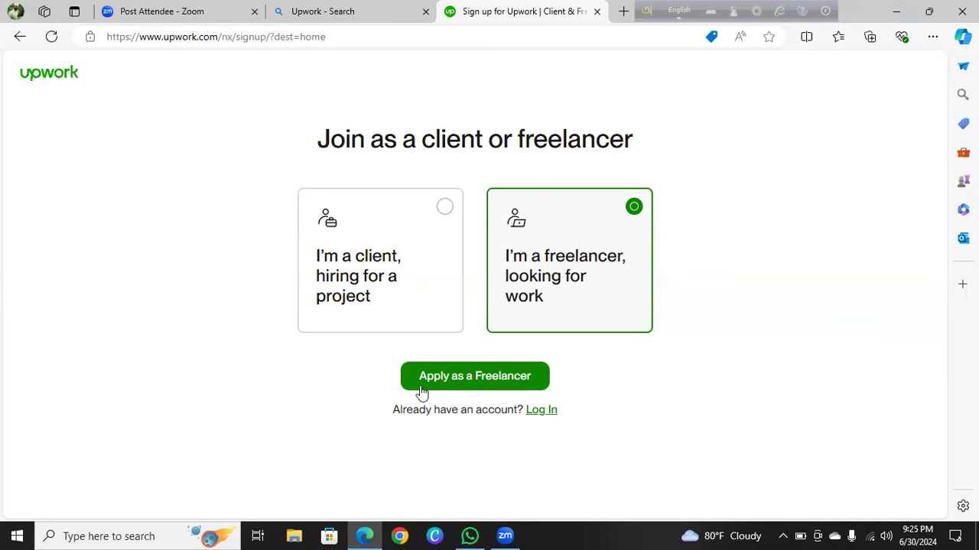
{"action": "left_click", "coordinate": [488, 381]}
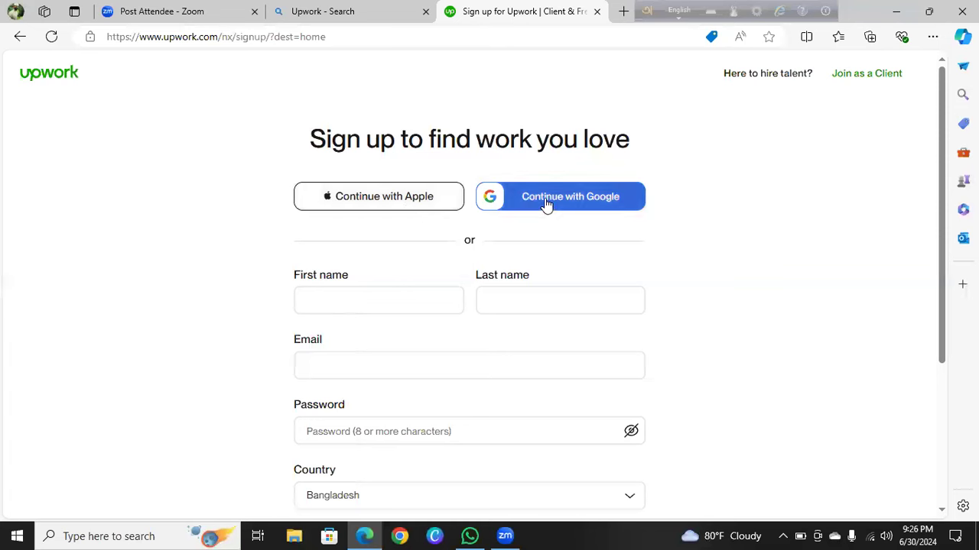
Enter the user's first name and last name, correcting a mistyped first name
{"action": "left_click", "coordinate": [441, 376]}
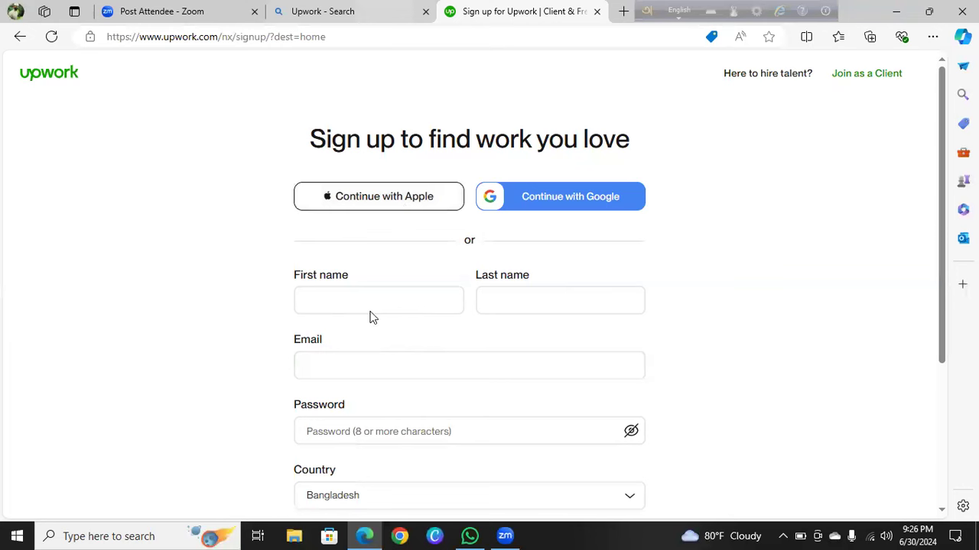
{"action": "left_click", "coordinate": [331, 295]}
{"action": "left_click", "coordinate": [331, 295]}
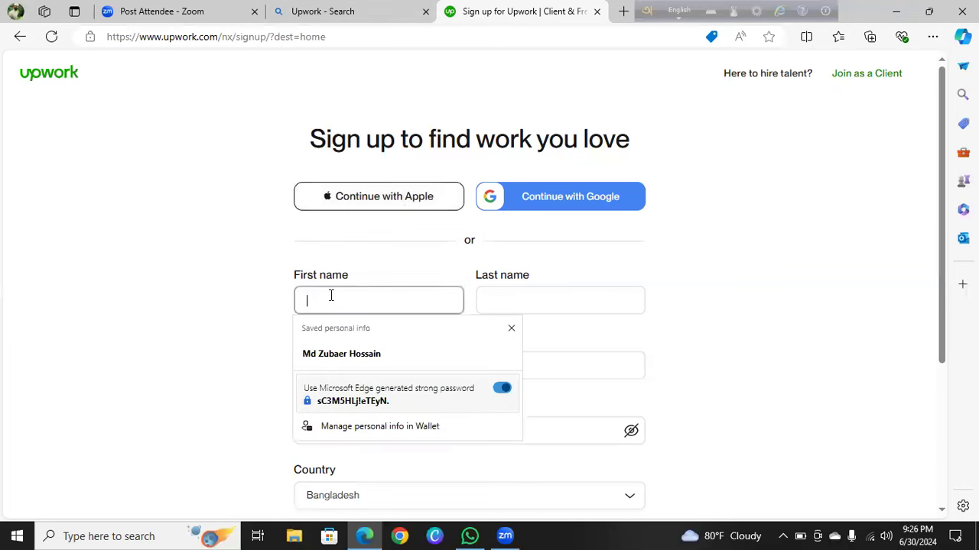
{"action": "type", "text": "Hi"}
{"action": "key", "text": "BackSpace"}
{"action": "key", "text": "BackSpace"}
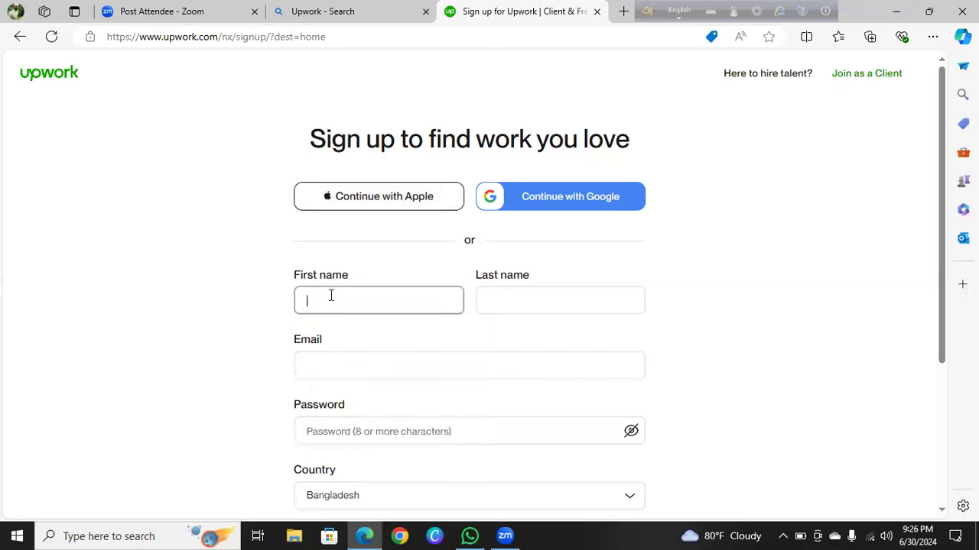
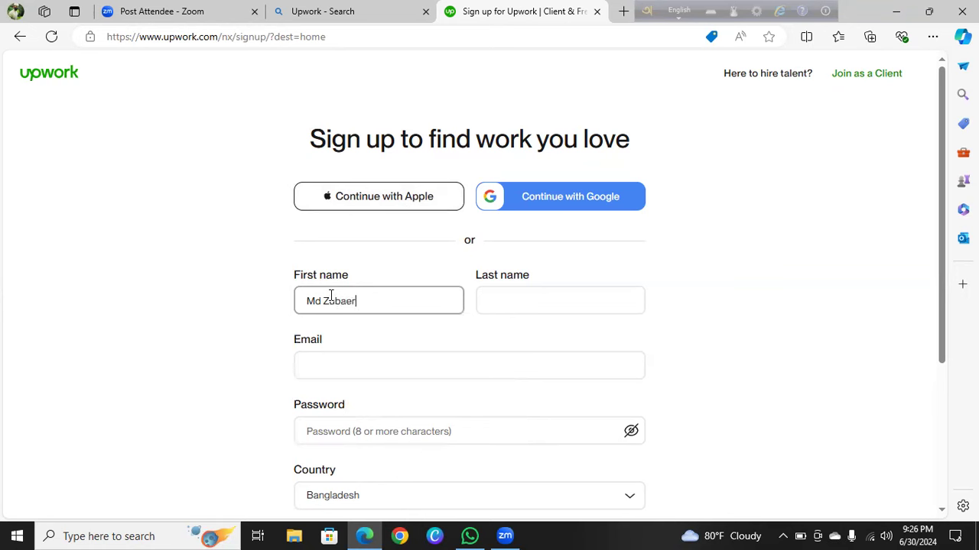
{"action": "left_click", "coordinate": [517, 302]}
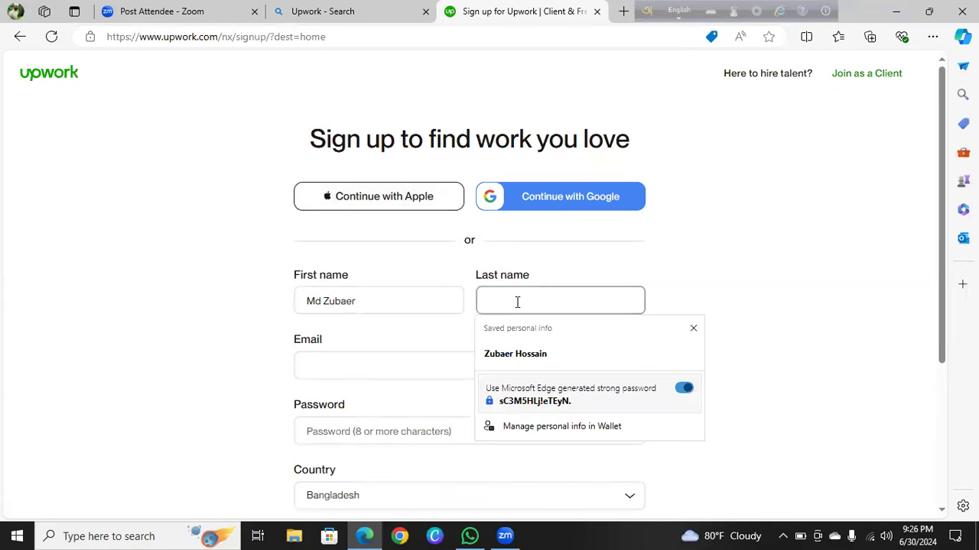
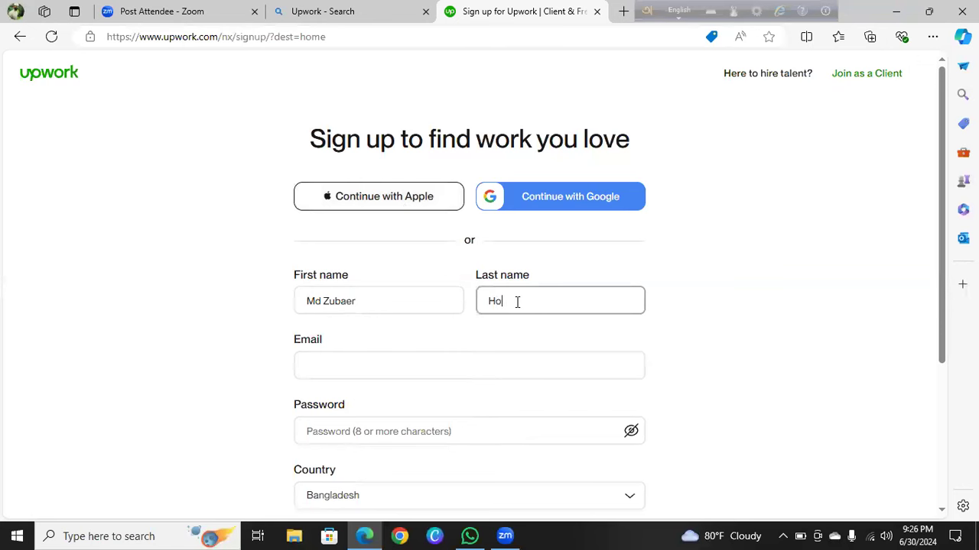
Enter the user's Gmail address in the Email field and close the autofill suggestions
{"action": "left_click", "coordinate": [395, 366]}
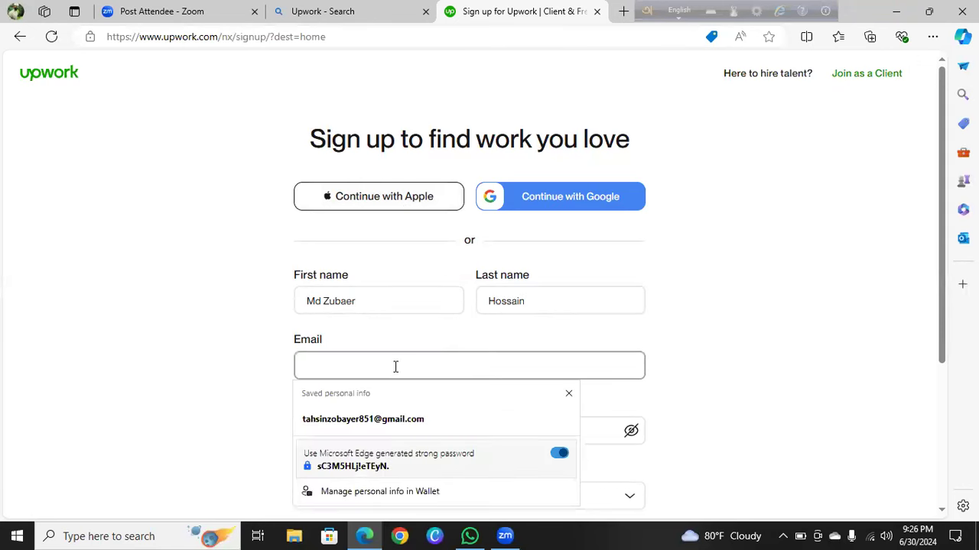
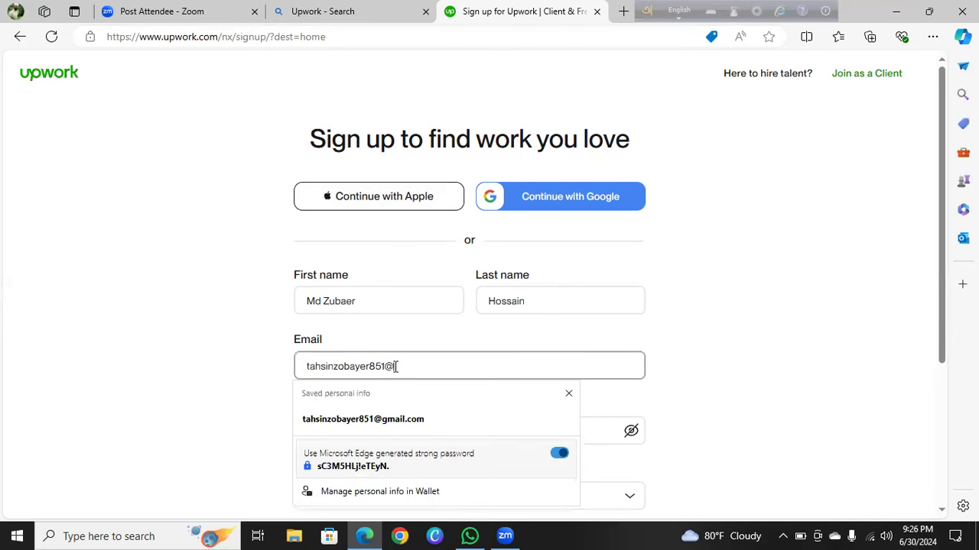
{"action": "left_click", "coordinate": [415, 419]}
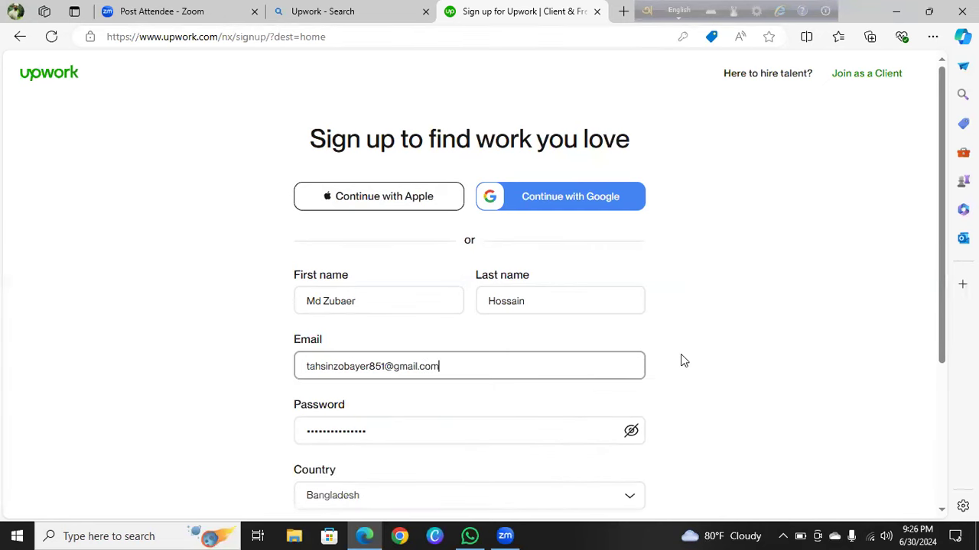
Replace the browser-suggested password with the user's own 11-character password
{"action": "scroll", "coordinate": [682, 361], "scroll_direction": "down", "scroll_amount": 1}
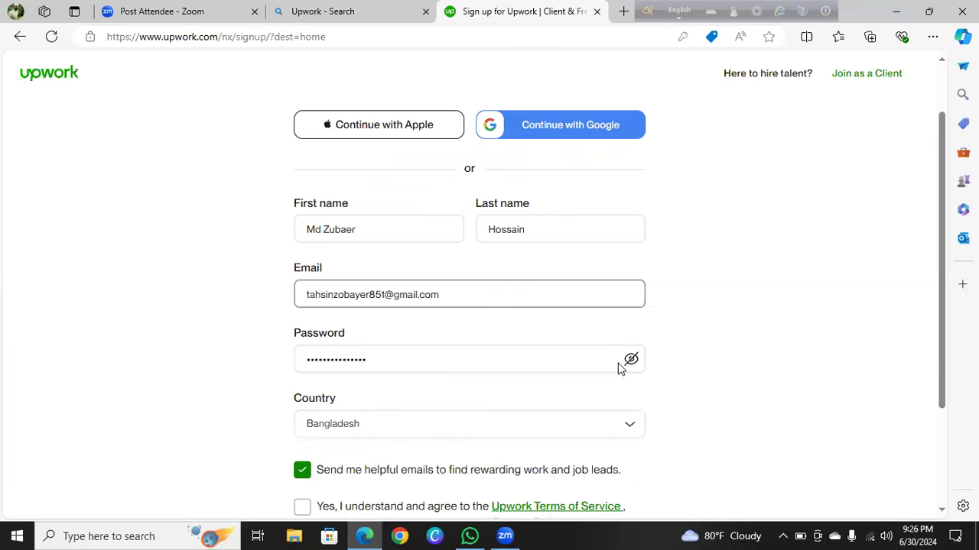
{"action": "left_click", "coordinate": [621, 368]}
{"action": "left_click", "coordinate": [433, 365]}
{"action": "key", "text": "BackSpace"}
{"action": "key", "text": "BackSpace"}
{"action": "key", "text": "BackSpace"}
{"action": "key", "text": "BackSpace"}
{"action": "key", "text": "BackSpace"}
{"action": "key", "text": "BackSpace"}
{"action": "key", "text": "BackSpace"}
{"action": "key", "text": "BackSpace"}
{"action": "key", "text": "BackSpace"}
{"action": "key", "text": "BackSpace"}
{"action": "key", "text": "BackSpace"}
{"action": "key", "text": "BackSpace"}
{"action": "key", "text": "BackSpace"}
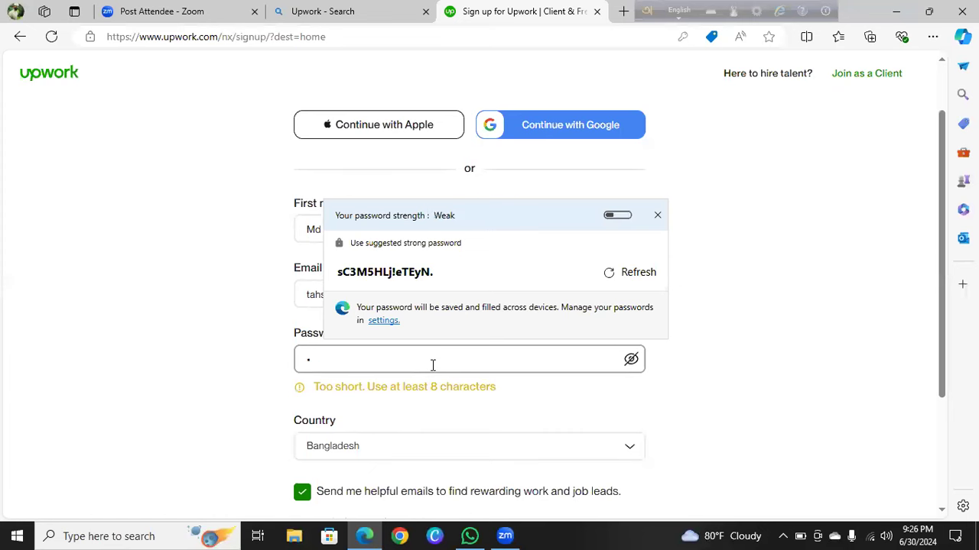
{"action": "key", "text": "BackSpace"}
{"action": "type", "text": "aaaaaaaaa"}
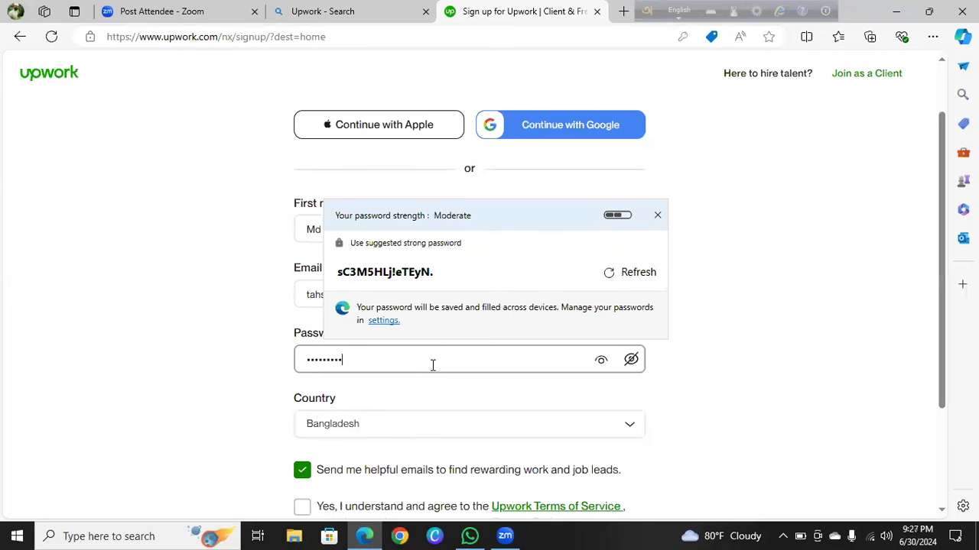
{"action": "type", "text": "aa"}
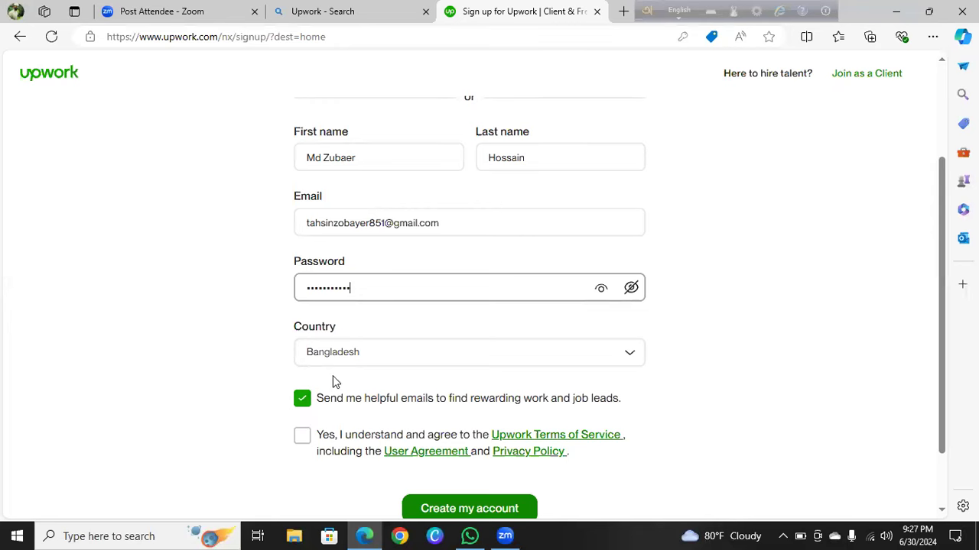
{"action": "scroll", "coordinate": [405, 422], "scroll_direction": "down", "scroll_amount": 1}
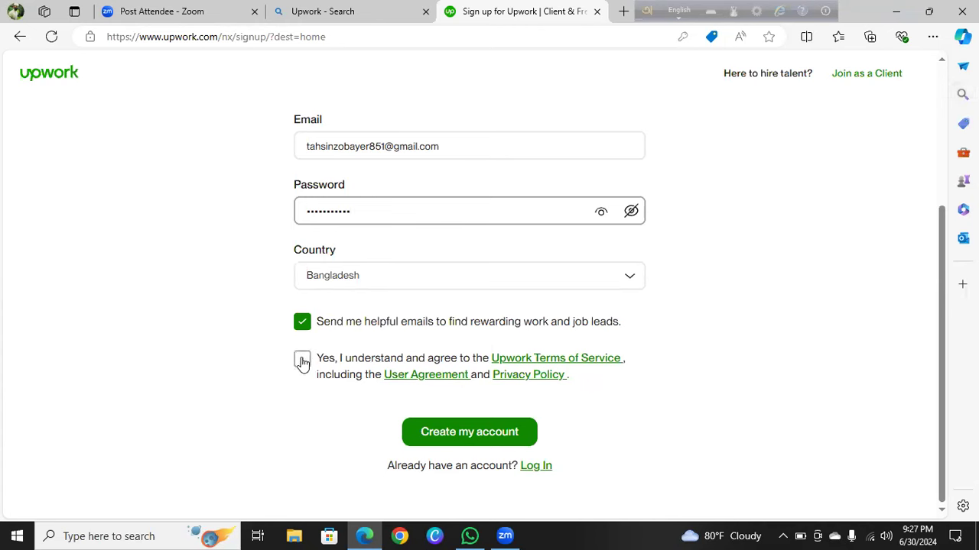
Tick 'Yes, I understand and agree' to the Terms and submit Create my account
{"action": "left_click", "coordinate": [303, 361]}
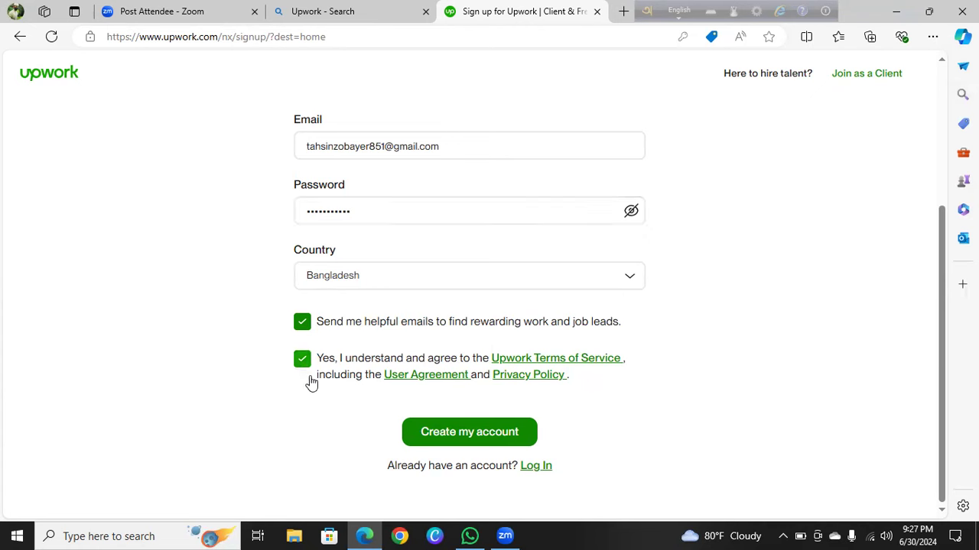
{"action": "left_click", "coordinate": [475, 434]}
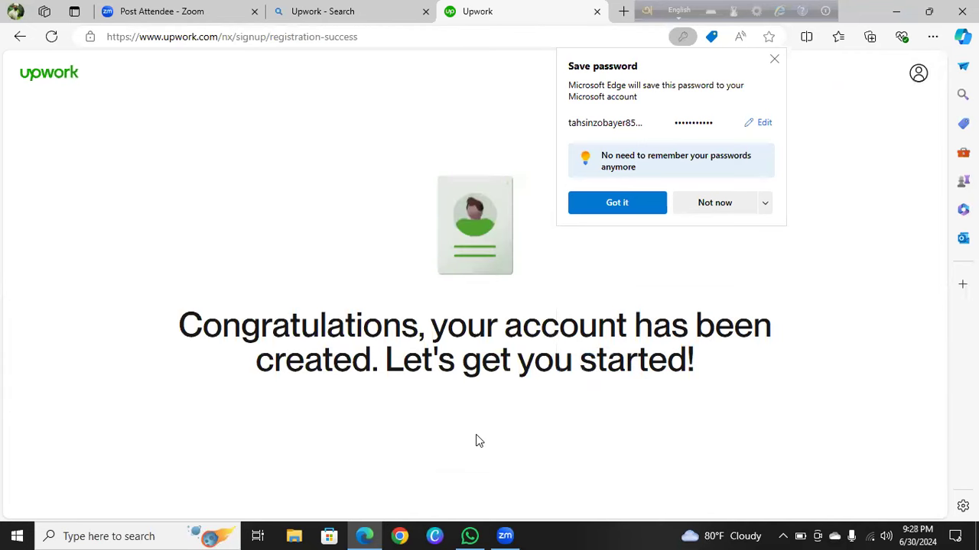
Decline Edge's save-password offer with Not now, then choose 'Go to Gmail Inbox'
{"action": "left_click", "coordinate": [723, 205]}
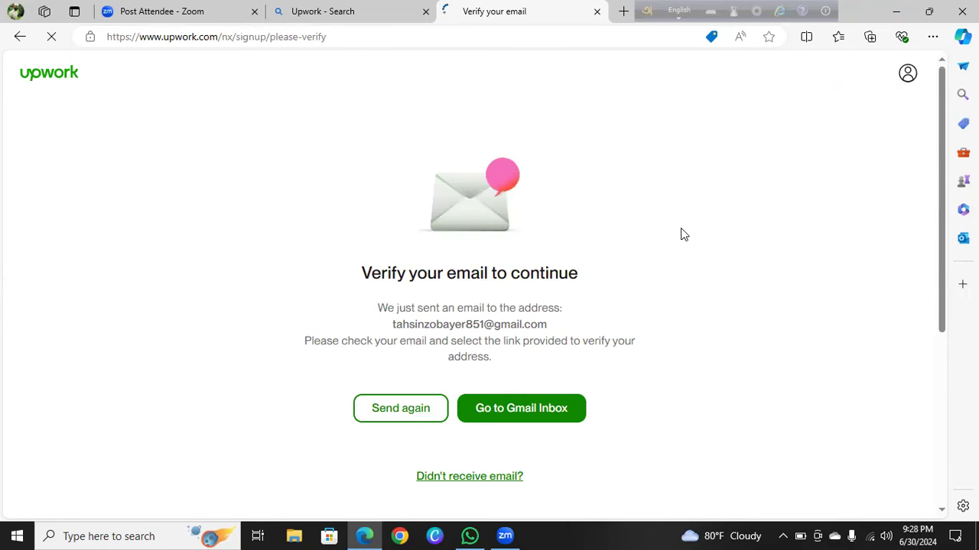
{"action": "left_click", "coordinate": [530, 416]}
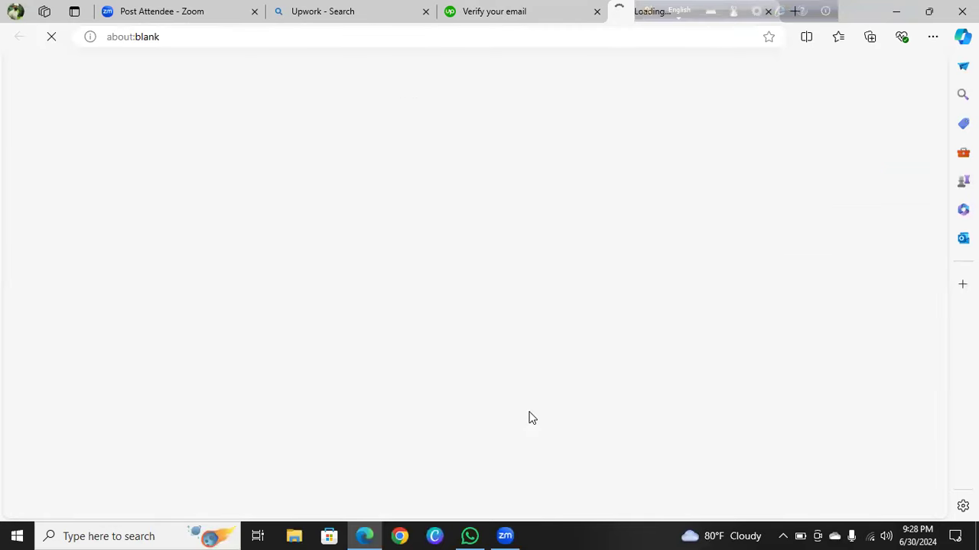
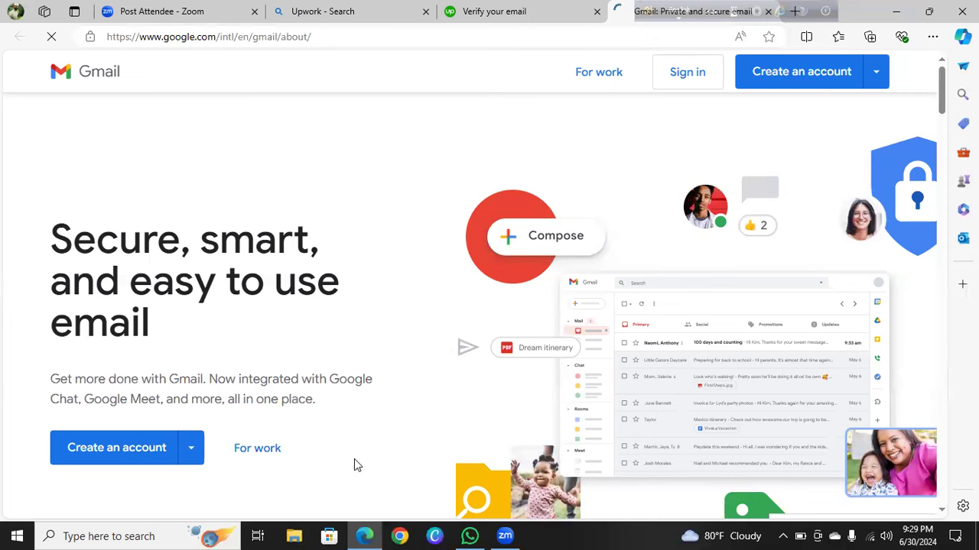
Launch Google Chrome from the taskbar
{"action": "left_click", "coordinate": [409, 537]}
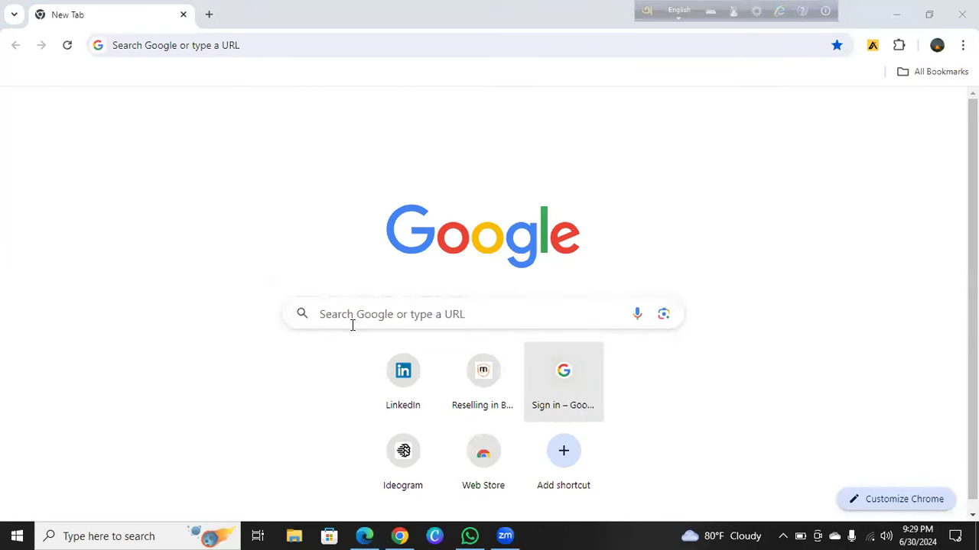
Search Google for 'gmail', then bring up the Windows Wi-Fi network list
{"action": "left_click", "coordinate": [354, 326]}
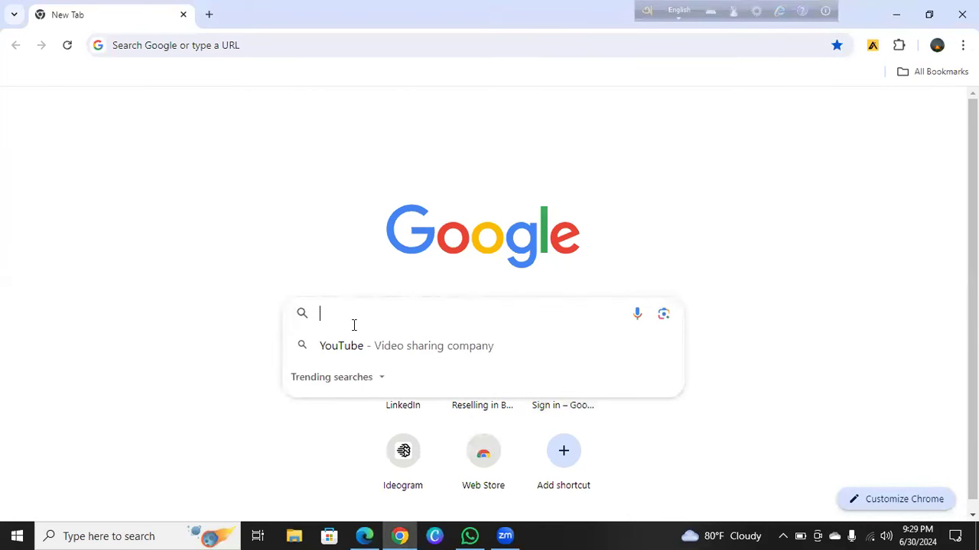
{"action": "type", "text": "gn"}
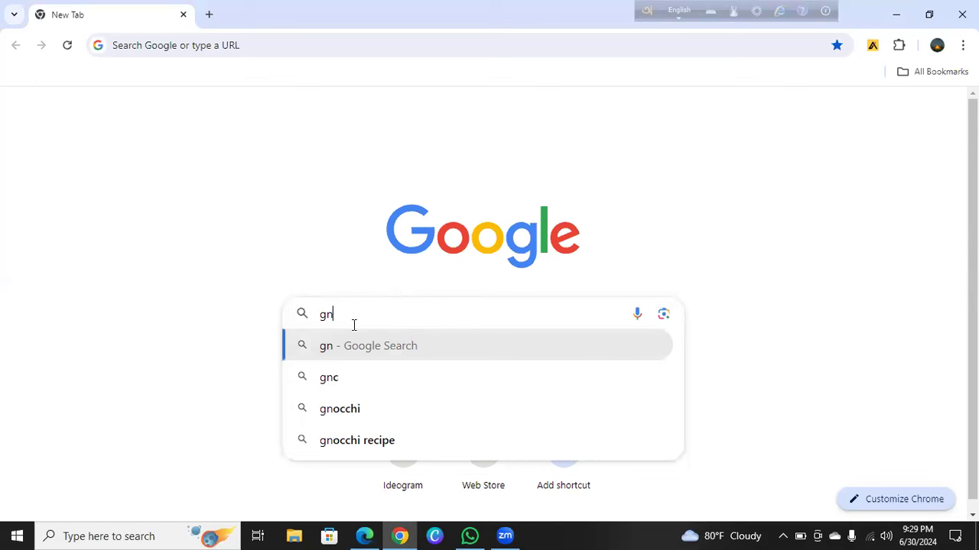
{"action": "key", "text": "BackSpace"}
{"action": "type", "text": "mail"}
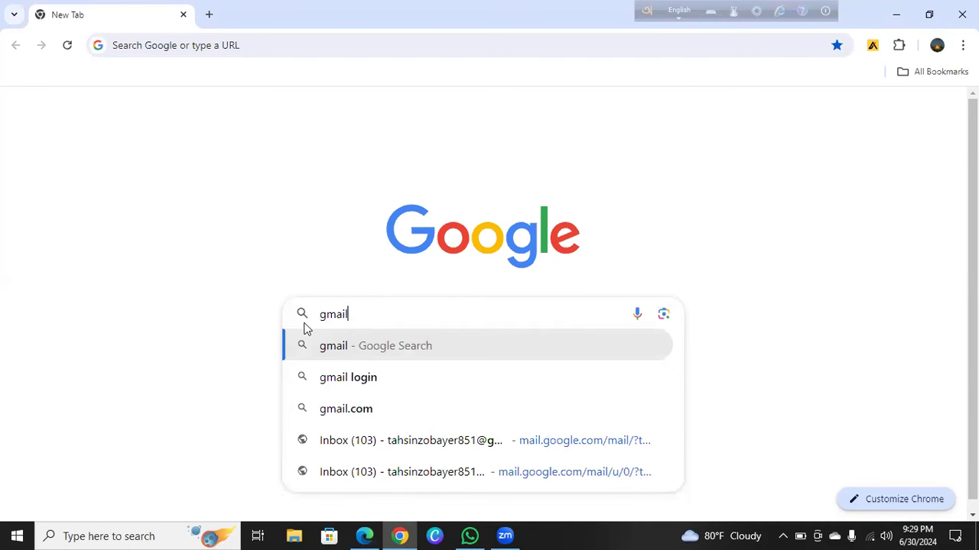
{"action": "left_click", "coordinate": [796, 110]}
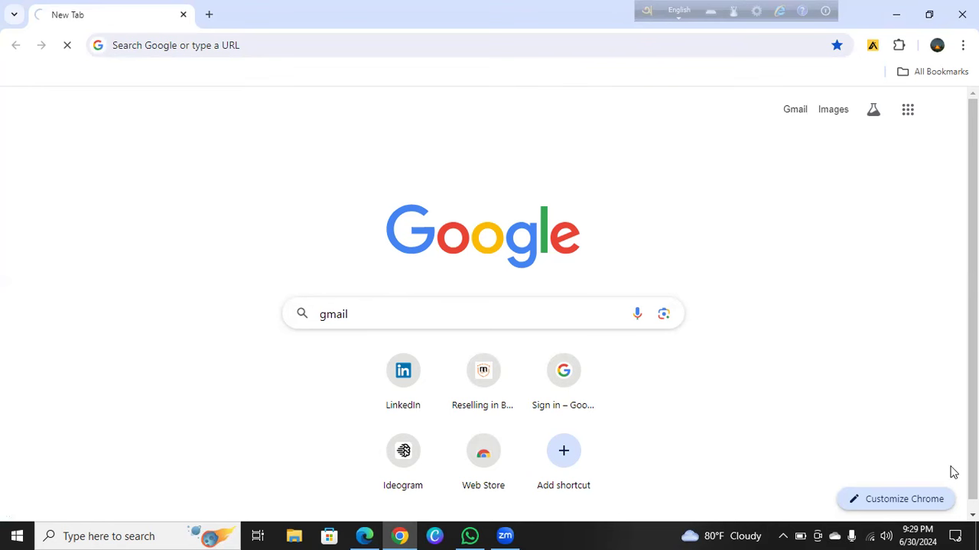
{"action": "left_click", "coordinate": [870, 536]}
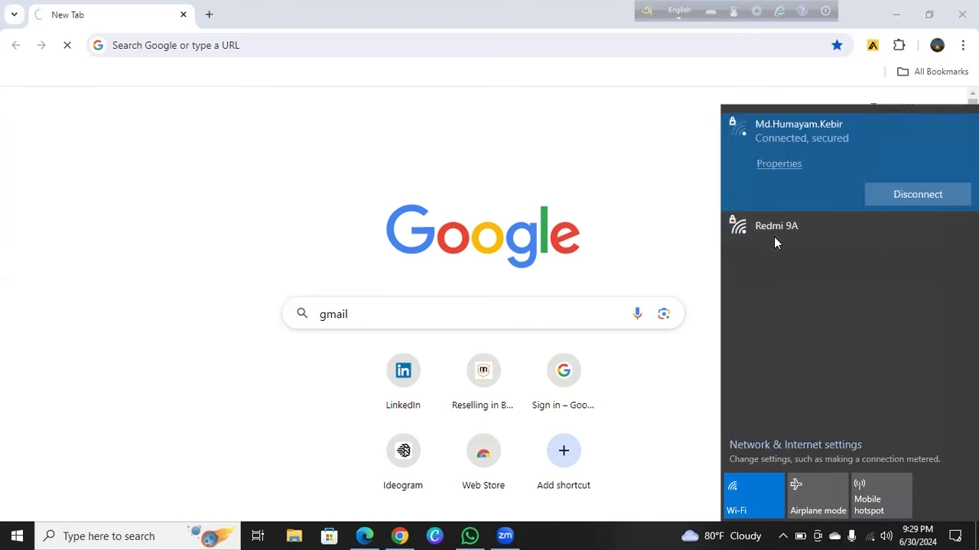
Close the Wi-Fi network flyout with Esc
{"action": "key", "text": "Escape"}
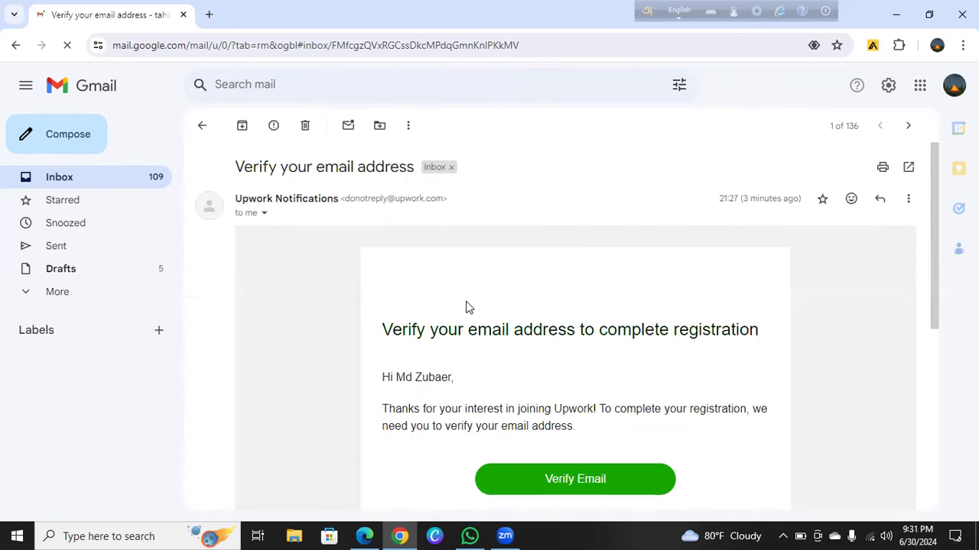
{"action": "scroll", "coordinate": [474, 310], "scroll_direction": "down", "scroll_amount": 2}
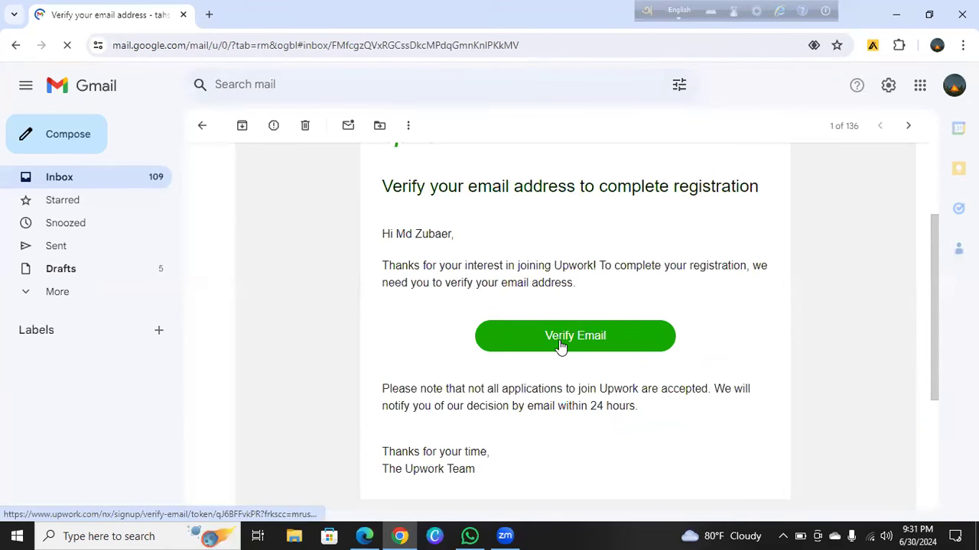
{"action": "scroll", "coordinate": [561, 346], "scroll_direction": "down", "scroll_amount": 2}
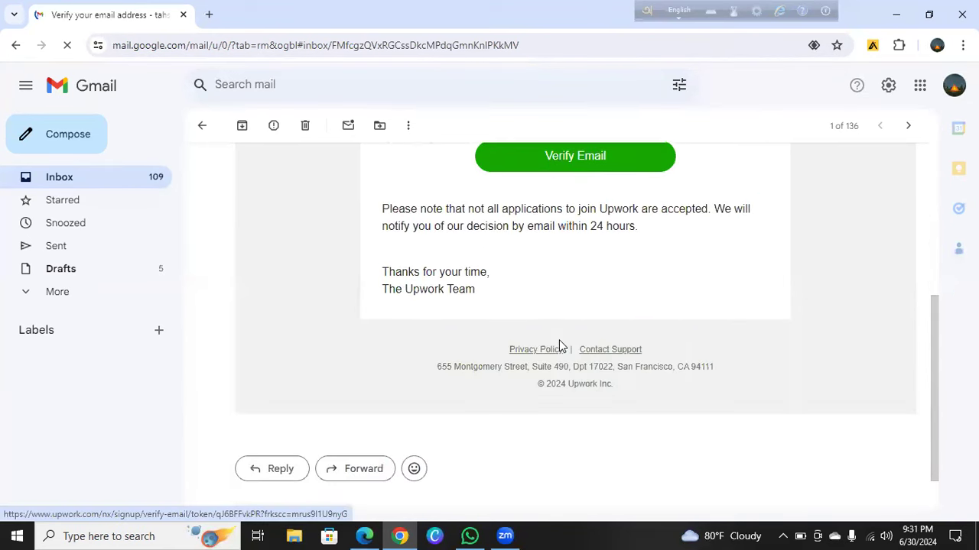
{"action": "scroll", "coordinate": [561, 345], "scroll_direction": "down", "scroll_amount": 1}
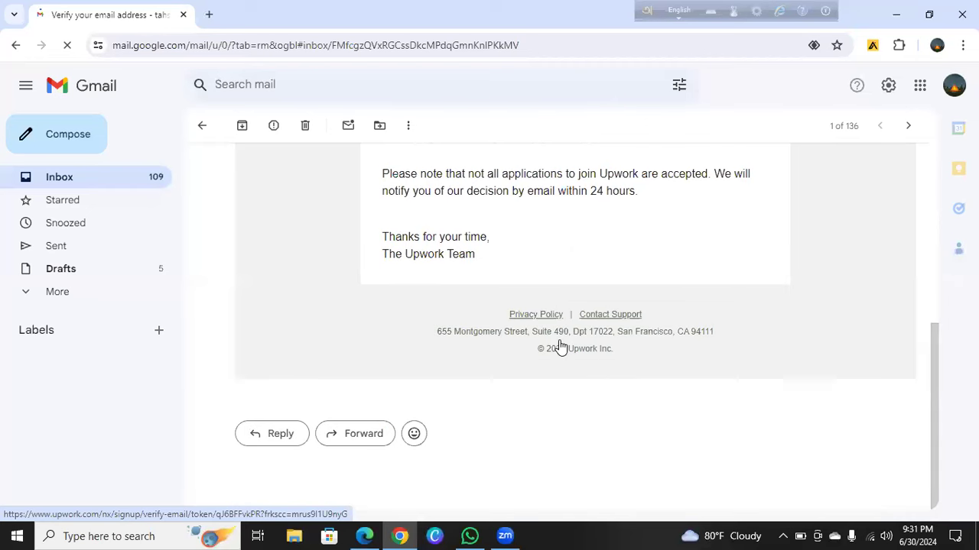
{"action": "scroll", "coordinate": [561, 346], "scroll_direction": "up", "scroll_amount": 3}
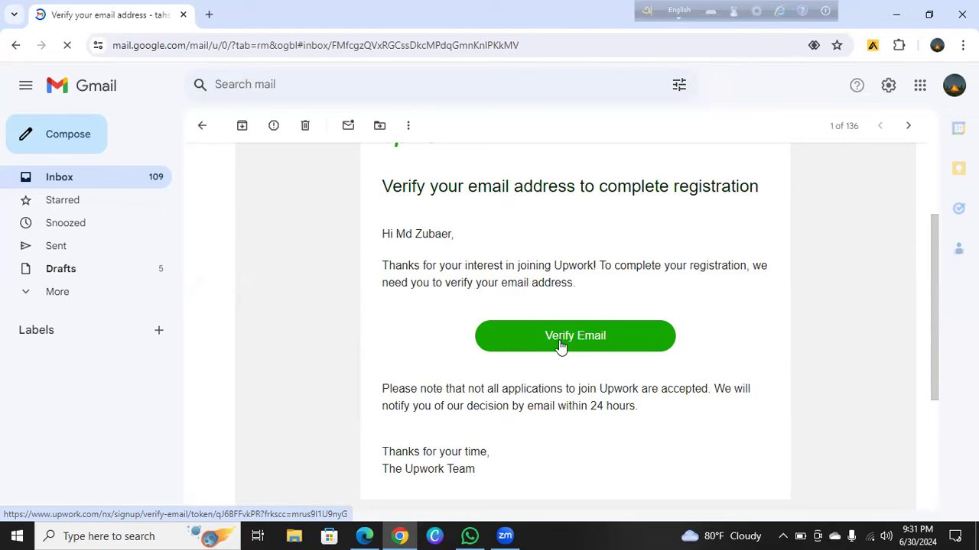
{"action": "left_click", "coordinate": [554, 336]}
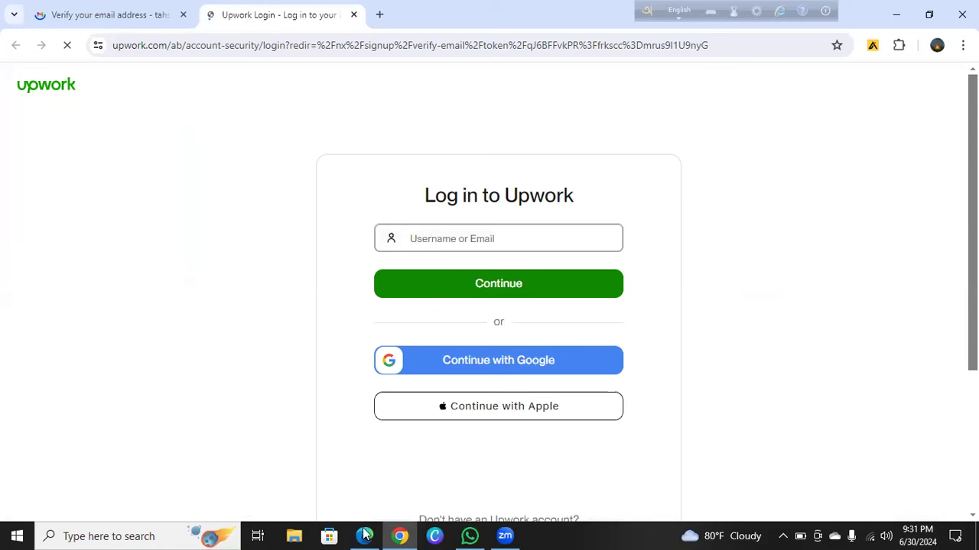
Bring Edge back to the front and select Upwork's 'Verify your email' tab
{"action": "mouse_move", "coordinate": [365, 533]}
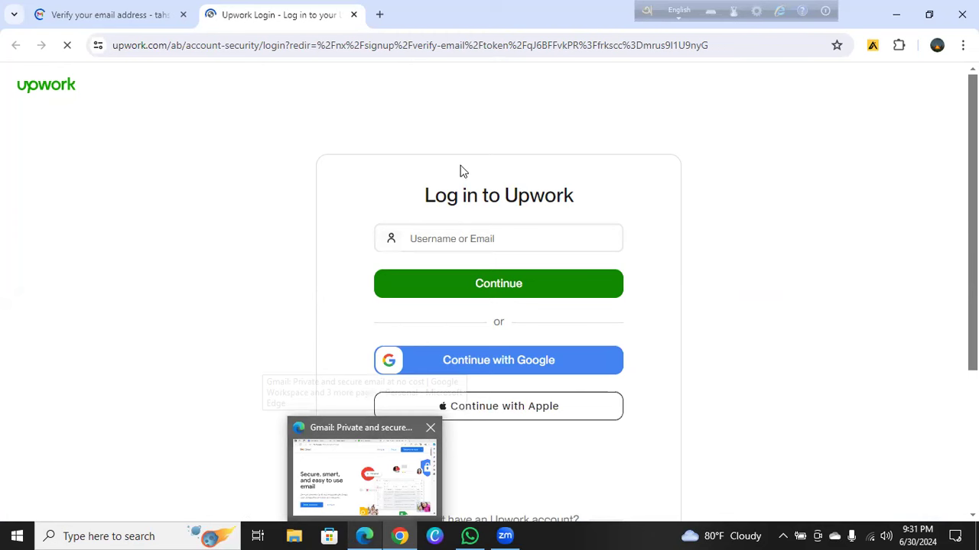
{"action": "left_click", "coordinate": [364, 468]}
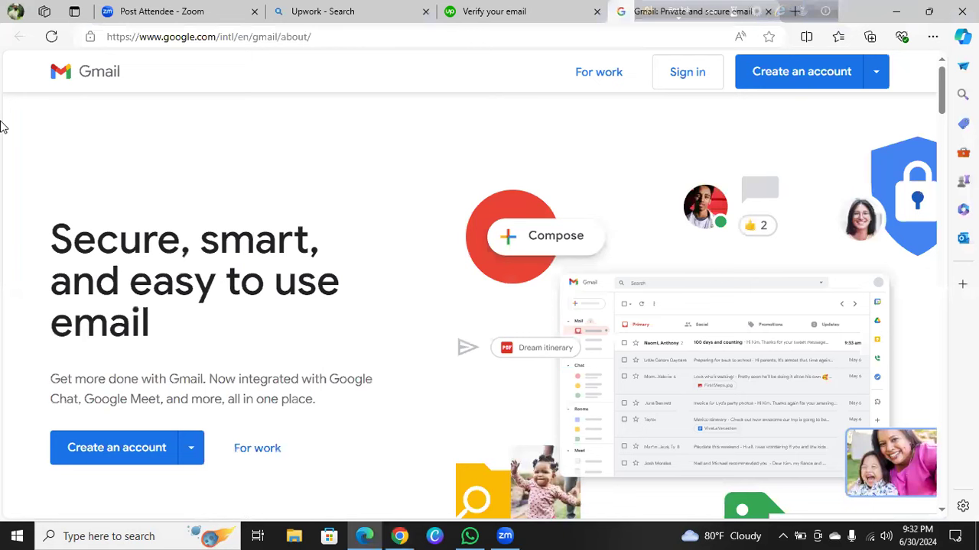
{"action": "key", "text": "alt+Tab"}
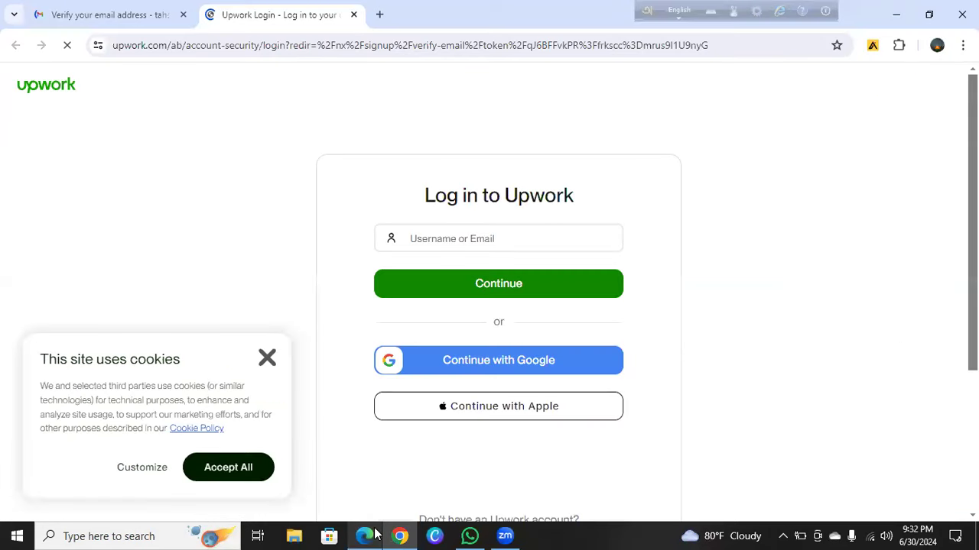
{"action": "left_click", "coordinate": [366, 536]}
{"action": "right_click", "coordinate": [365, 536]}
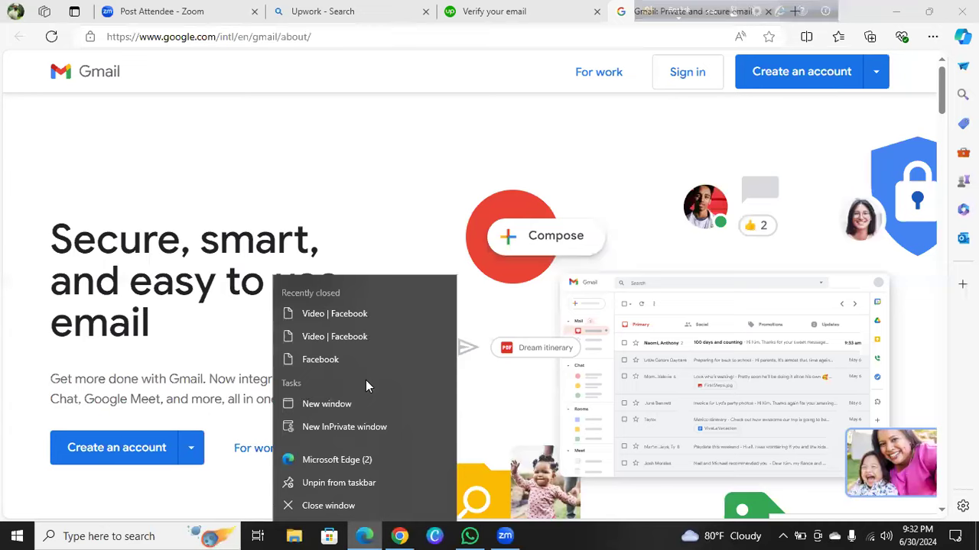
{"action": "key", "text": "alt+Tab"}
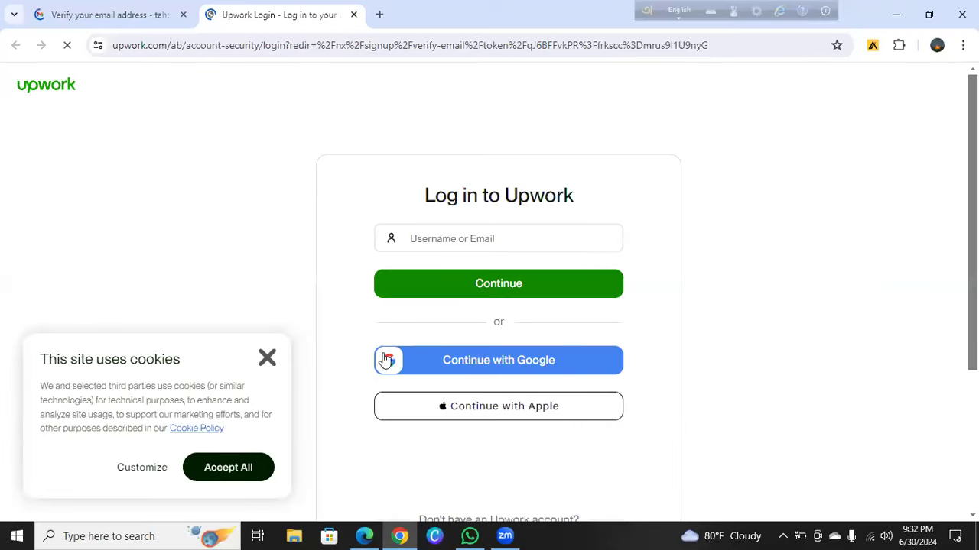
{"action": "left_click", "coordinate": [364, 535]}
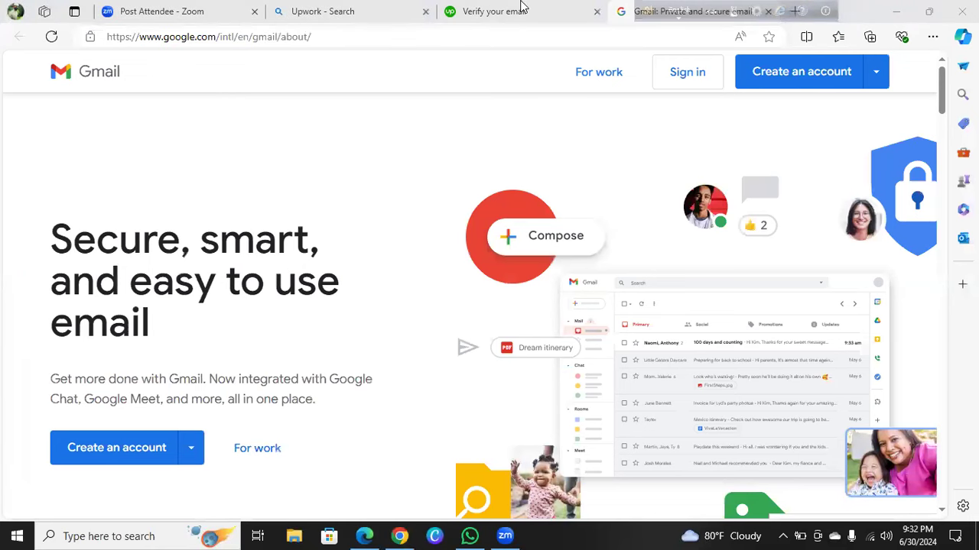
{"action": "left_click", "coordinate": [488, 16]}
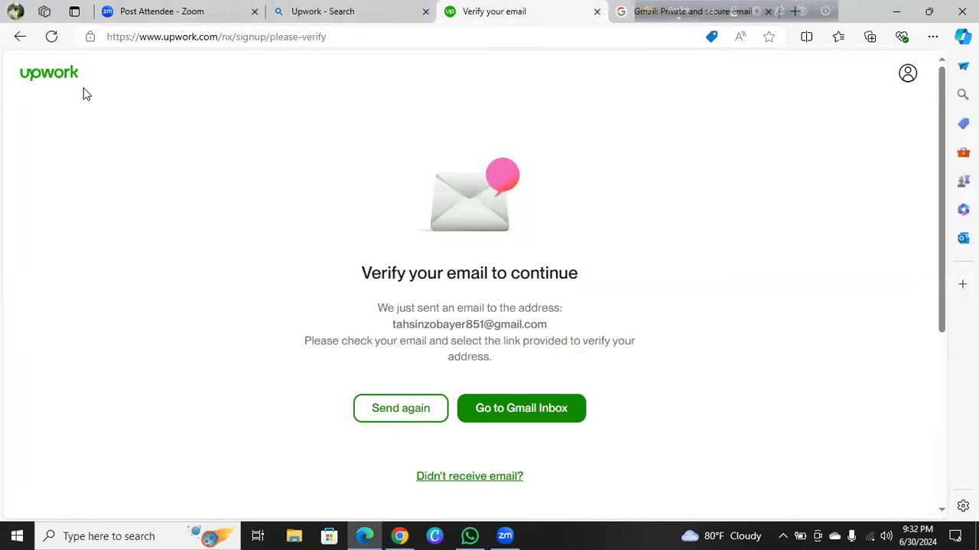
Connect to the Redmi 9A Wi-Fi network and reload the Verify your email page
{"action": "left_click", "coordinate": [51, 39]}
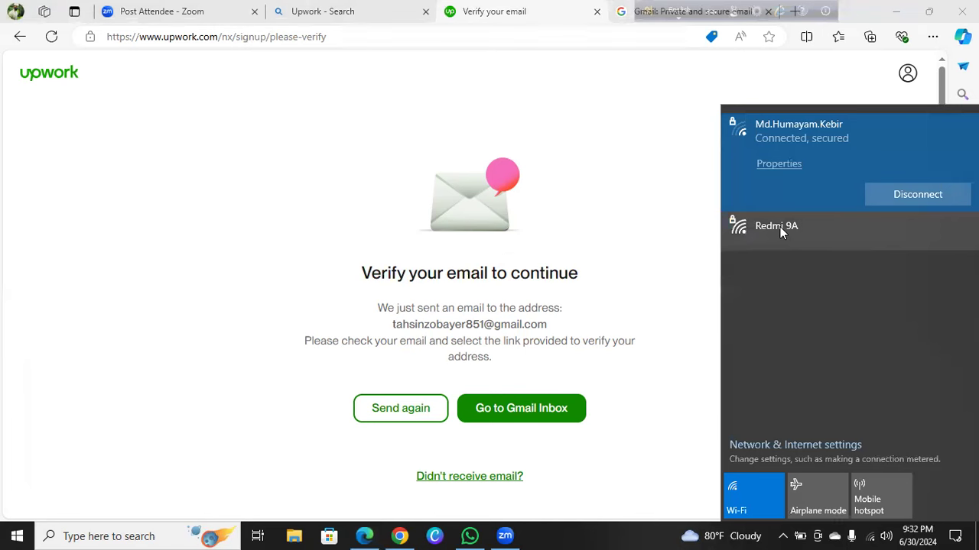
{"action": "left_click", "coordinate": [885, 232]}
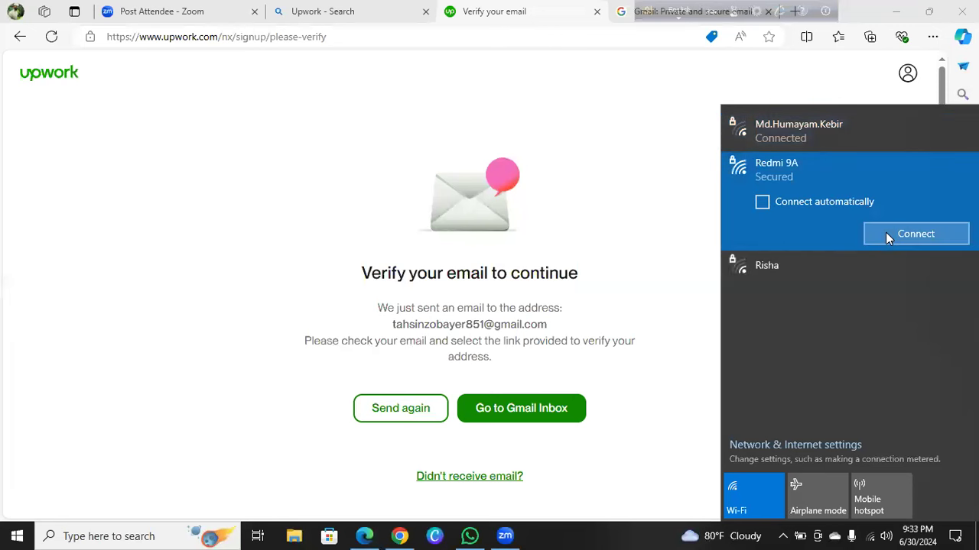
{"action": "left_click", "coordinate": [885, 233]}
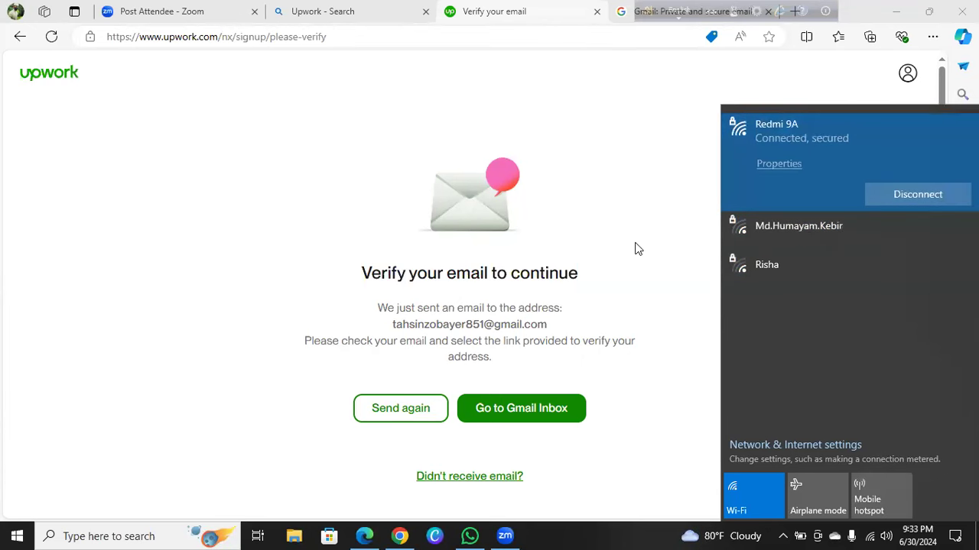
{"action": "left_click", "coordinate": [125, 165]}
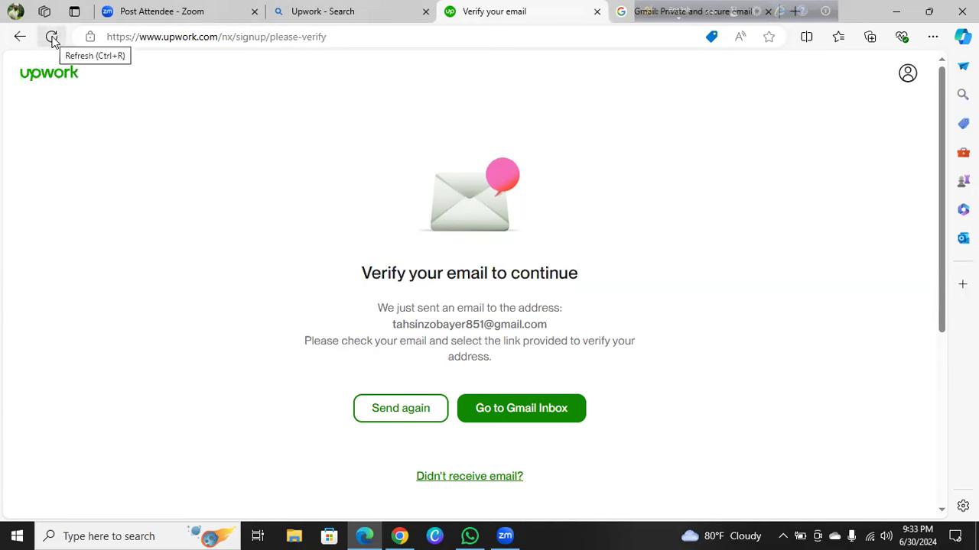
{"action": "left_click", "coordinate": [52, 38]}
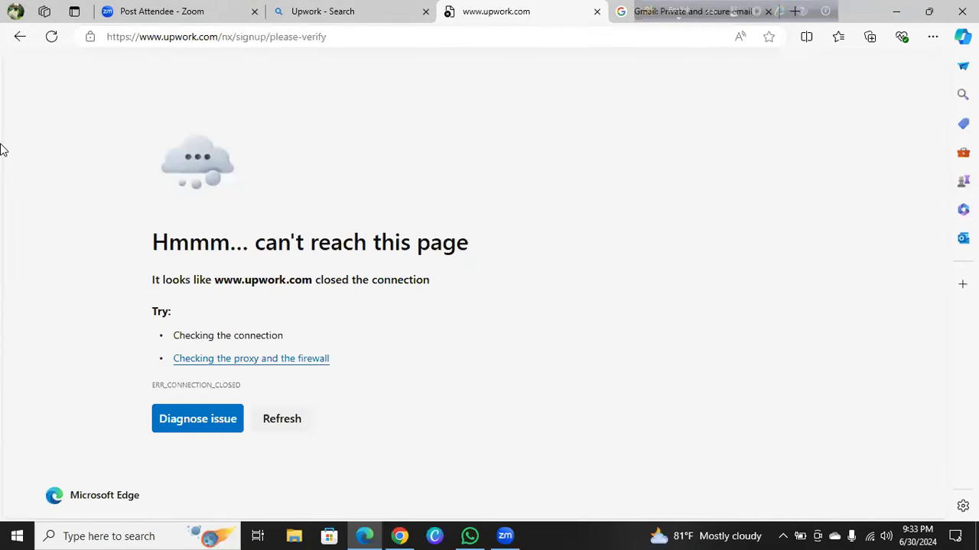
{"action": "key", "text": "F5"}
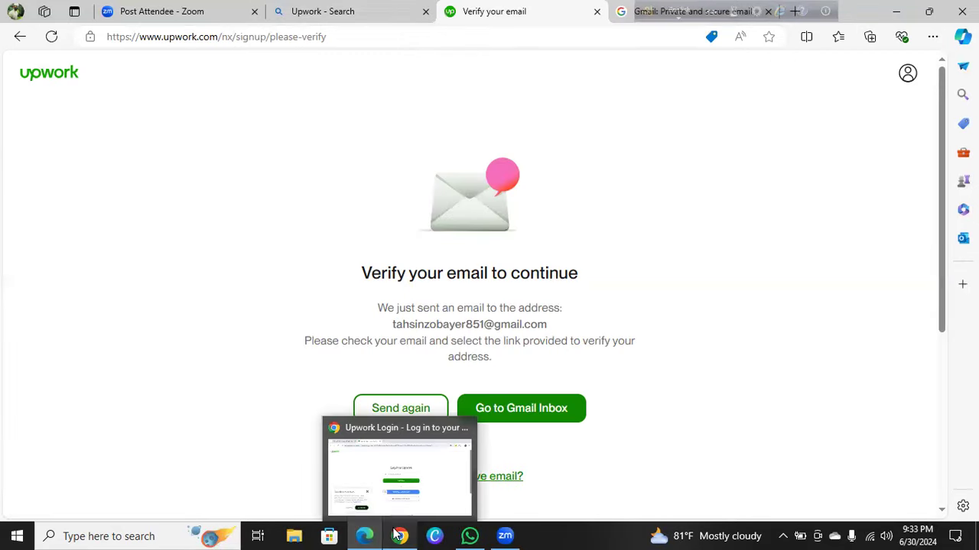
In Chrome, submit the account e-mail on Upwork's login page and choose Forgot password?
{"action": "left_click", "coordinate": [396, 534]}
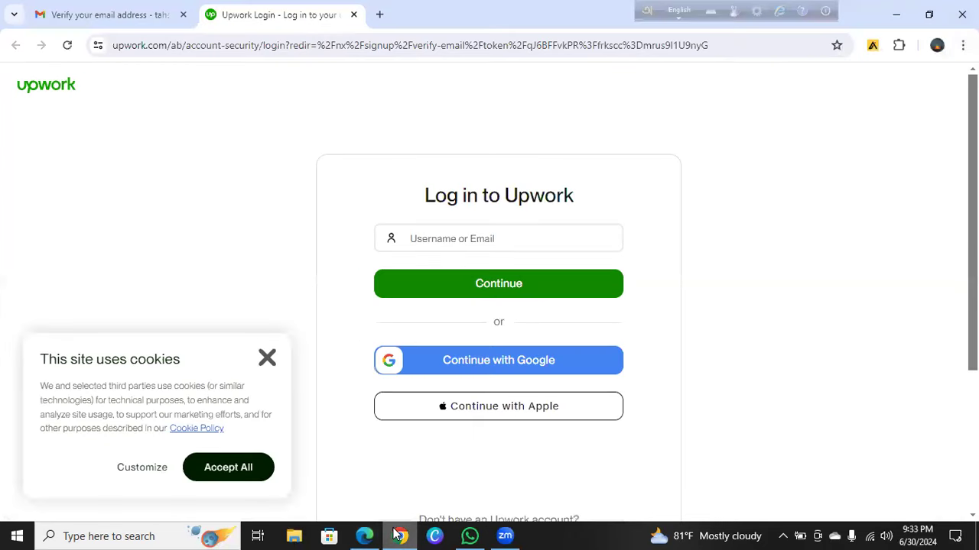
{"action": "left_click", "coordinate": [437, 236]}
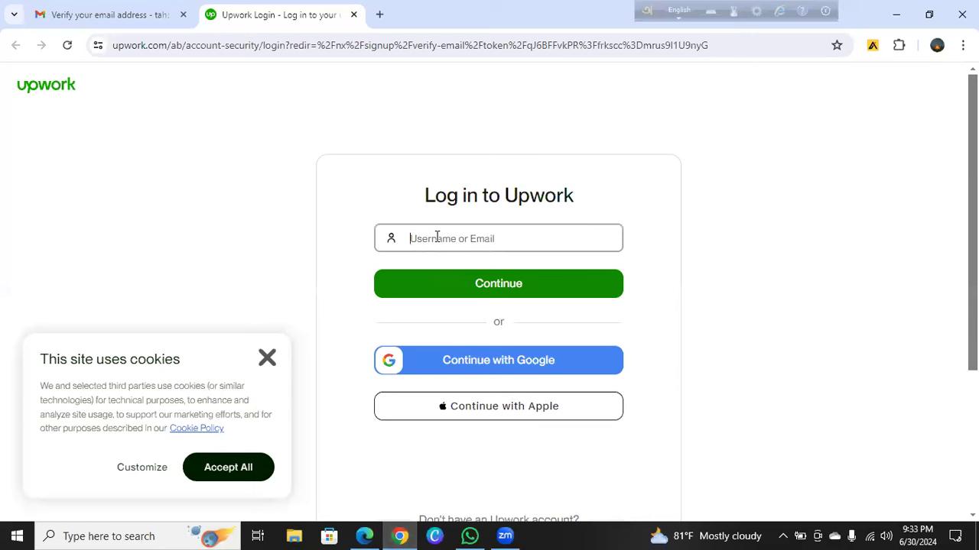
{"action": "left_click", "coordinate": [466, 288]}
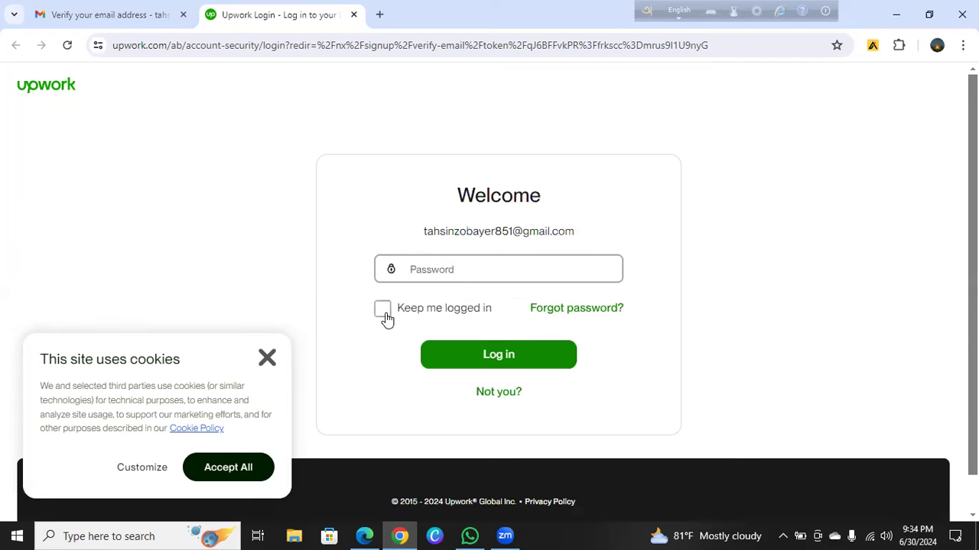
{"action": "left_click", "coordinate": [538, 310]}
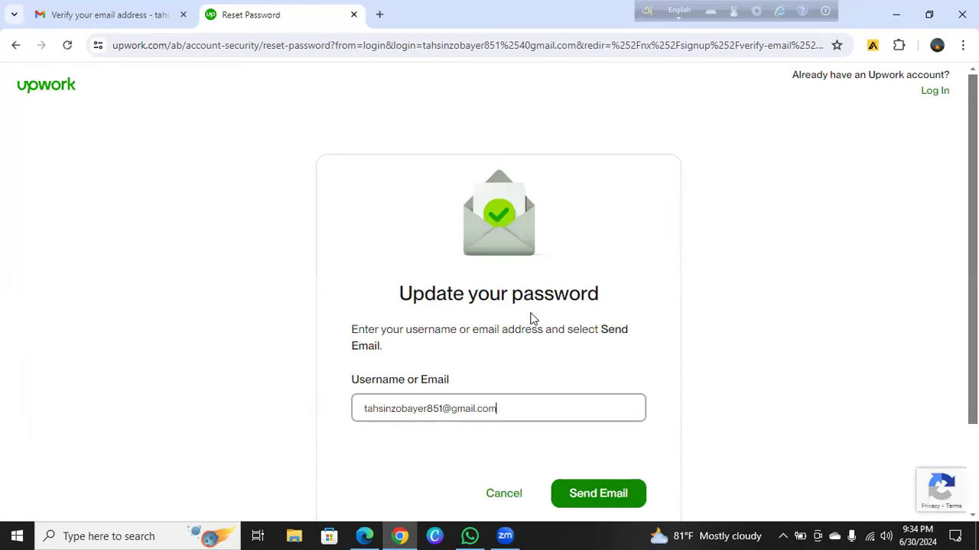
Cancel the password reset and submit the account e-mail on the login page
{"action": "left_click", "coordinate": [500, 493]}
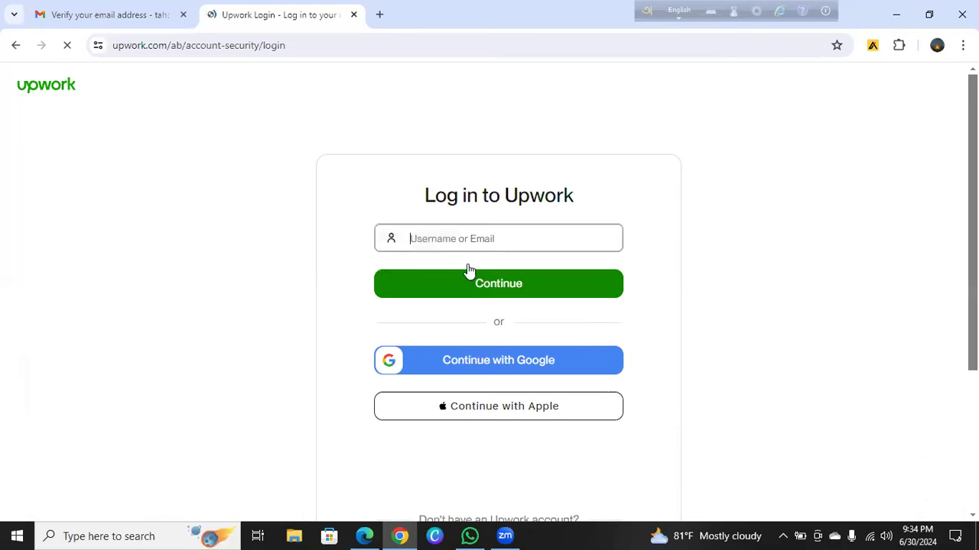
{"action": "left_click", "coordinate": [469, 242]}
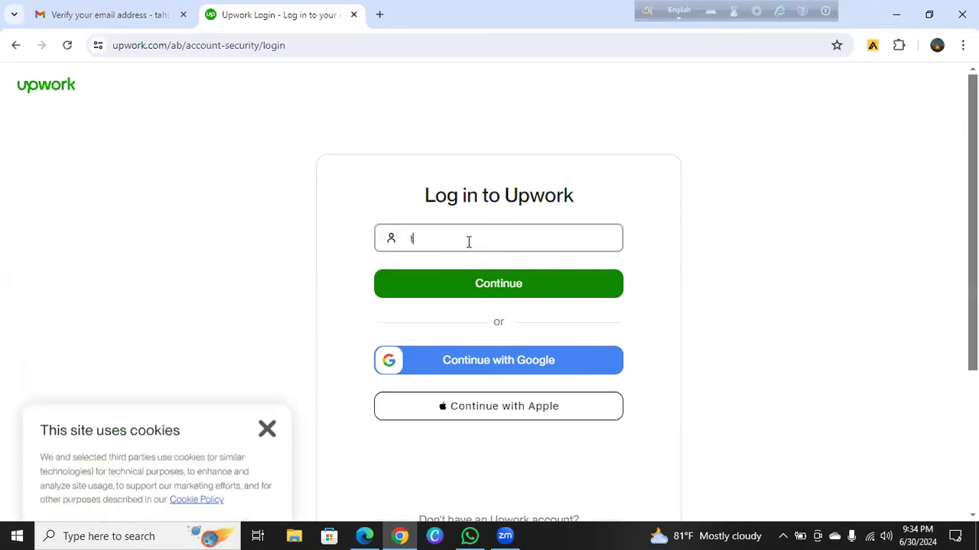
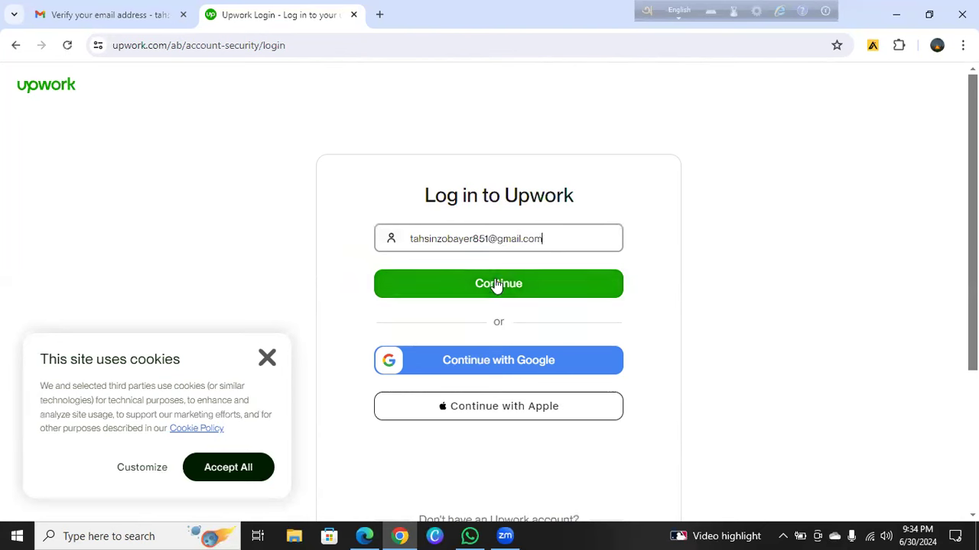
{"action": "left_click", "coordinate": [498, 283]}
Log in with the account password, save it in the browser, and go to the mail inbox
{"action": "left_click", "coordinate": [494, 274]}
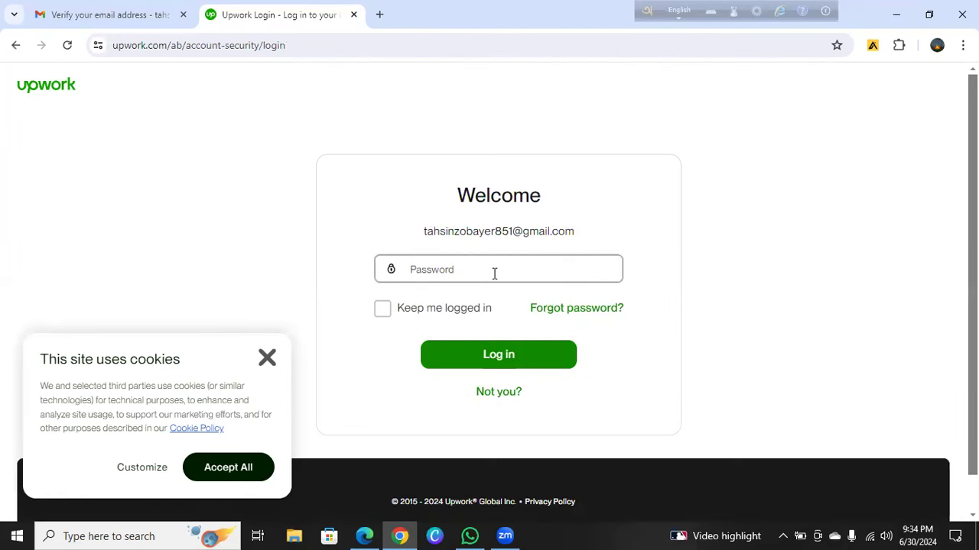
{"action": "type", "text": "•••••••••••"}
{"action": "left_click", "coordinate": [534, 358]}
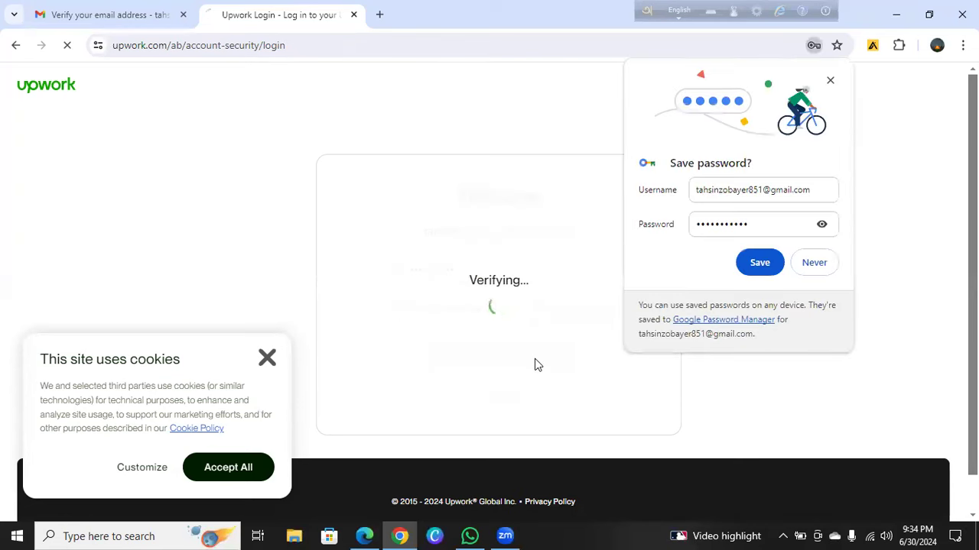
{"action": "left_click", "coordinate": [760, 264]}
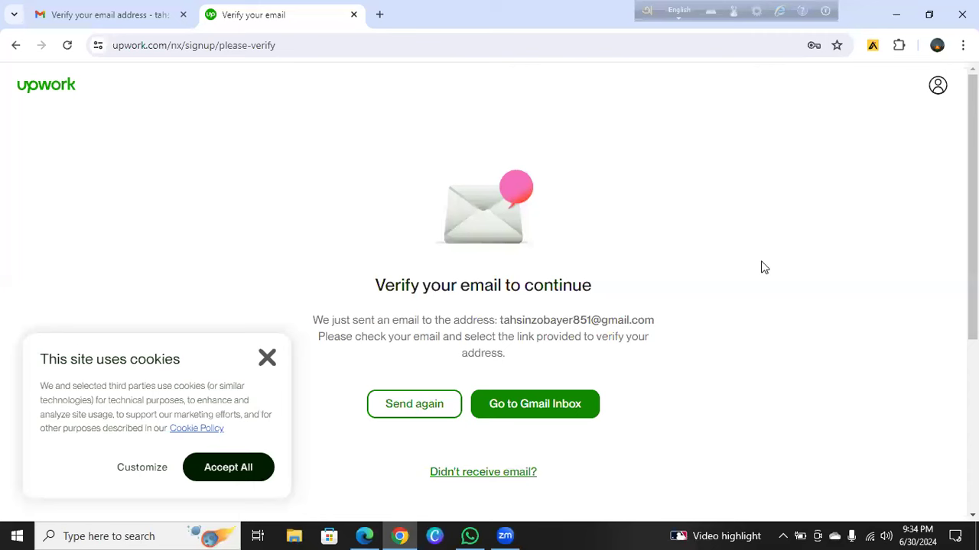
{"action": "left_click", "coordinate": [536, 407]}
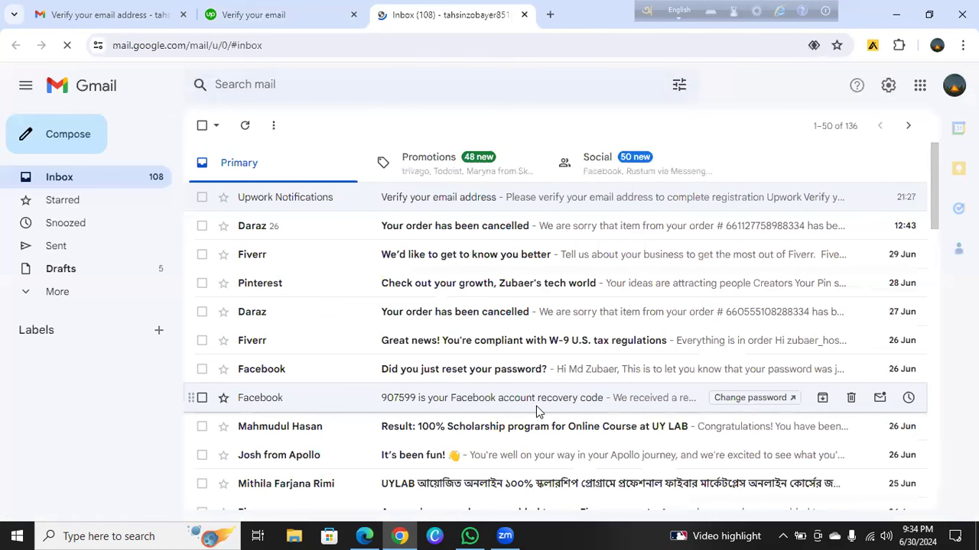
Open Upwork's 'Verify your email address' message, verify the address, and close the leftover mail tab
{"action": "left_click", "coordinate": [456, 203]}
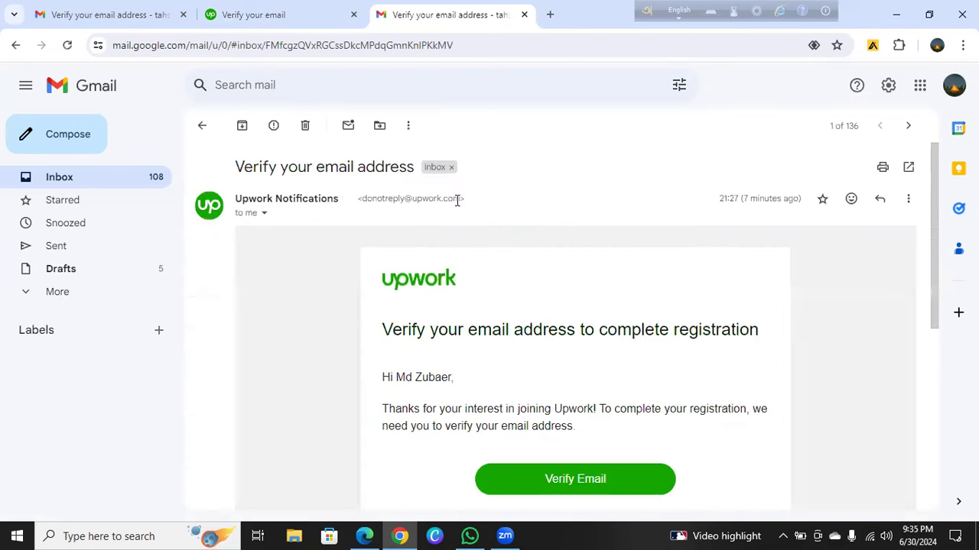
{"action": "left_click", "coordinate": [548, 482]}
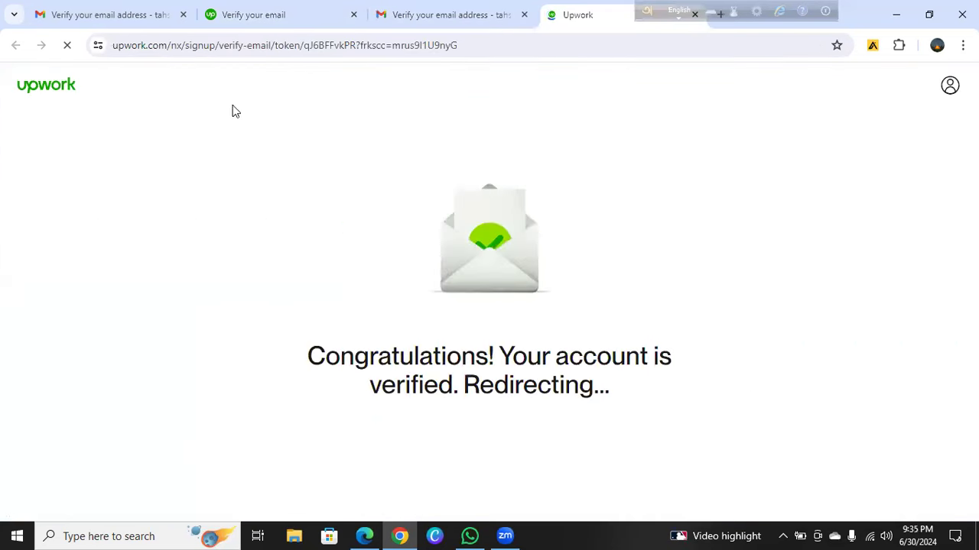
{"action": "left_click", "coordinate": [183, 15]}
Close the two extra tabs, dismiss the cookie notice, and start profile setup with Get started
{"action": "left_click", "coordinate": [183, 15]}
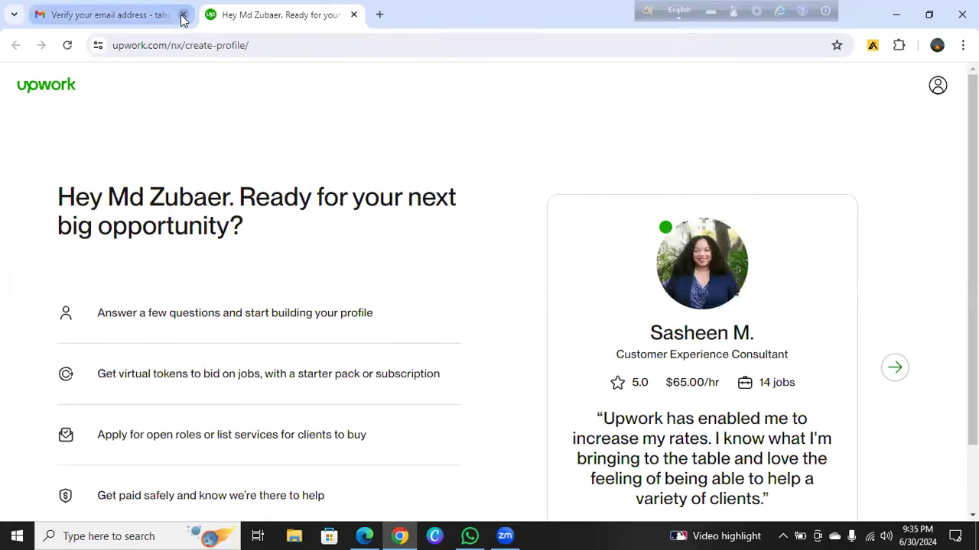
{"action": "left_click", "coordinate": [182, 15]}
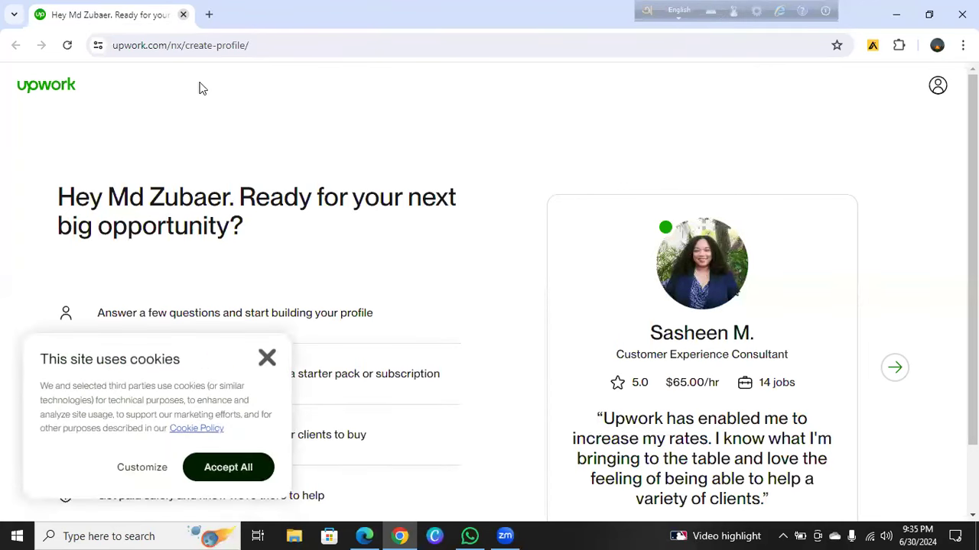
{"action": "left_click", "coordinate": [266, 359]}
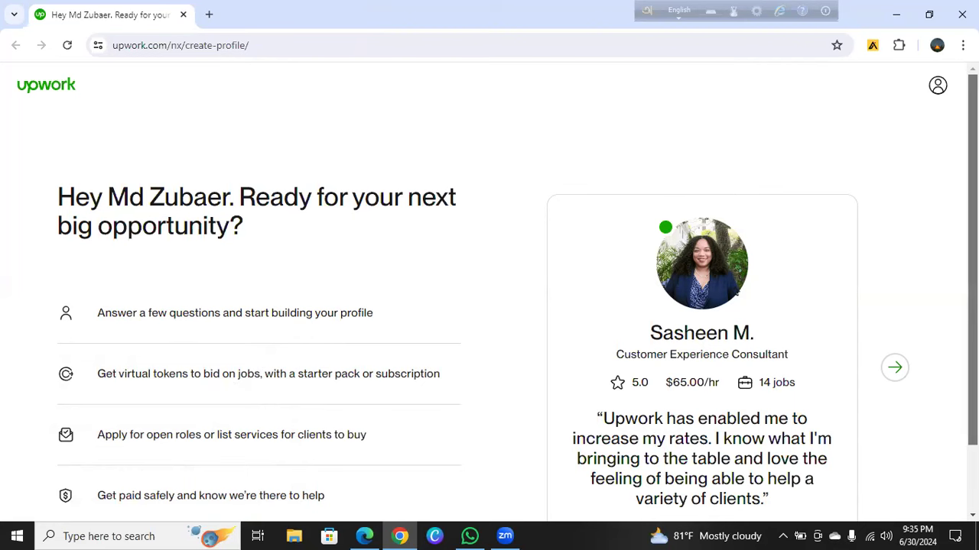
{"action": "scroll", "coordinate": [489, 291], "scroll_direction": "down", "scroll_amount": 1}
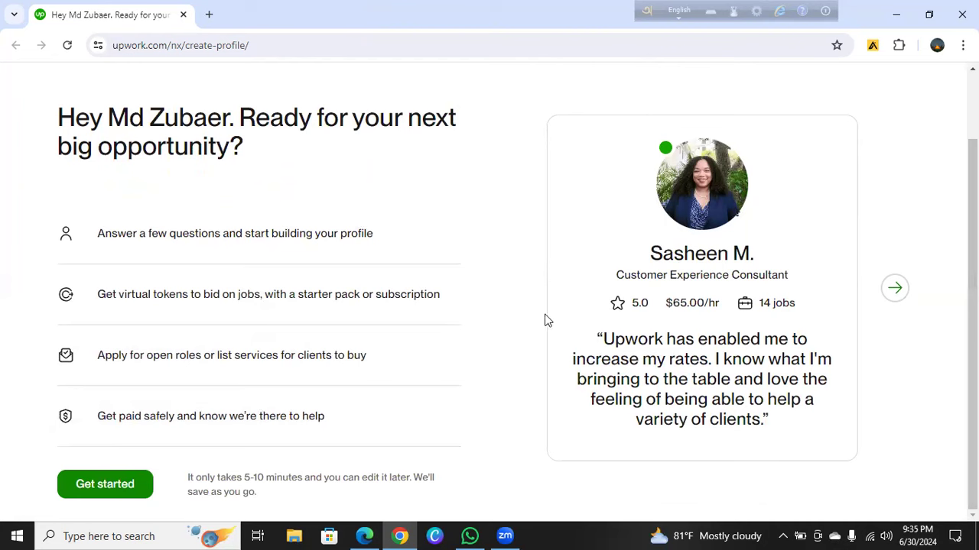
{"action": "left_click", "coordinate": [88, 493]}
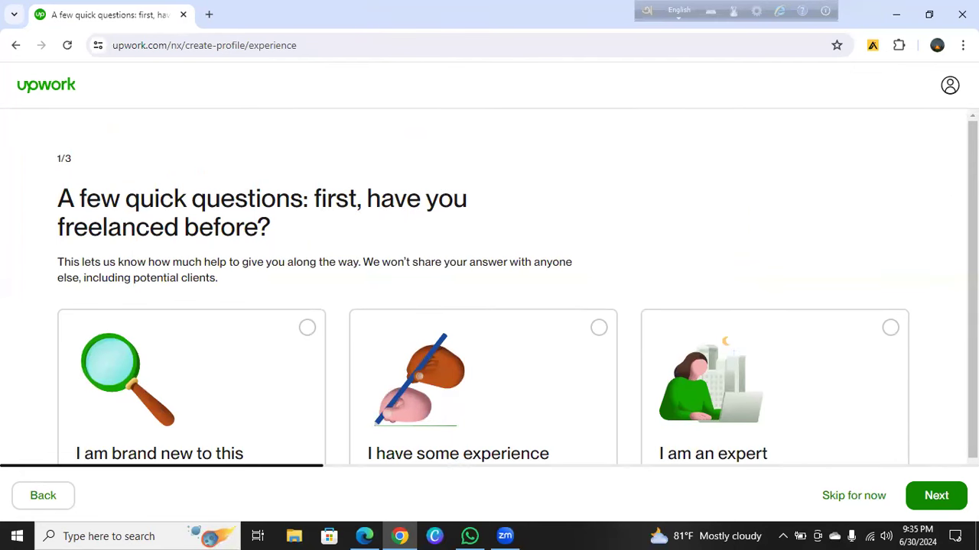
Answer 'I have some experience' to the freelancing experience question and continue
{"action": "scroll", "coordinate": [517, 287], "scroll_direction": "down", "scroll_amount": 1}
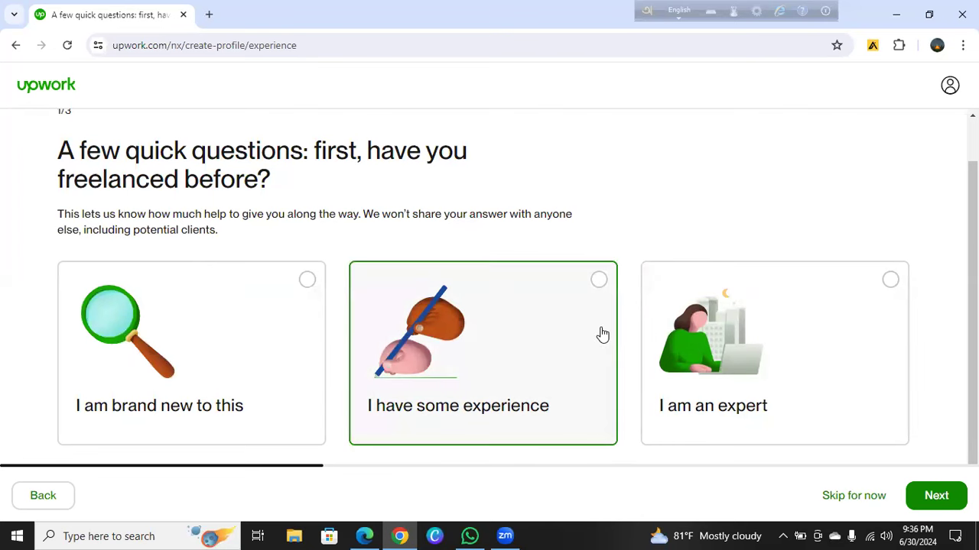
{"action": "left_click", "coordinate": [601, 283]}
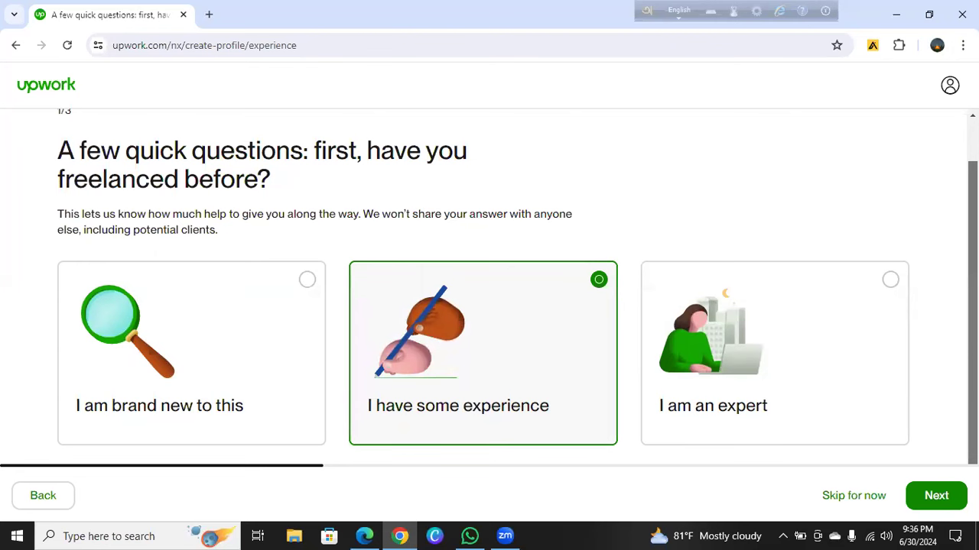
{"action": "left_click", "coordinate": [935, 498]}
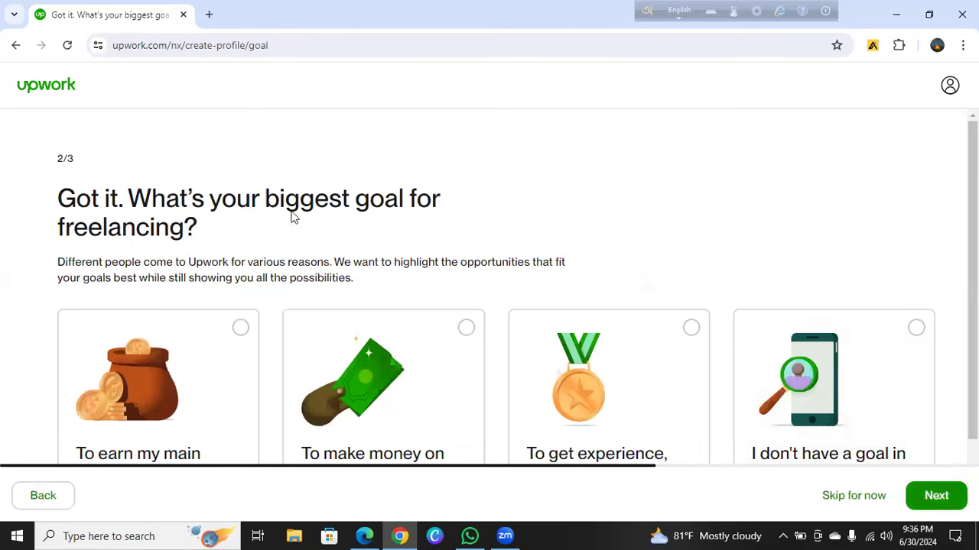
Pick 'To get experience, for a full-time job' as the freelancing goal and continue
{"action": "scroll", "coordinate": [971, 290], "scroll_direction": "down", "scroll_amount": 1}
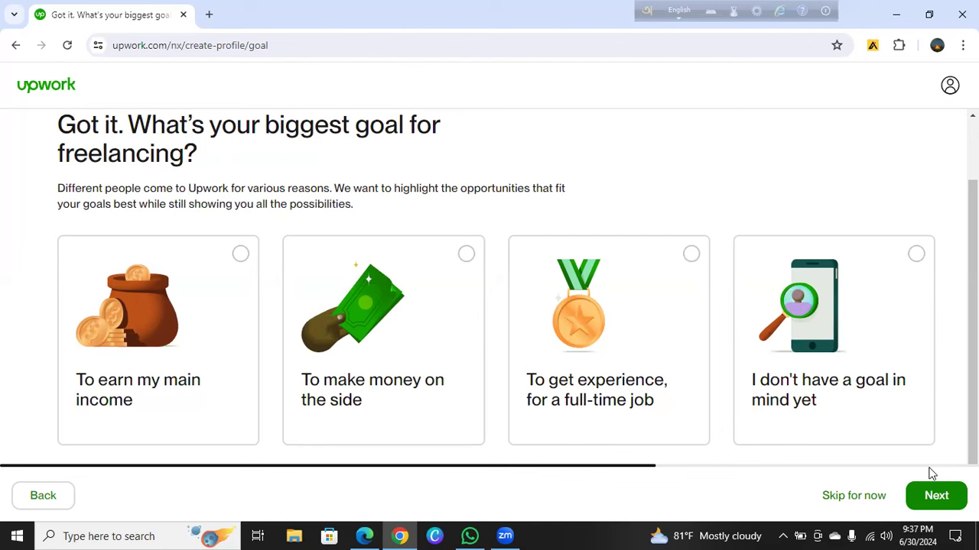
{"action": "left_click", "coordinate": [690, 254]}
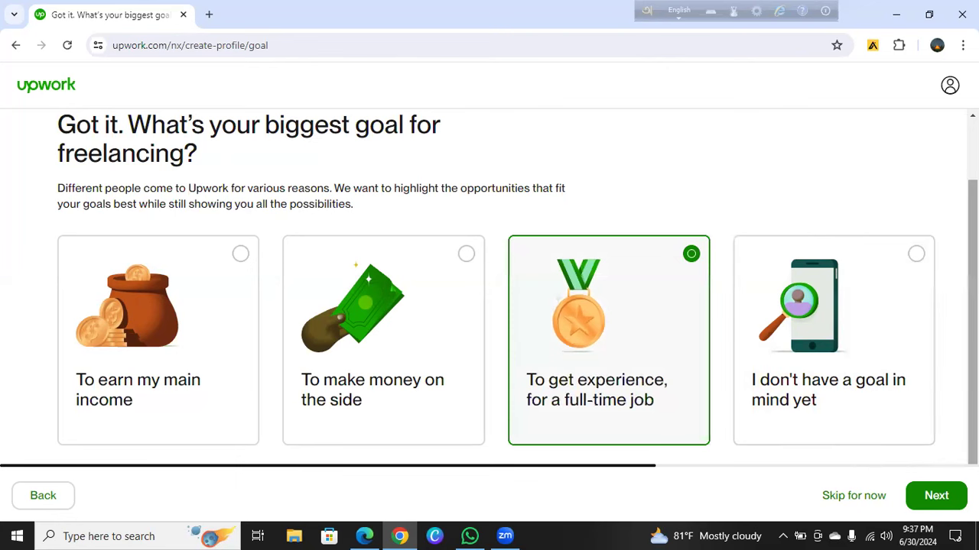
{"action": "left_click", "coordinate": [933, 497]}
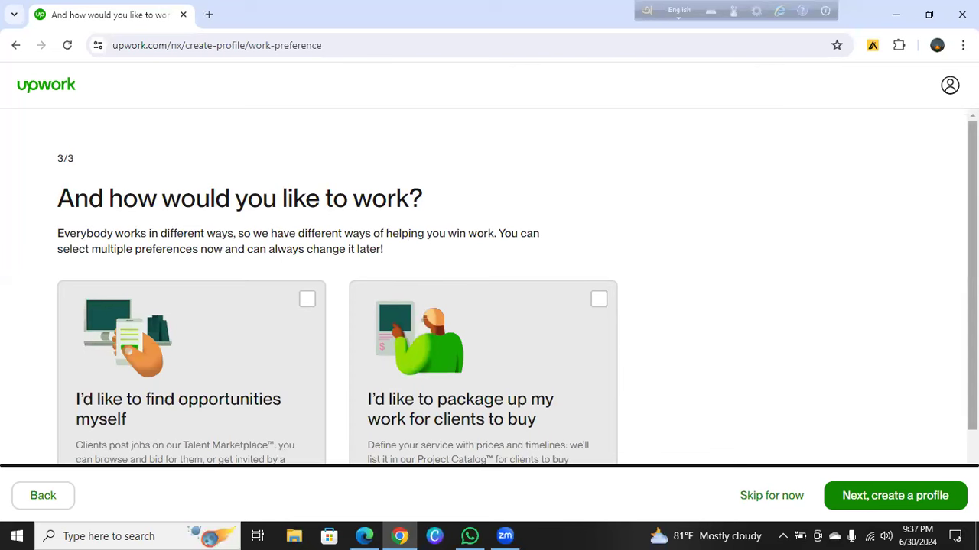
Choose 'I'd like to find opportunities myself', tick contract-to-hire openness, and start creating the profile
{"action": "scroll", "coordinate": [956, 383], "scroll_direction": "down", "scroll_amount": 2}
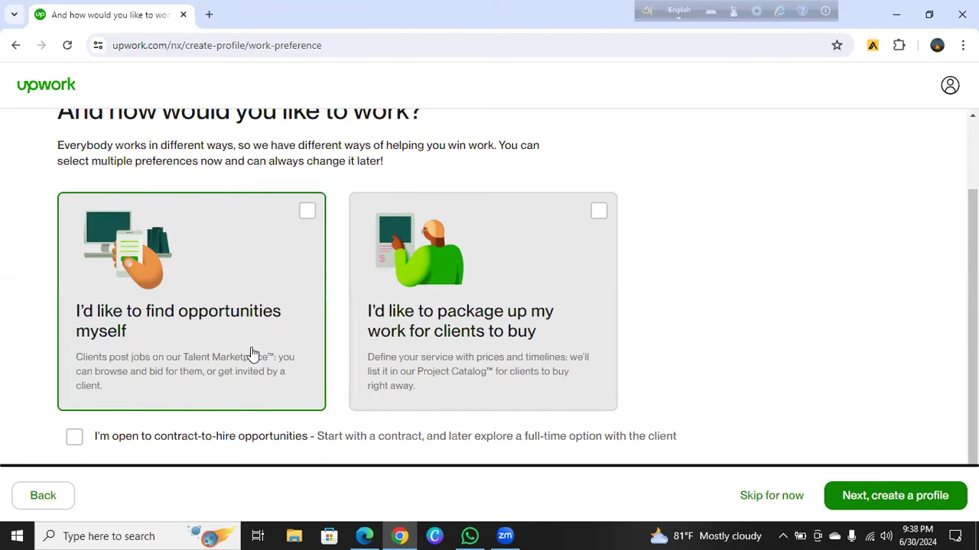
{"action": "left_click", "coordinate": [305, 212]}
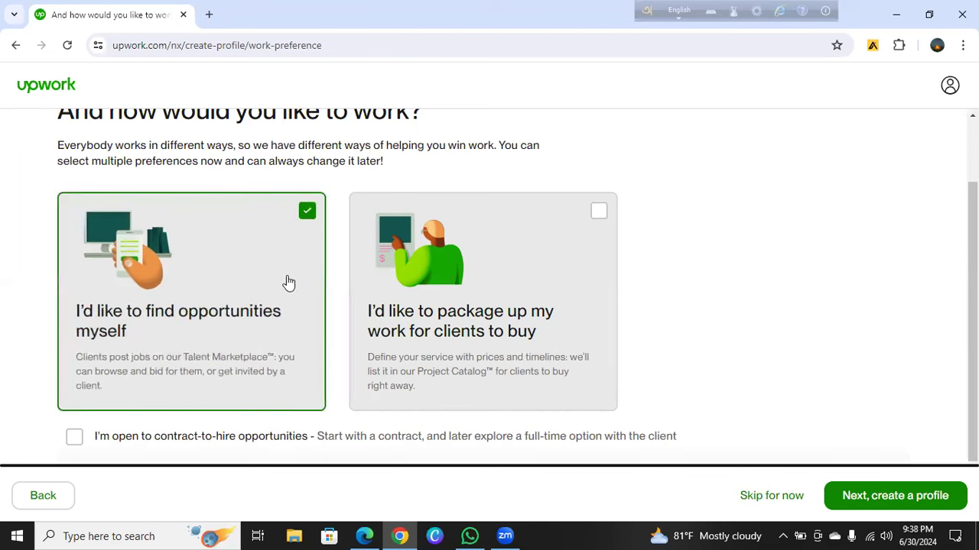
{"action": "left_click", "coordinate": [74, 439]}
{"action": "left_click_drag", "start_coordinate": [973, 306], "coordinate": [929, 370]}
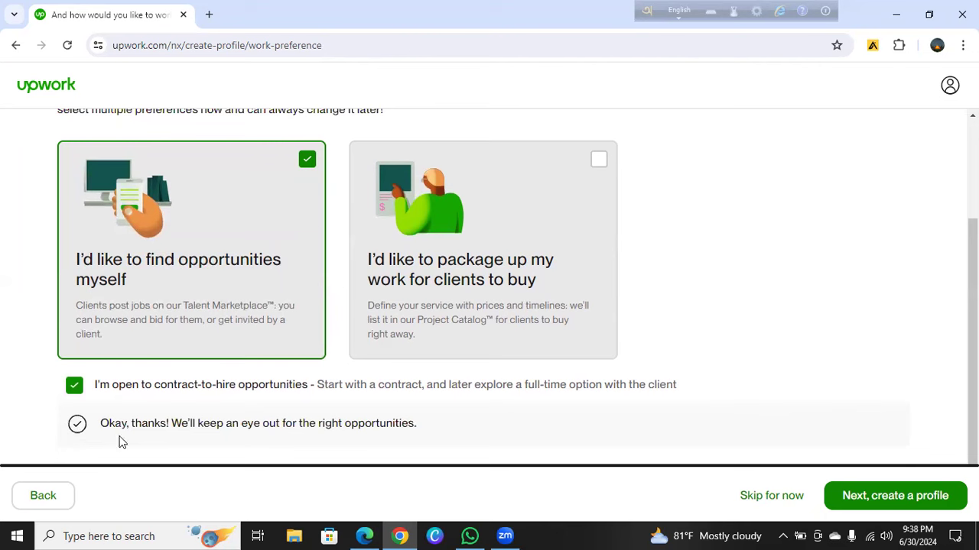
{"action": "left_click", "coordinate": [877, 496]}
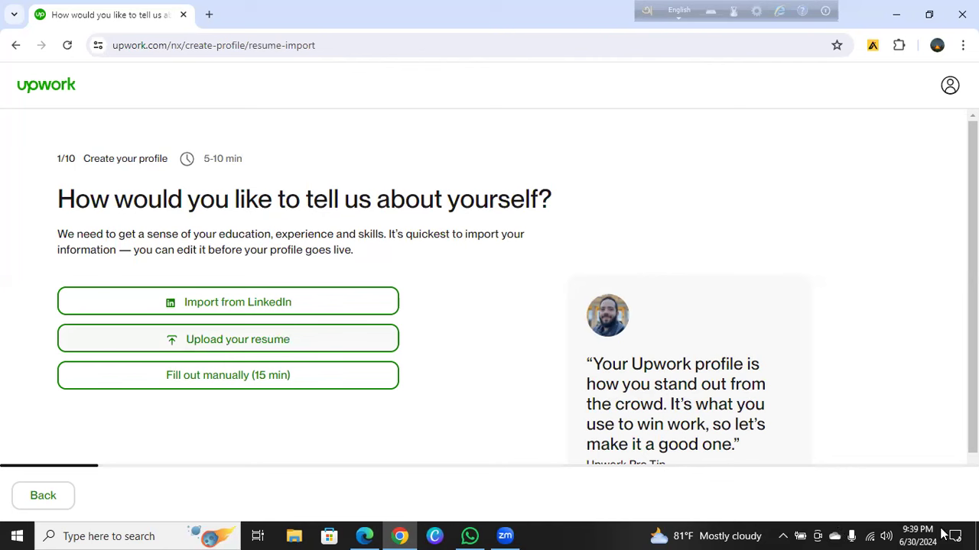
Lower the speaker volume to 75, then choose 'Fill out manually (15 min)' for the profile
{"action": "left_click", "coordinate": [885, 534]}
{"action": "left_click", "coordinate": [887, 501]}
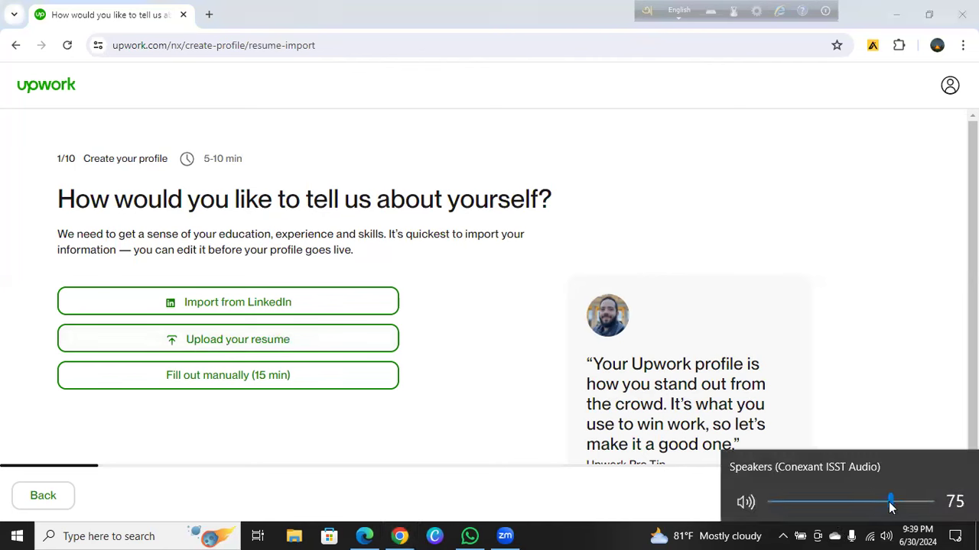
{"action": "left_click", "coordinate": [884, 419]}
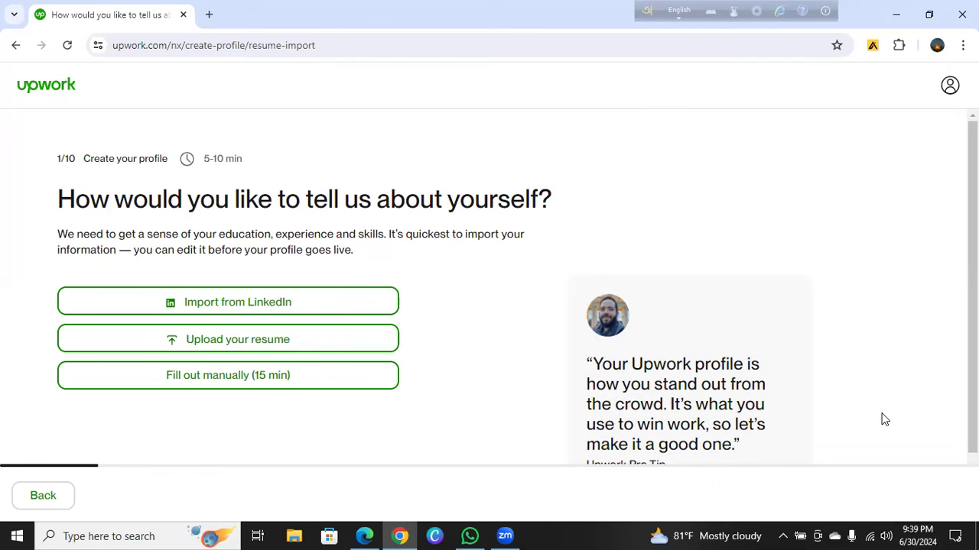
{"action": "left_click", "coordinate": [220, 379]}
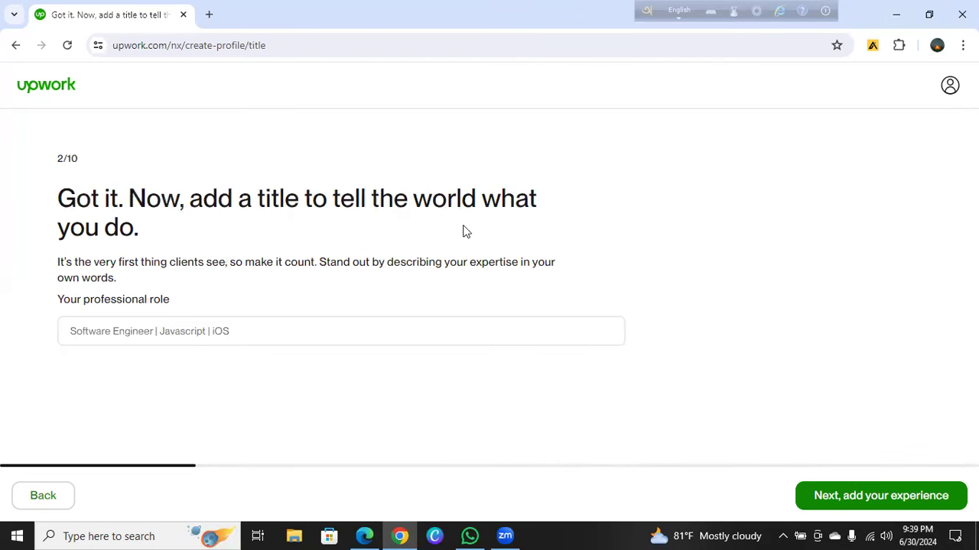
Enter 'Digital Marketing Manager' as the professional role without the trailing space, and continue
{"action": "left_click", "coordinate": [137, 330]}
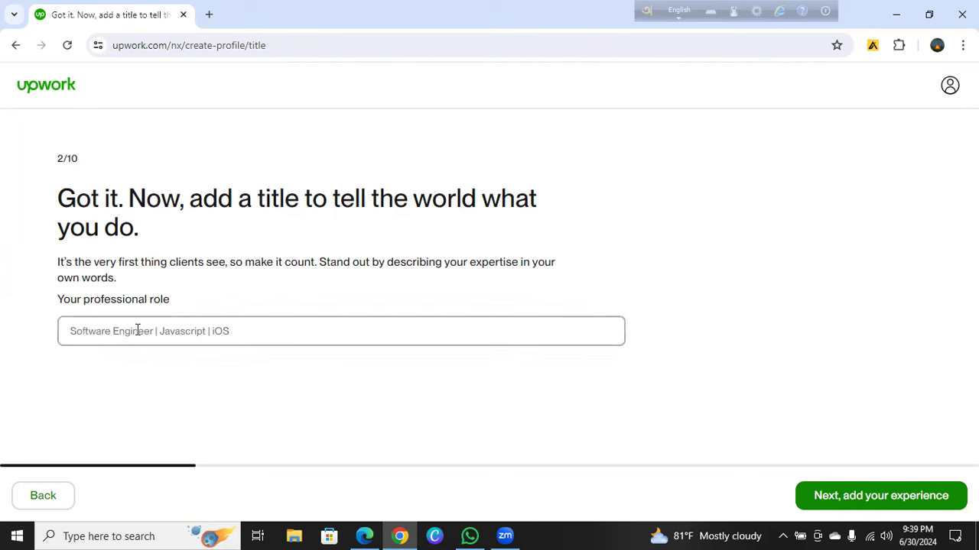
{"action": "type", "text": "Digital Marketing"}
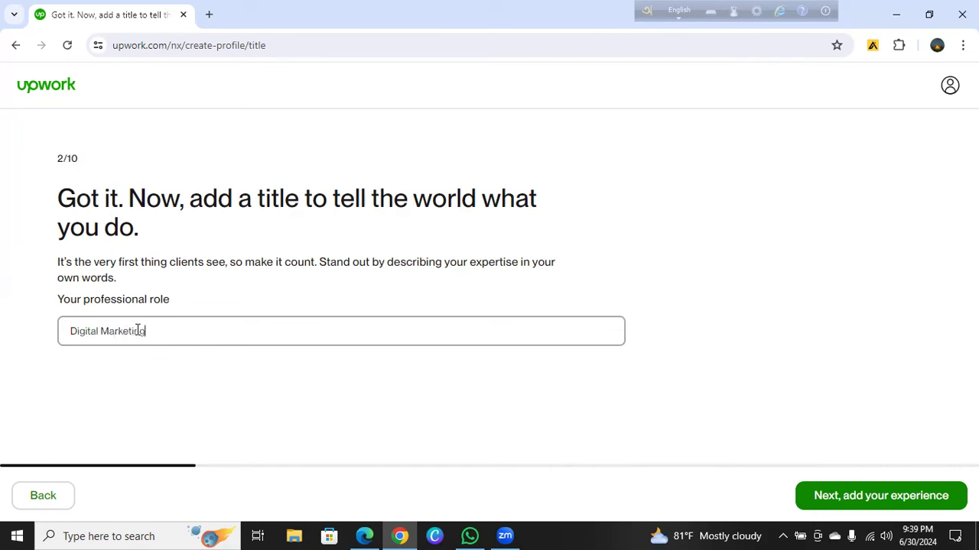
{"action": "type", "text": " Manager"}
{"action": "key", "text": "BackSpace"}
{"action": "left_click", "coordinate": [860, 497]}
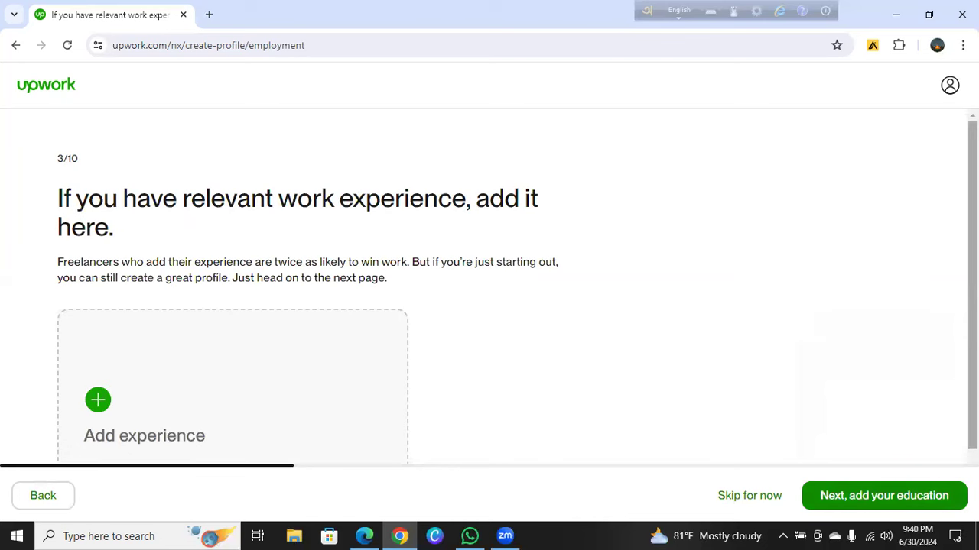
{"action": "scroll", "coordinate": [973, 290], "scroll_direction": "down", "scroll_amount": 1}
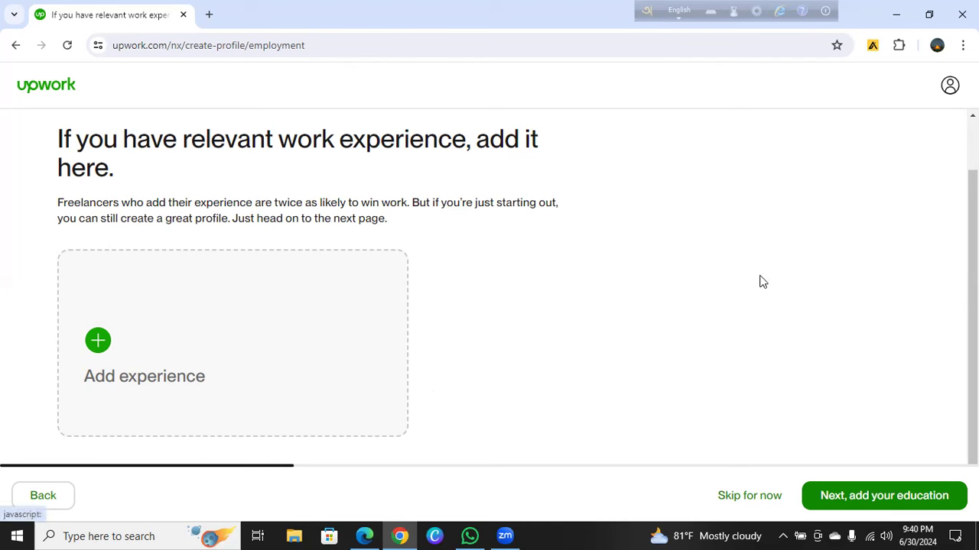
Start a new experience with title Digital Marketing Manager, company Grameen Phone, location Dhaka
{"action": "left_click", "coordinate": [99, 342]}
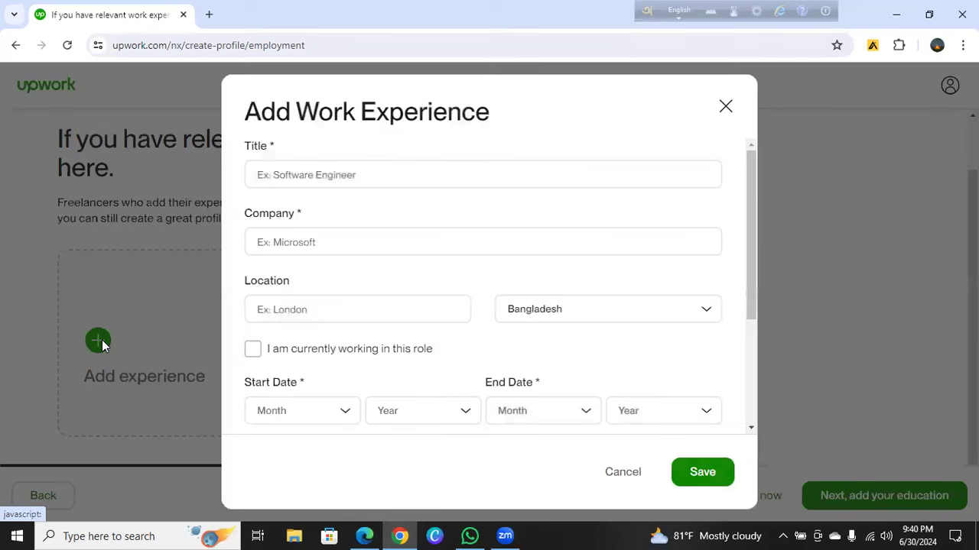
{"action": "left_click", "coordinate": [422, 172]}
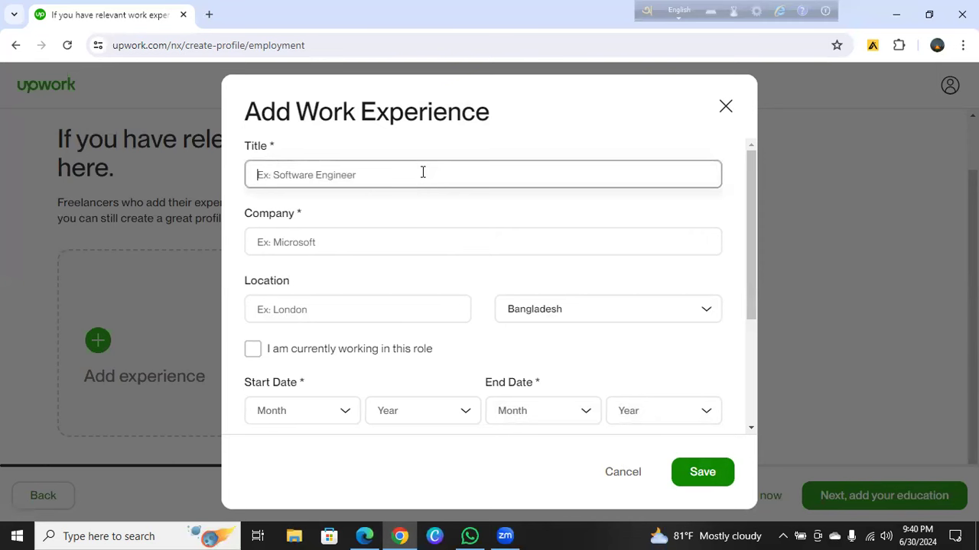
{"action": "type", "text": "Di"}
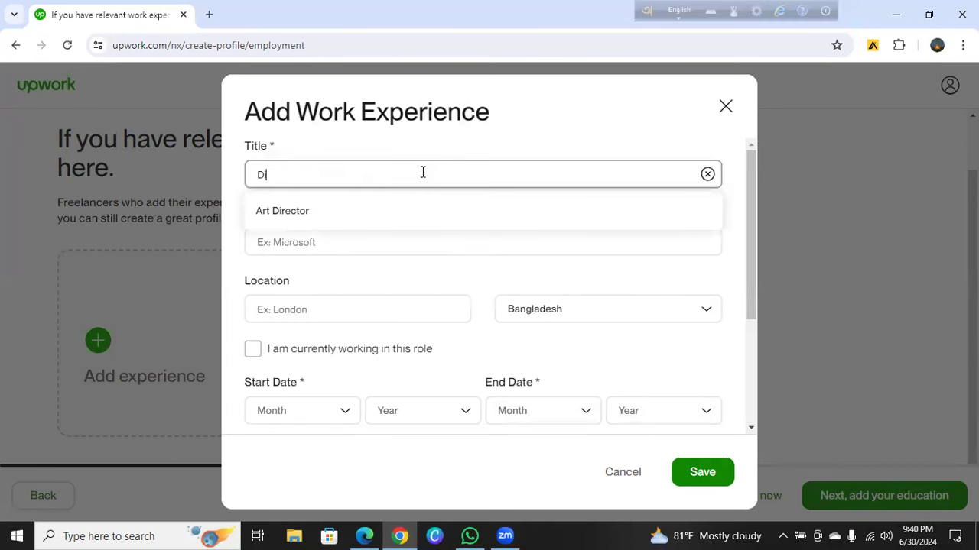
{"action": "type", "text": "gital "}
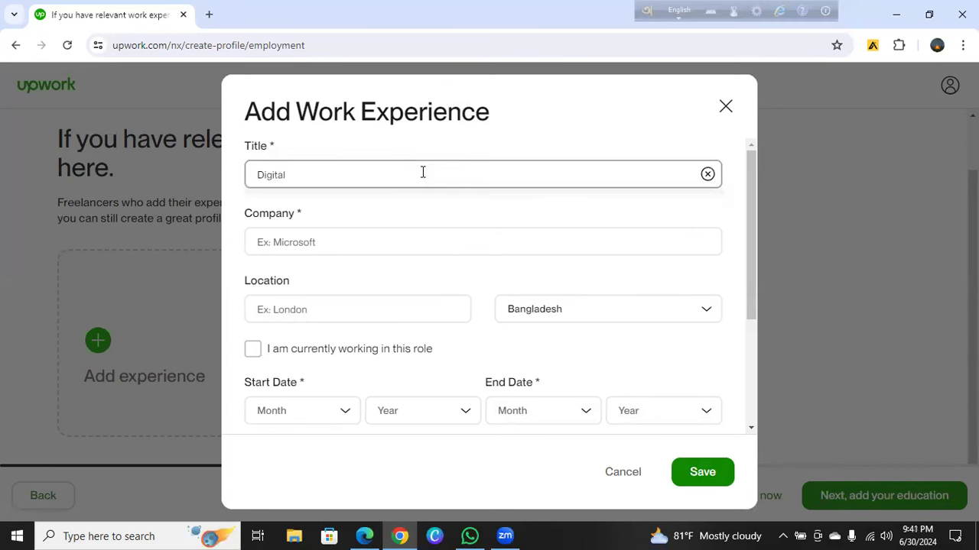
{"action": "type", "text": "Marketing Manager"}
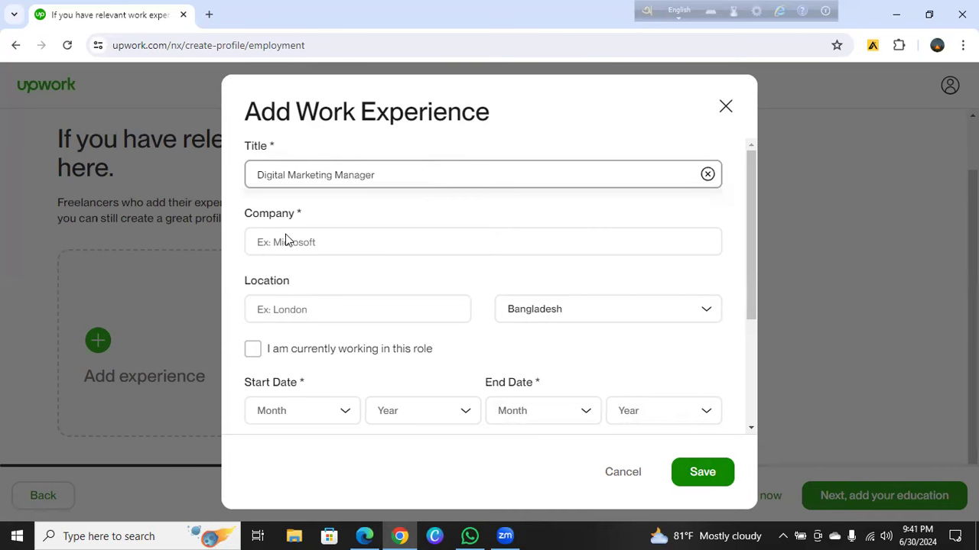
{"action": "left_click", "coordinate": [316, 243]}
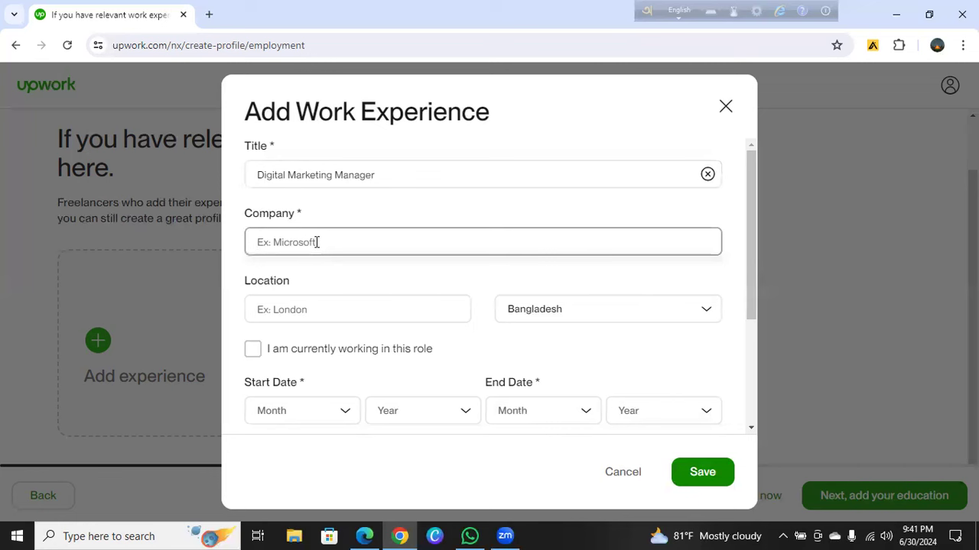
{"action": "type", "text": "Grameen Phone"}
{"action": "left_click", "coordinate": [299, 304]}
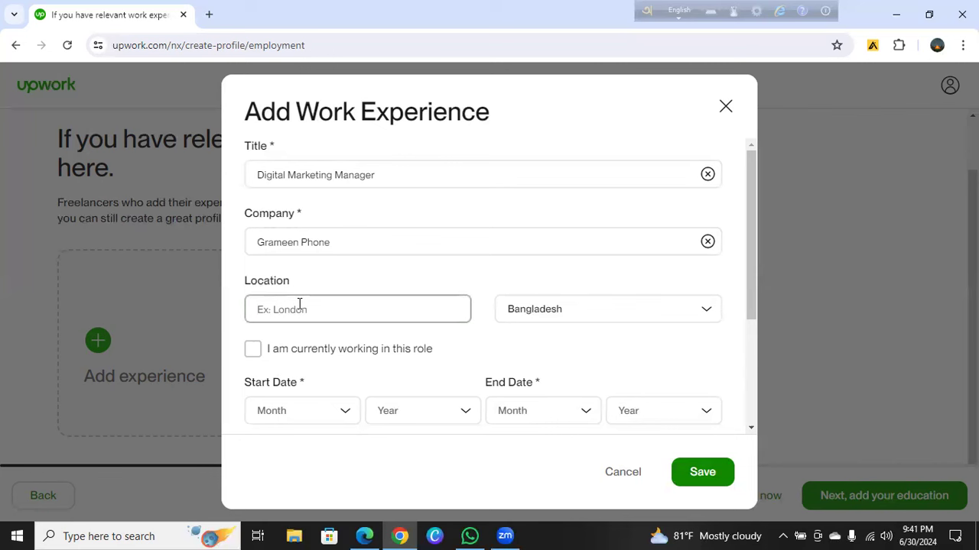
{"action": "type", "text": "Dhaka"}
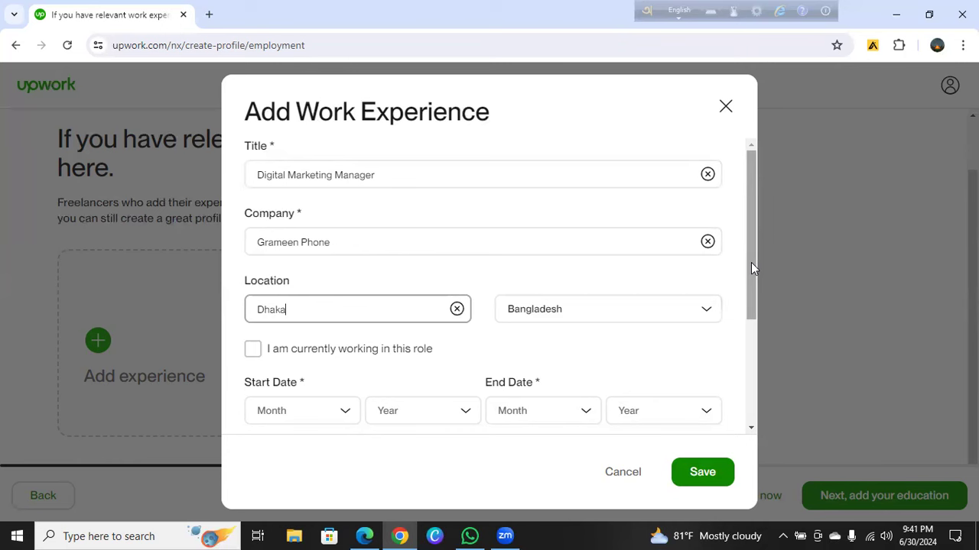
{"action": "left_click", "coordinate": [739, 308]}
{"action": "scroll", "coordinate": [741, 310], "scroll_direction": "down", "scroll_amount": 1}
{"action": "scroll", "coordinate": [740, 310], "scroll_direction": "down", "scroll_amount": 3}
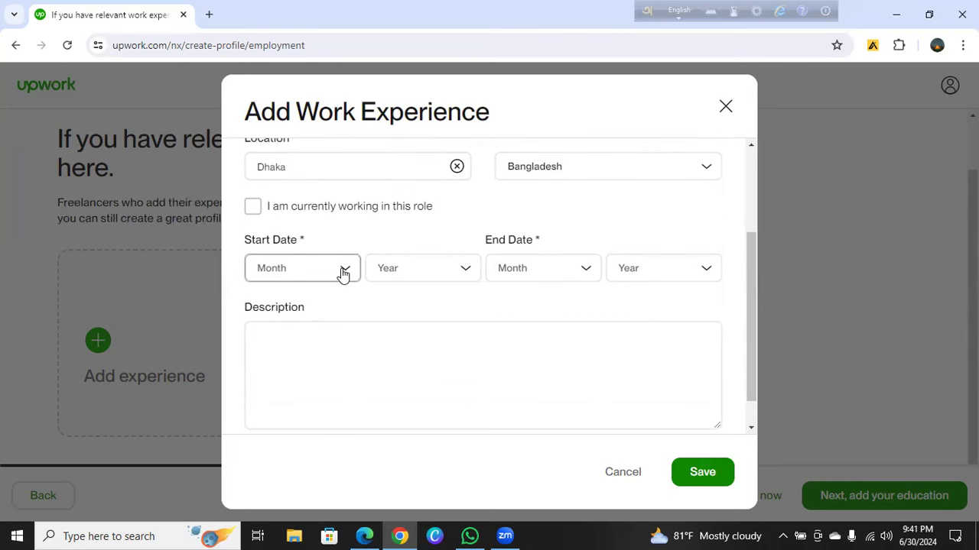
Set the job dates to January 2018 – July 2018 and save the entry
{"action": "left_click", "coordinate": [341, 274]}
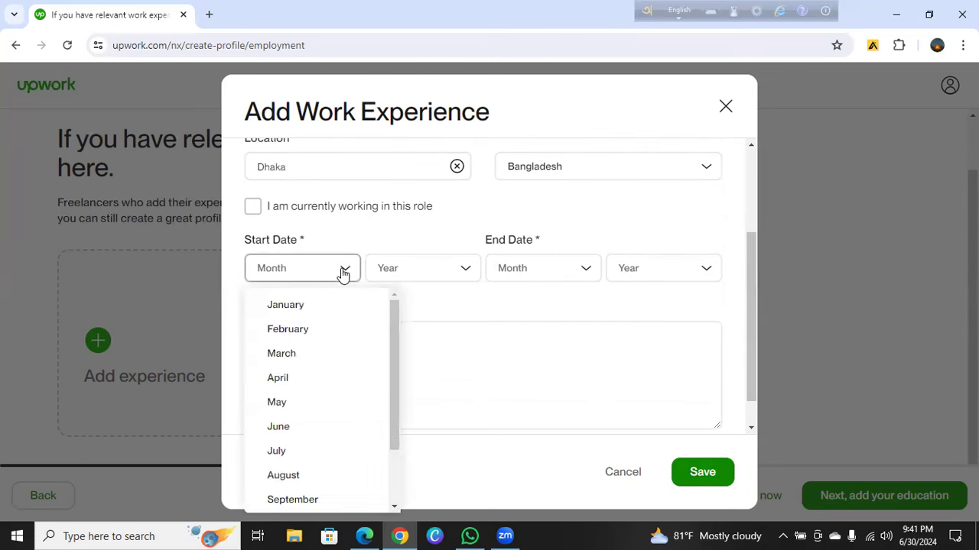
{"action": "left_click", "coordinate": [285, 305]}
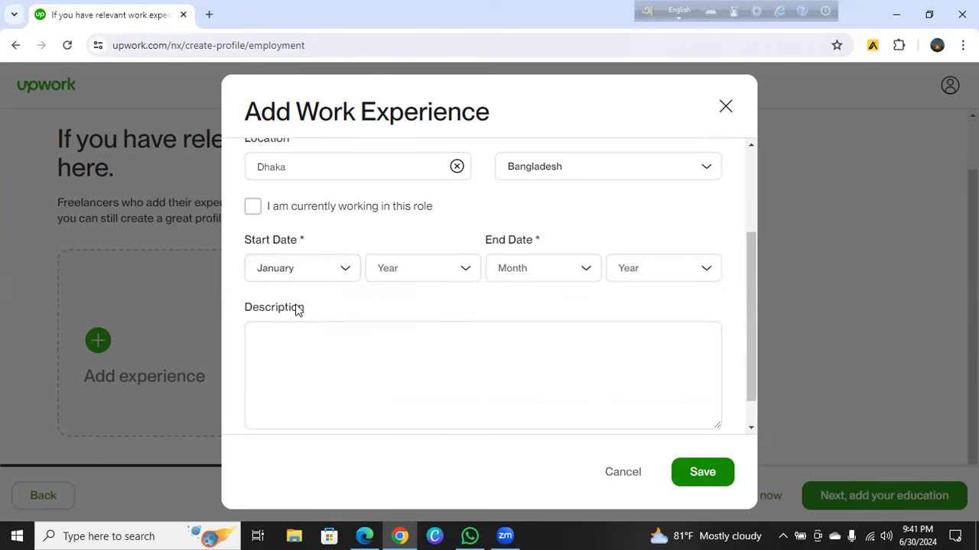
{"action": "left_click", "coordinate": [463, 272]}
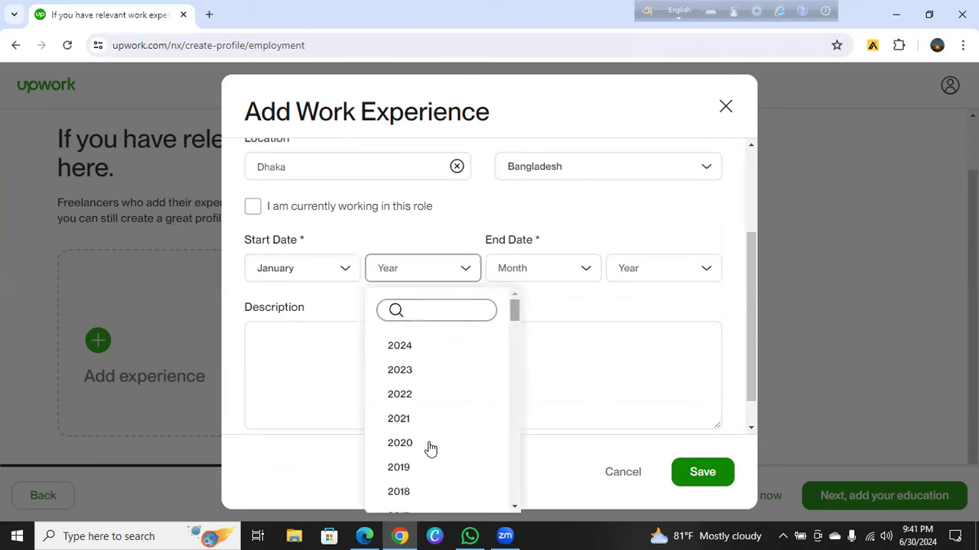
{"action": "left_click", "coordinate": [399, 492]}
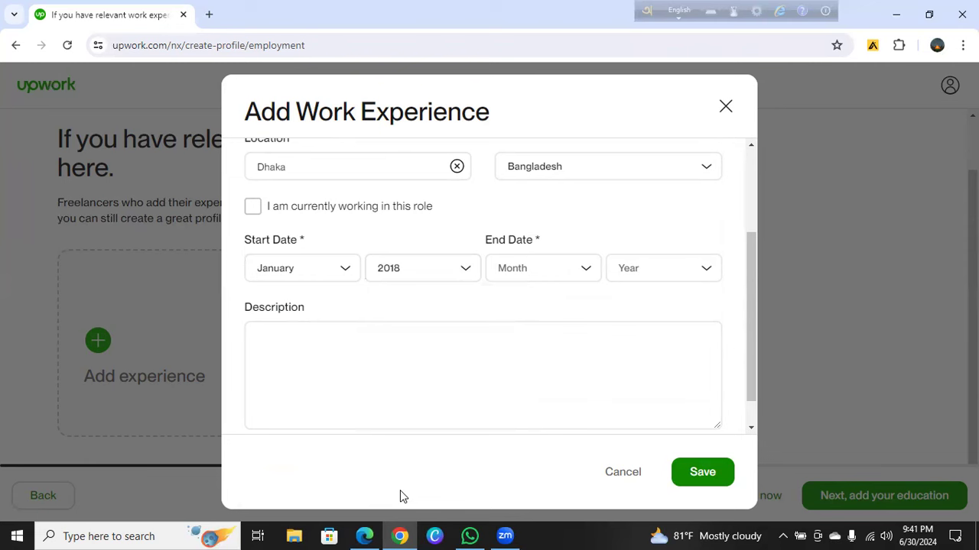
{"action": "left_click", "coordinate": [585, 269]}
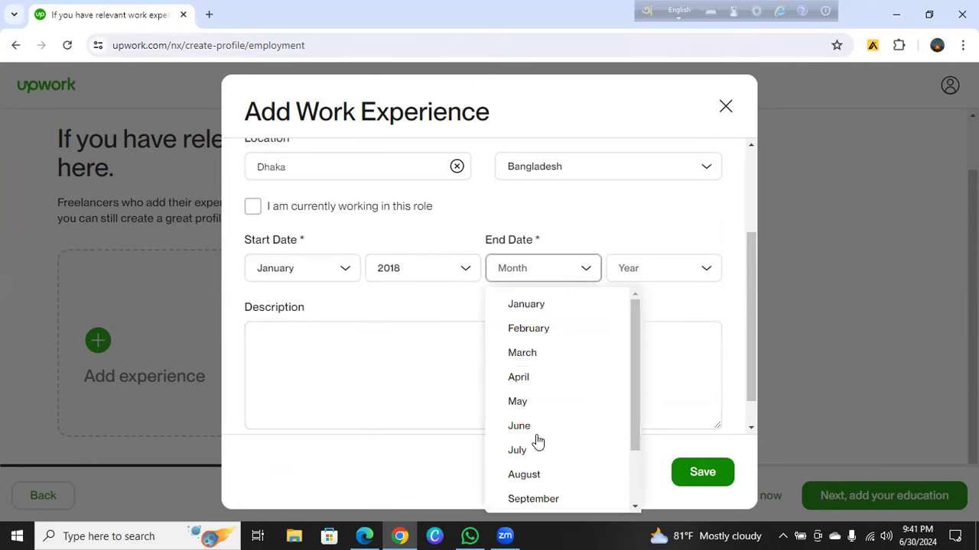
{"action": "left_click", "coordinate": [523, 453]}
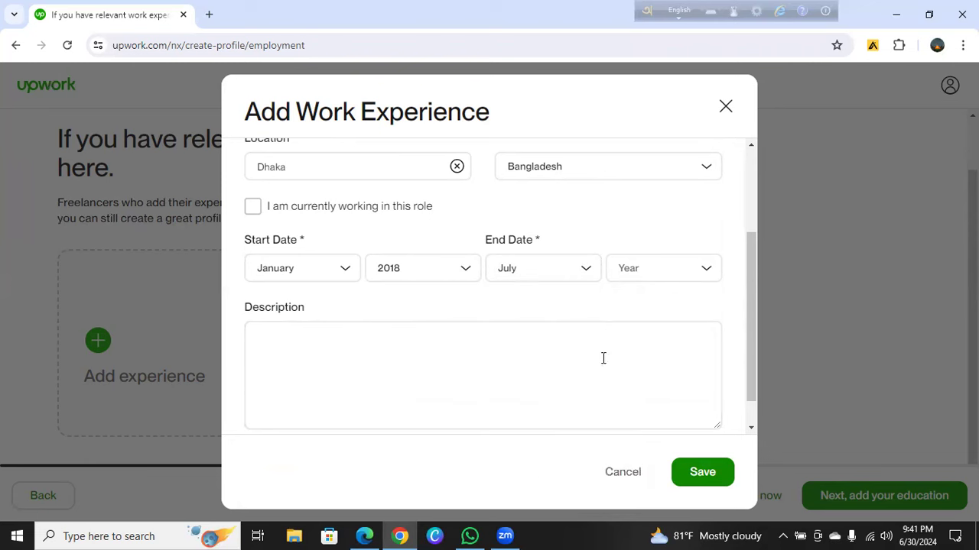
{"action": "left_click", "coordinate": [699, 272]}
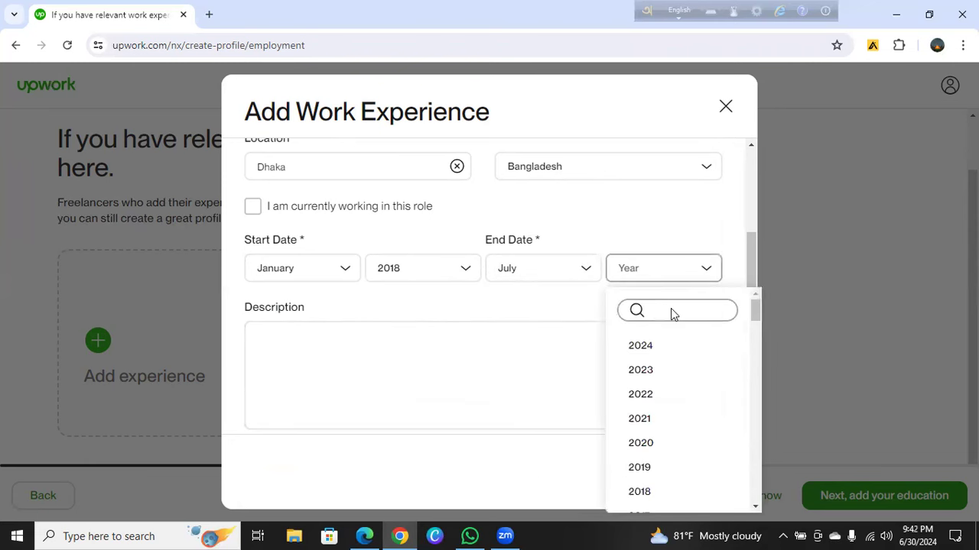
{"action": "left_click", "coordinate": [633, 490]}
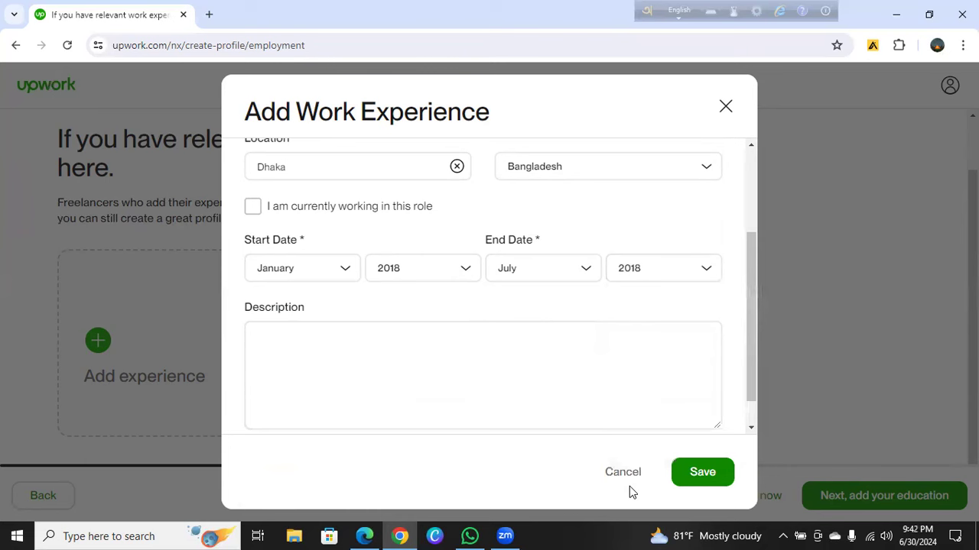
{"action": "left_click", "coordinate": [699, 478]}
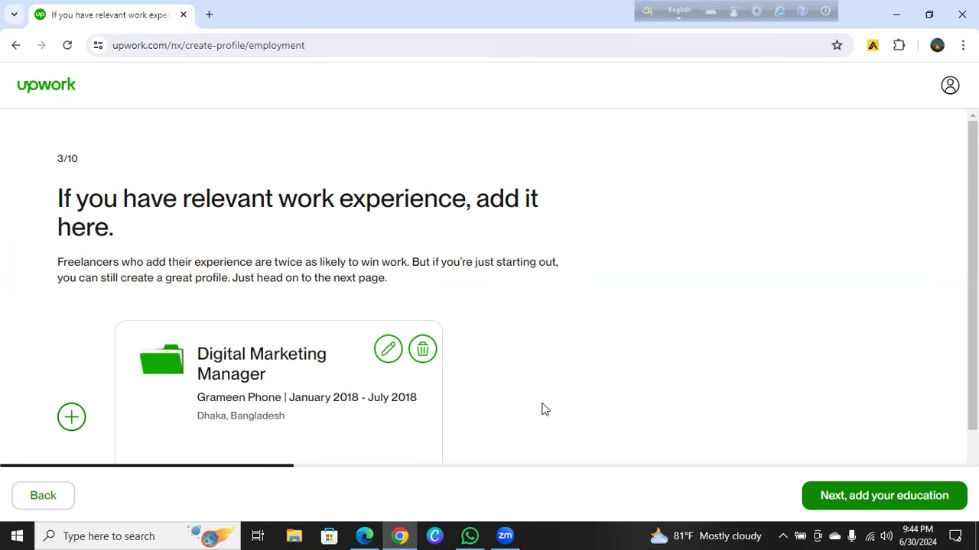
Fill a new experience form with title Social Media Manager, company Airtel, location Dhaka
{"action": "left_click", "coordinate": [72, 418]}
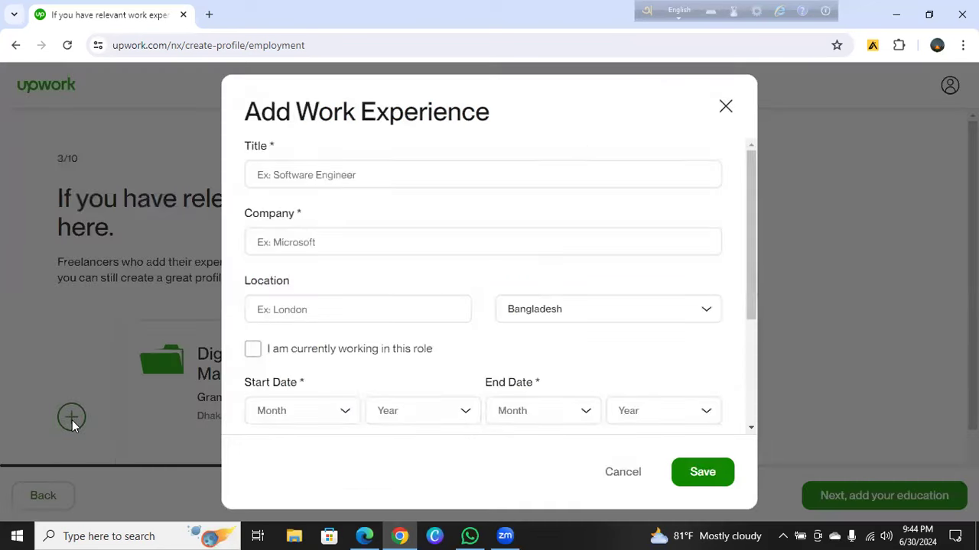
{"action": "left_click", "coordinate": [295, 173]}
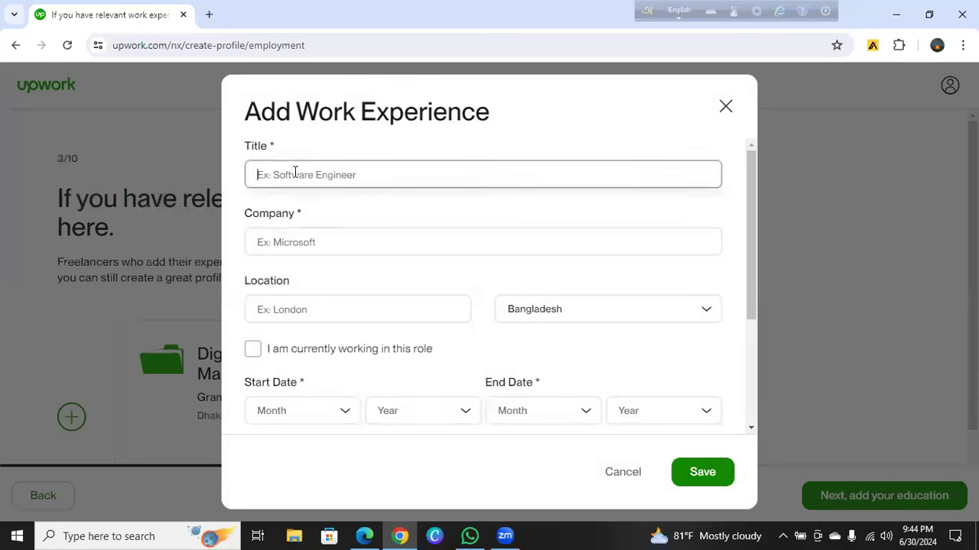
{"action": "type", "text": "Social "}
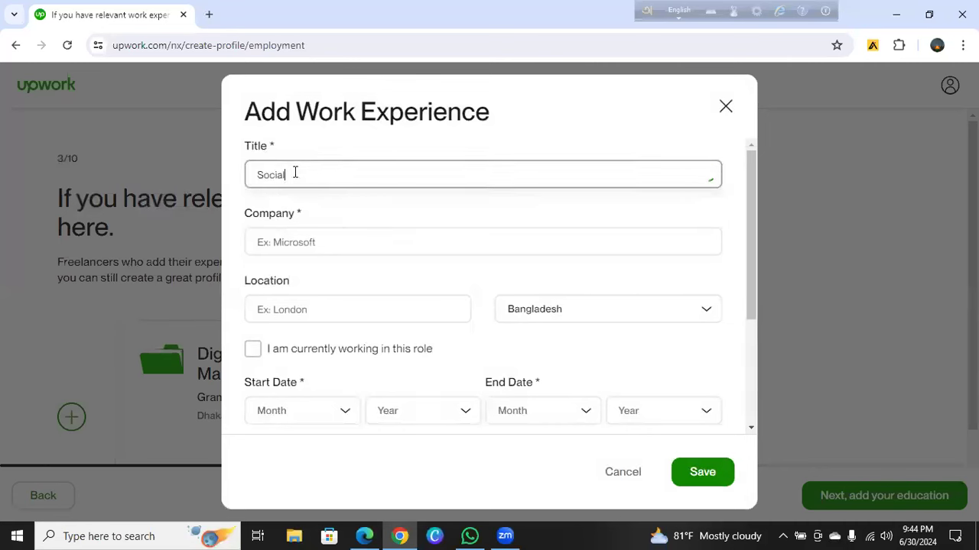
{"action": "type", "text": "Media Manager"}
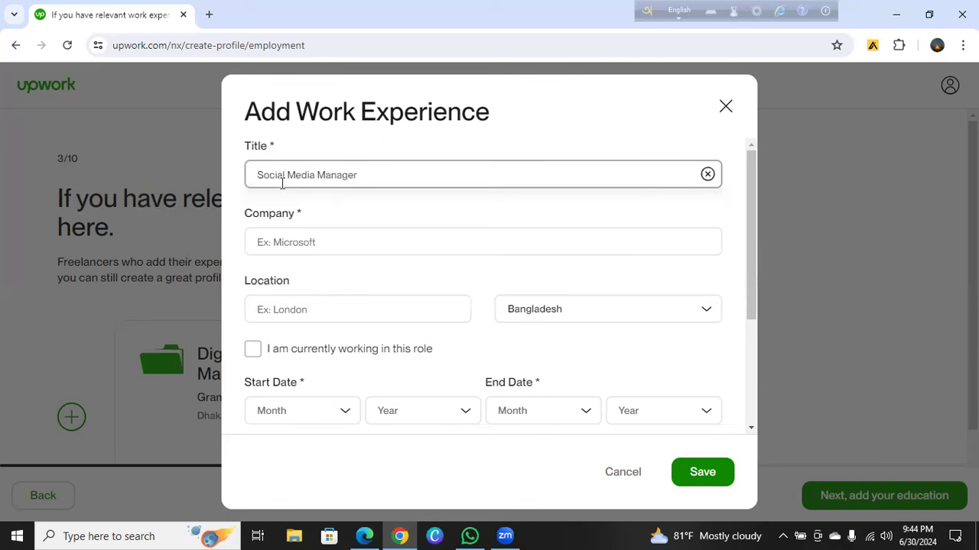
{"action": "left_click", "coordinate": [295, 243]}
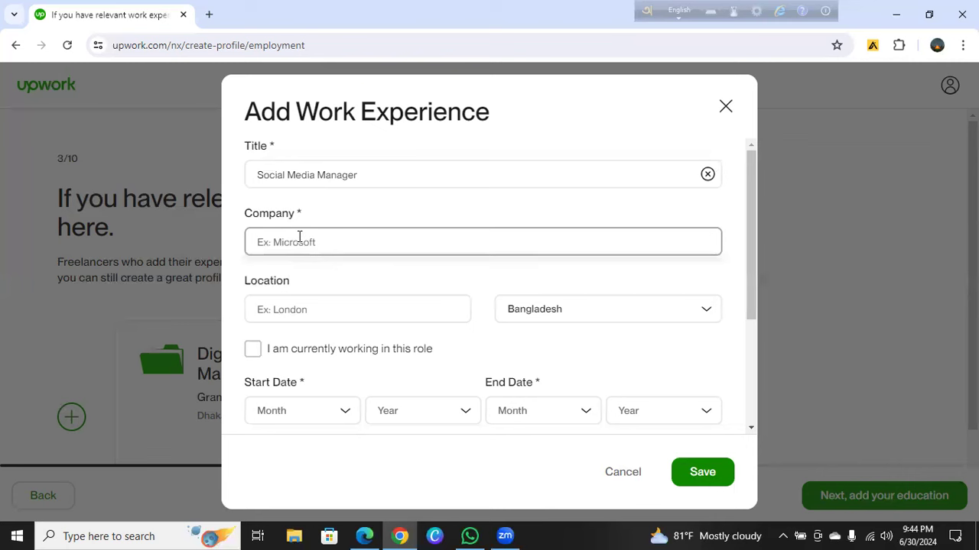
{"action": "type", "text": "Airtel"}
{"action": "left_click", "coordinate": [276, 310]}
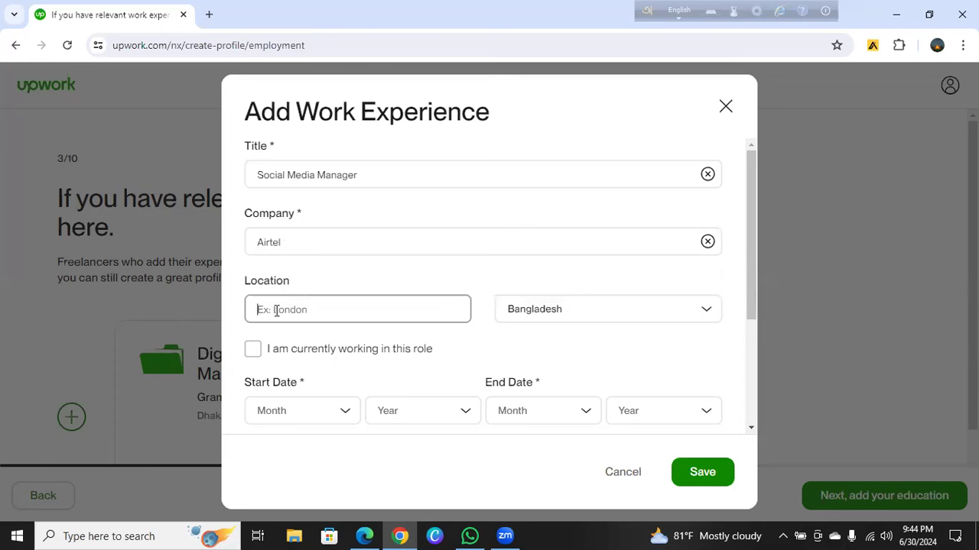
{"action": "type", "text": "Dhaka"}
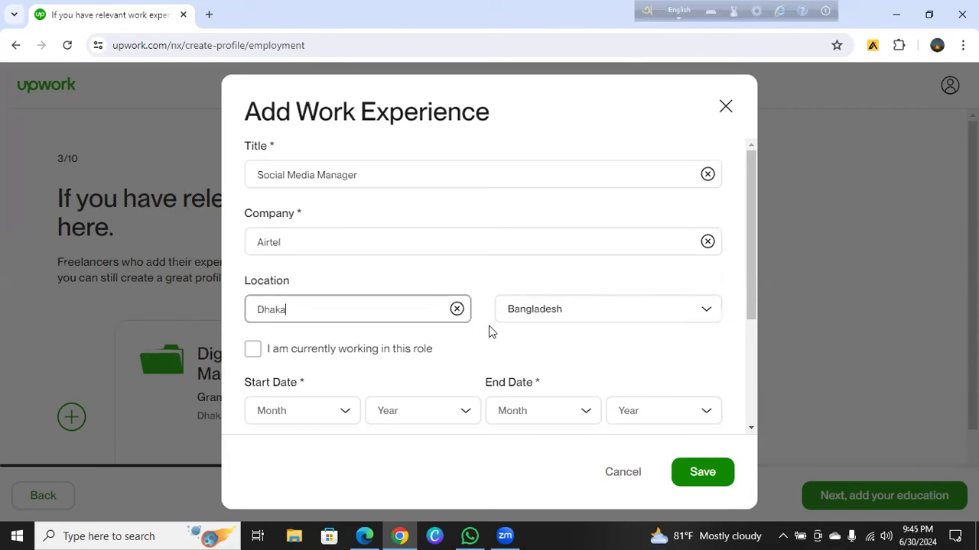
{"action": "left_click_drag", "start_coordinate": [750, 236], "coordinate": [741, 290]}
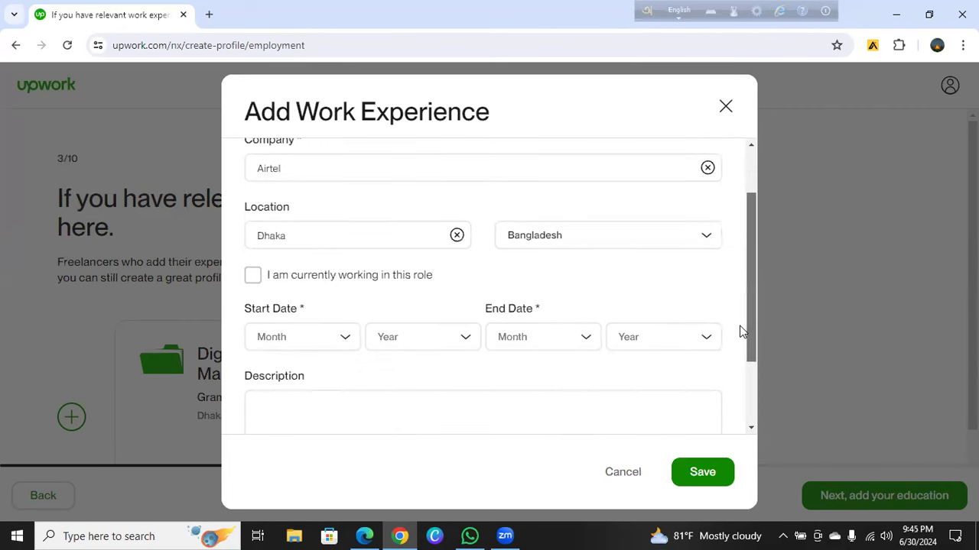
Date the Airtel role January 2019 – December 2019 and save it
{"action": "scroll", "coordinate": [740, 331], "scroll_direction": "down", "scroll_amount": 2}
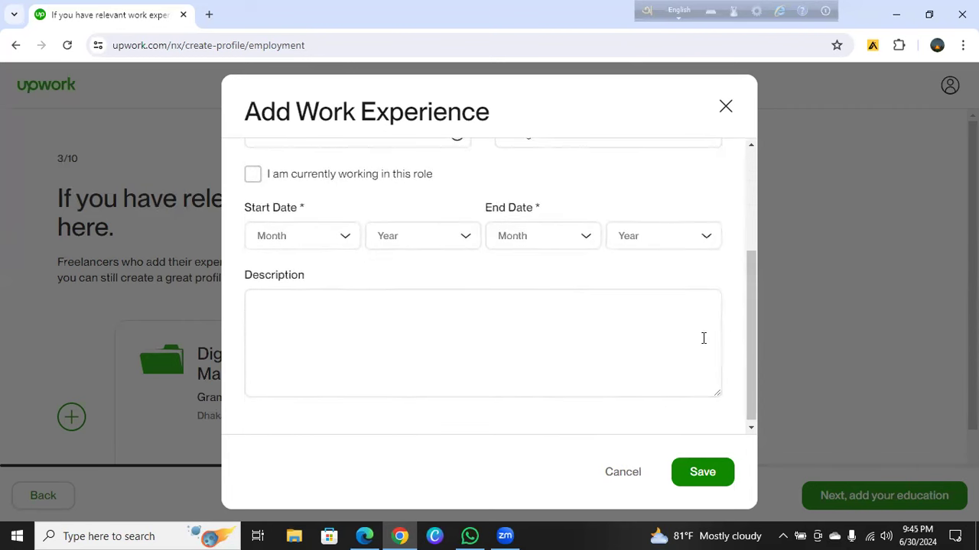
{"action": "left_click", "coordinate": [342, 236]}
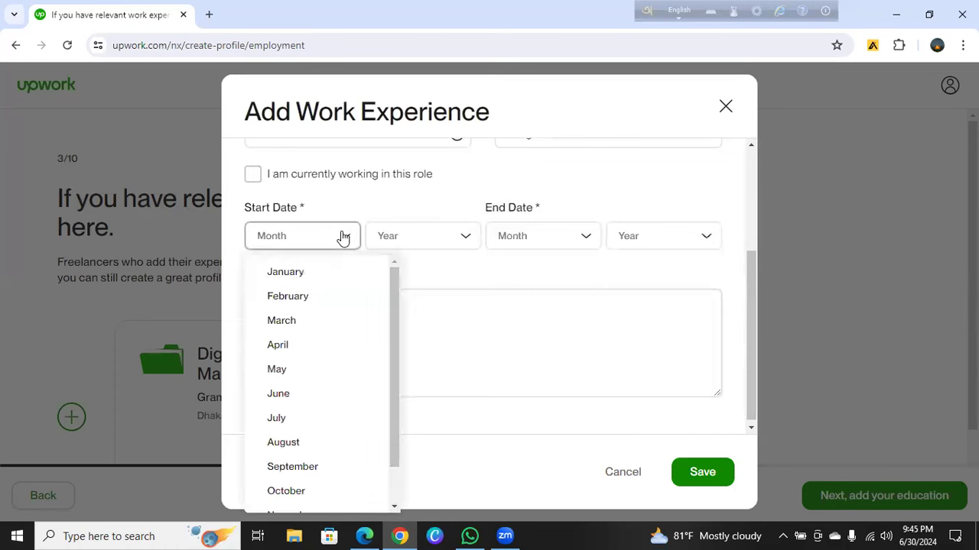
{"action": "left_click", "coordinate": [295, 277]}
{"action": "left_click", "coordinate": [446, 242]}
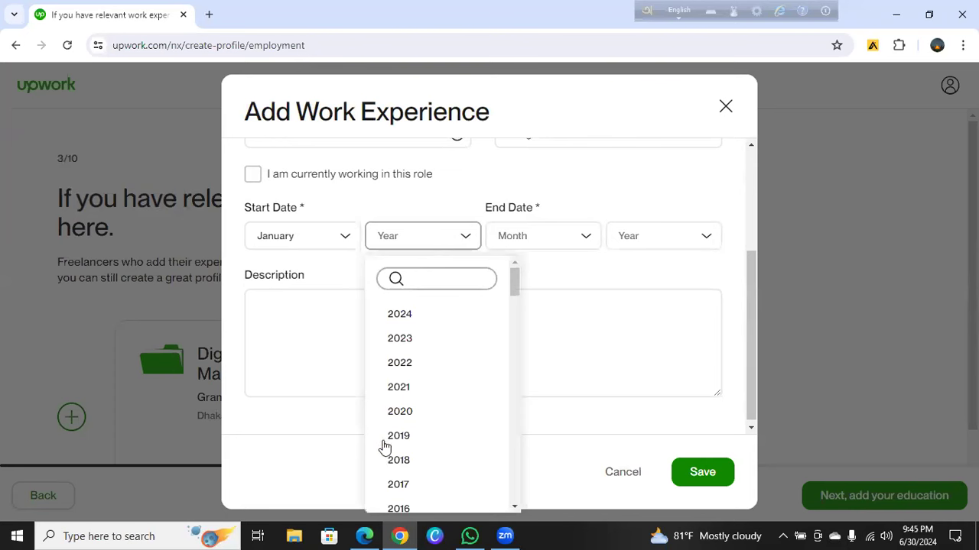
{"action": "left_click", "coordinate": [397, 446]}
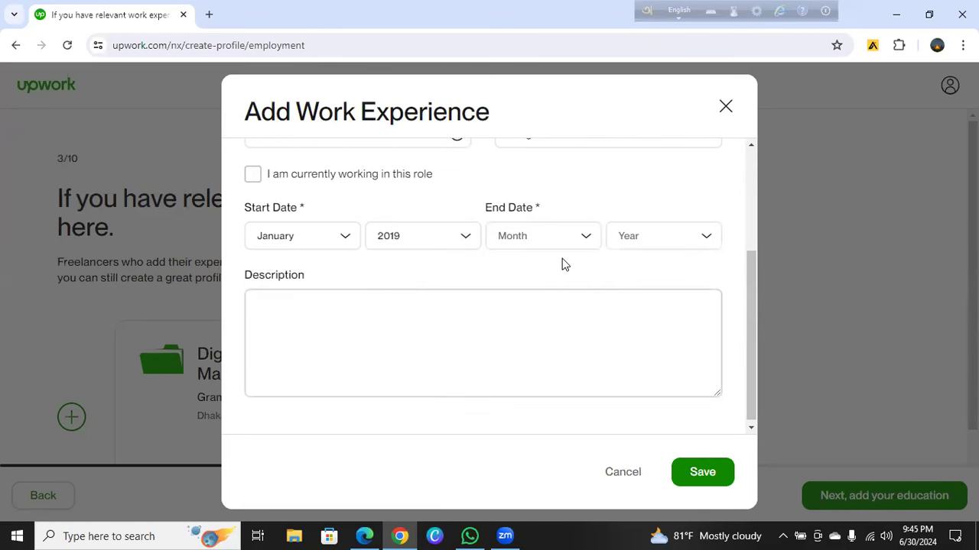
{"action": "left_click", "coordinate": [582, 236]}
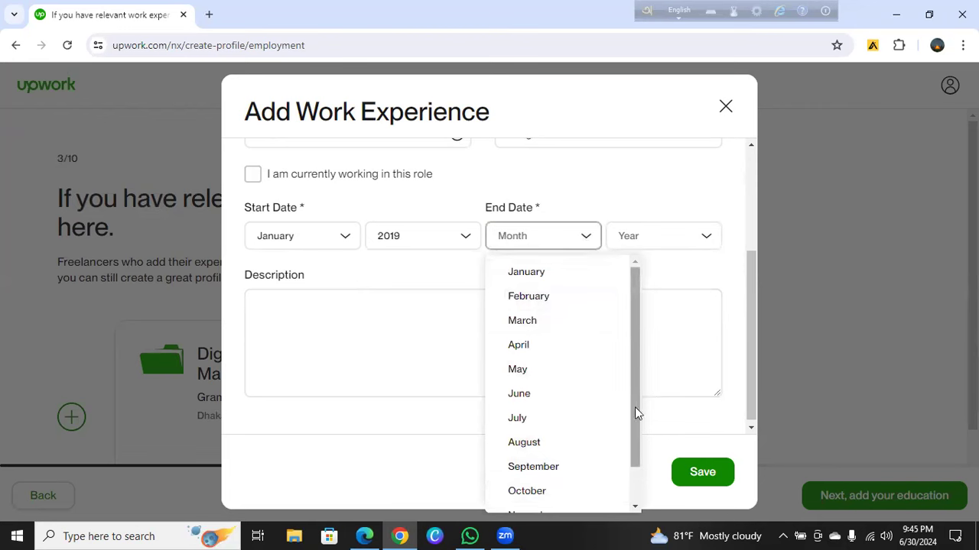
{"action": "left_click_drag", "start_coordinate": [634, 454], "coordinate": [524, 496]}
{"action": "left_click", "coordinate": [530, 496]}
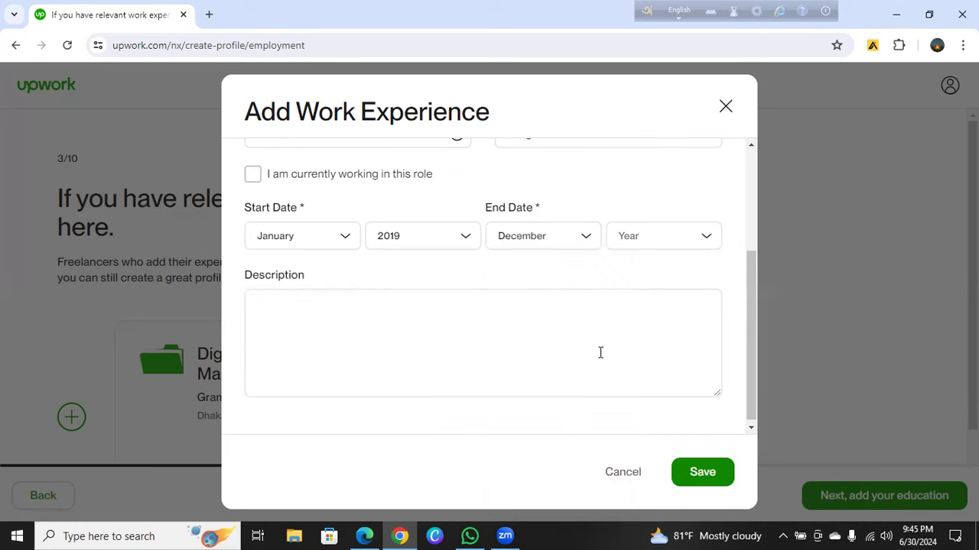
{"action": "left_click", "coordinate": [695, 244]}
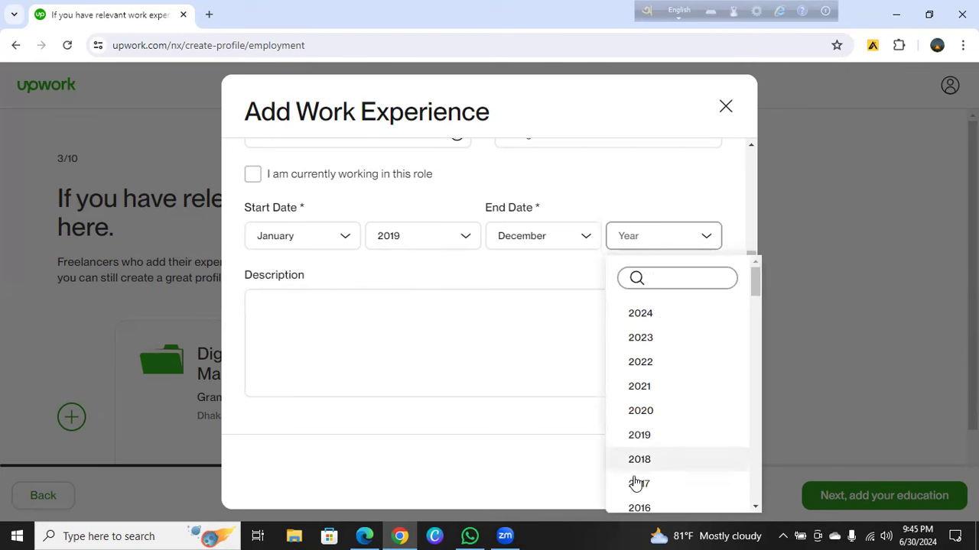
{"action": "left_click", "coordinate": [640, 435]}
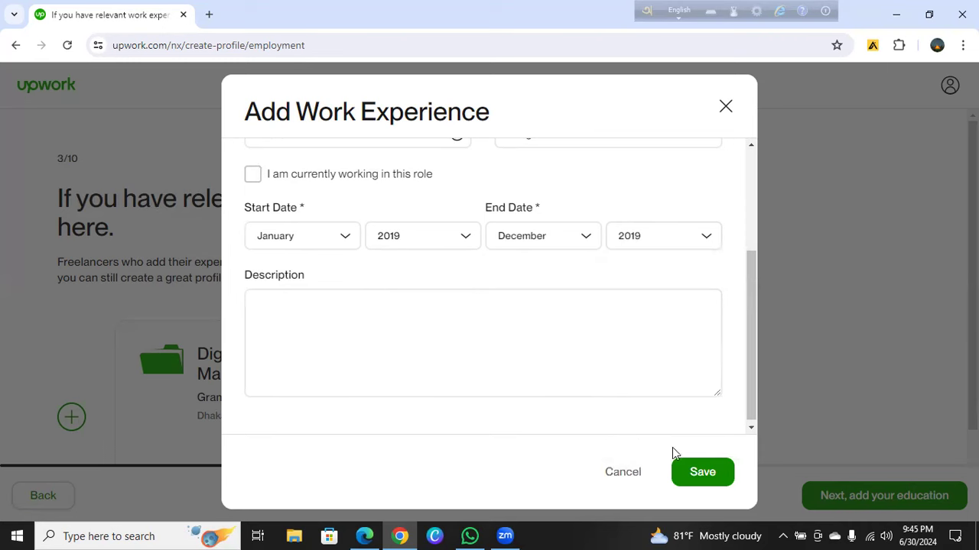
{"action": "left_click", "coordinate": [714, 473]}
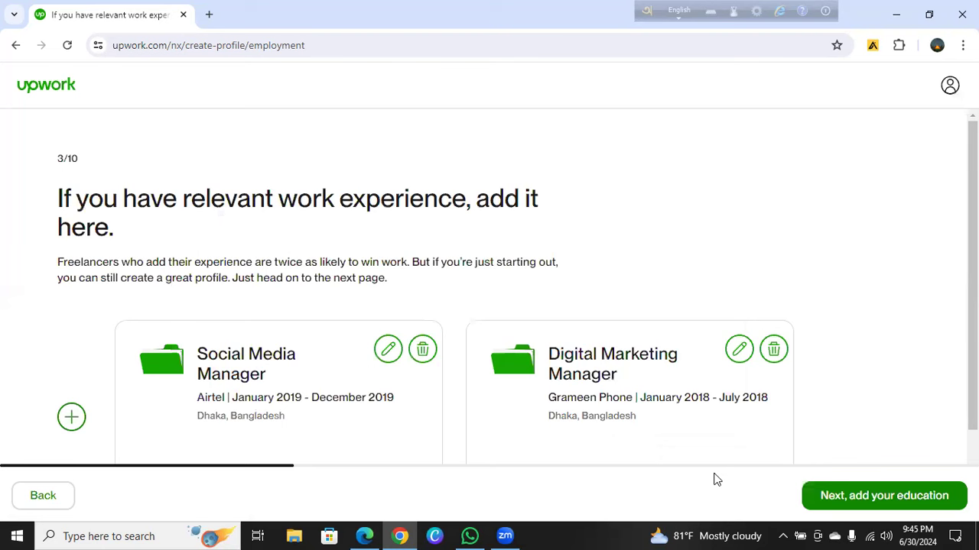
Start a third experience: title Social Media Manager, company Robi, location Dhaka
{"action": "left_click", "coordinate": [72, 419]}
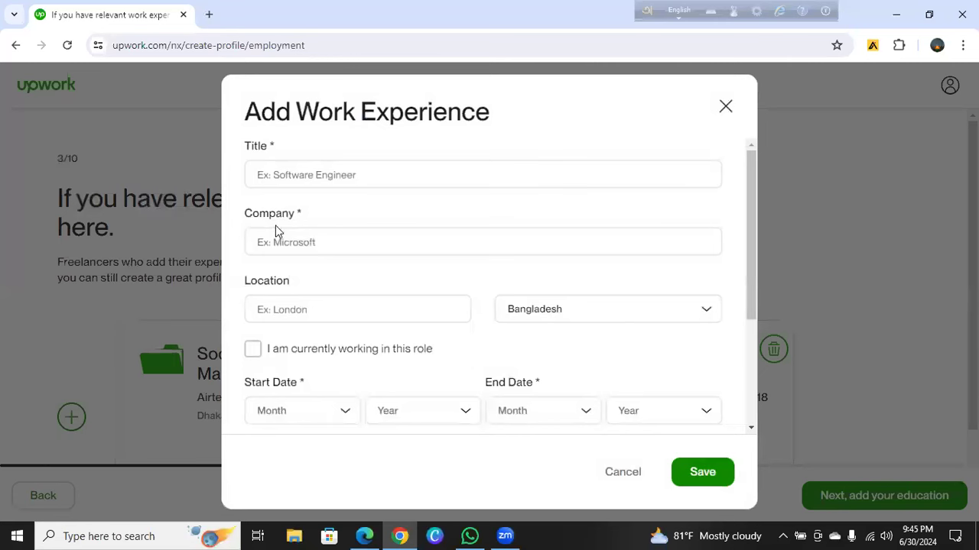
{"action": "left_click", "coordinate": [311, 176]}
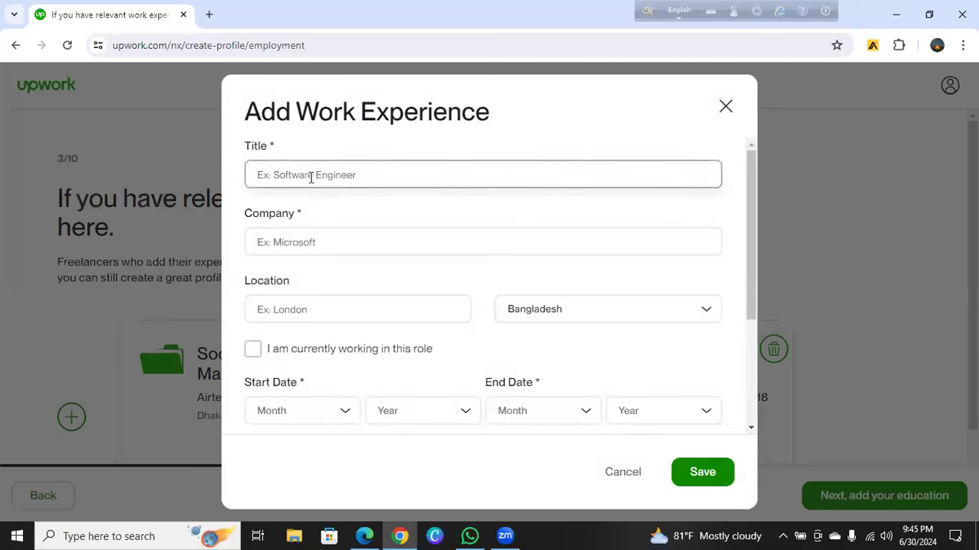
{"action": "type", "text": "Soc"}
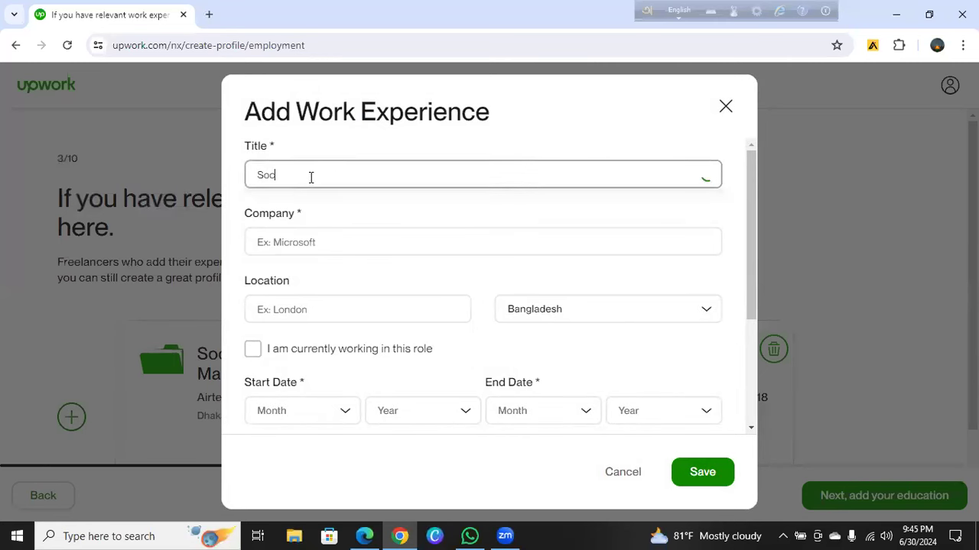
{"action": "type", "text": "ial Media Mananger"}
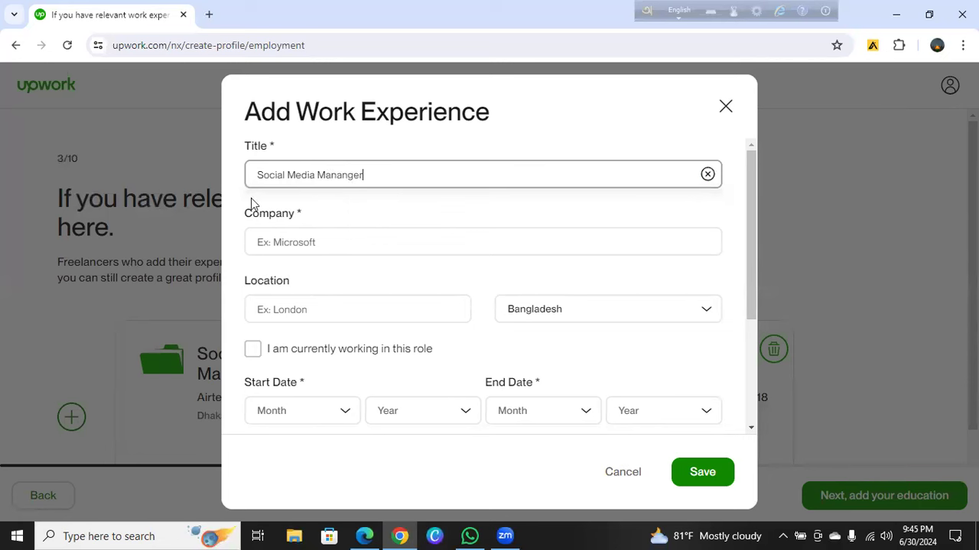
{"action": "left_click", "coordinate": [298, 232]}
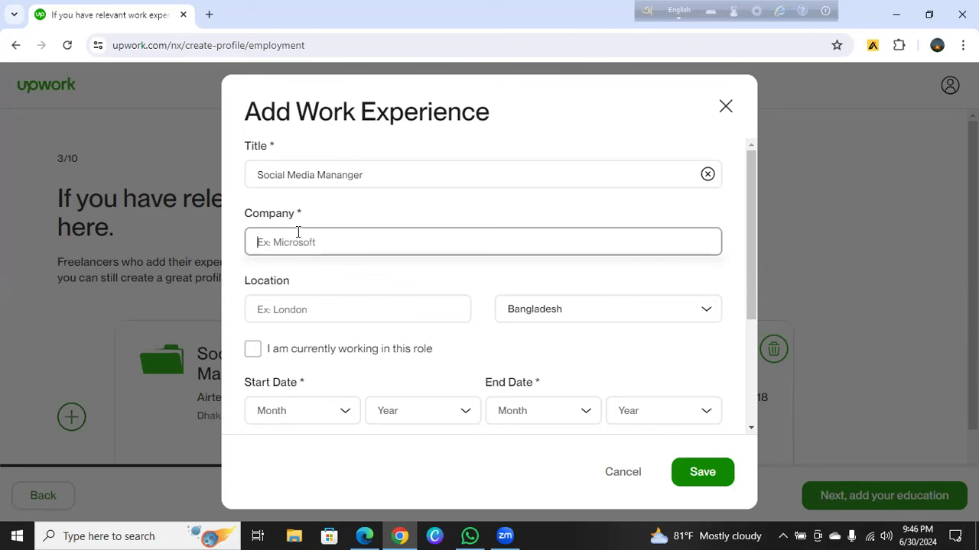
{"action": "type", "text": "Ro"}
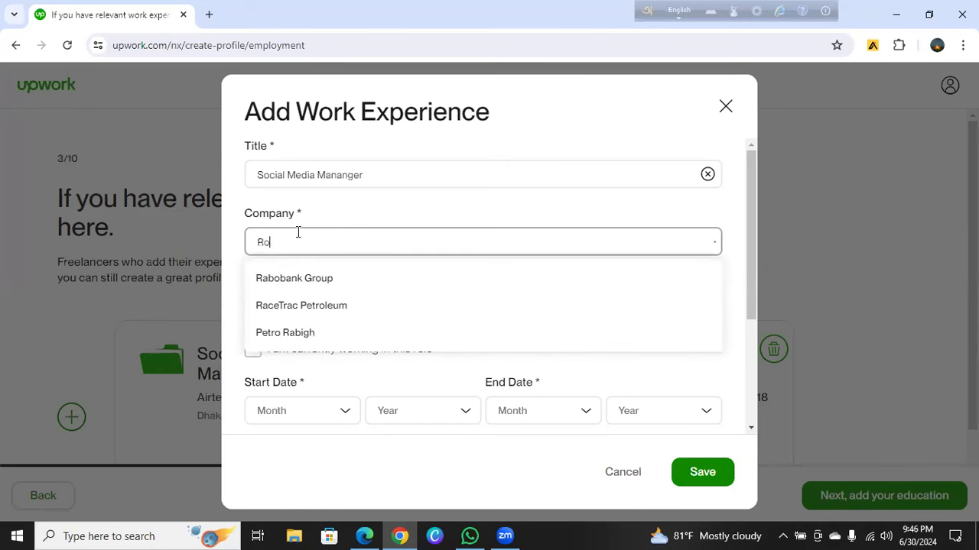
{"action": "type", "text": "bi"}
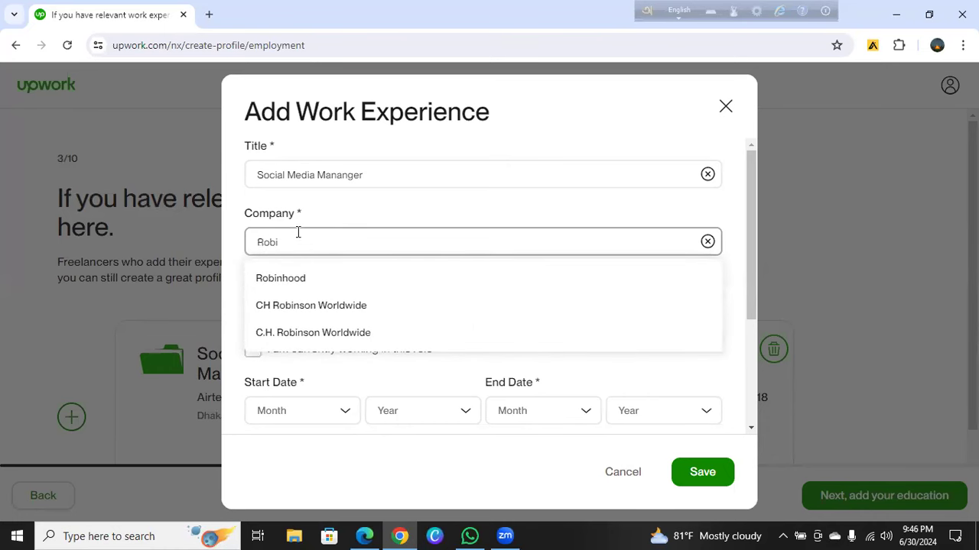
{"action": "left_click", "coordinate": [231, 290]}
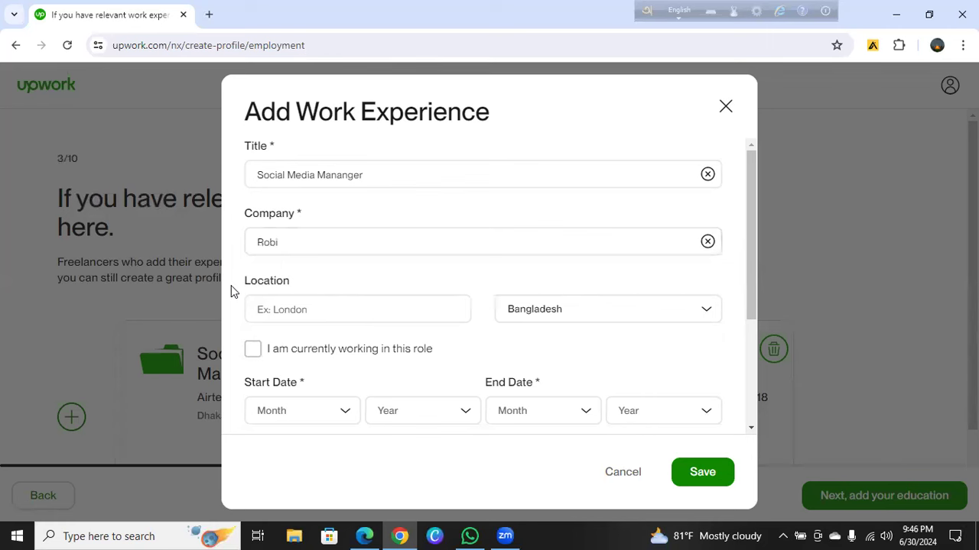
{"action": "left_click", "coordinate": [285, 310]}
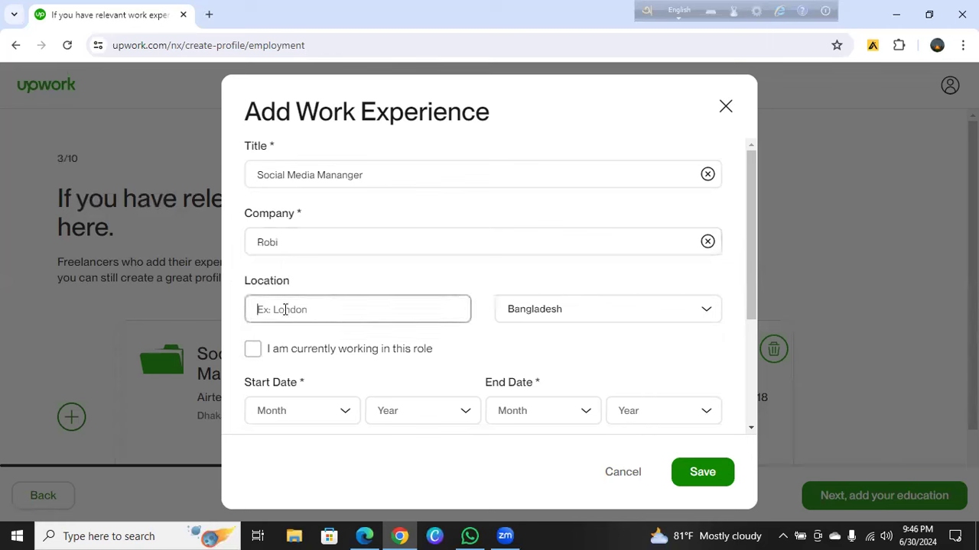
{"action": "type", "text": "Dhaka"}
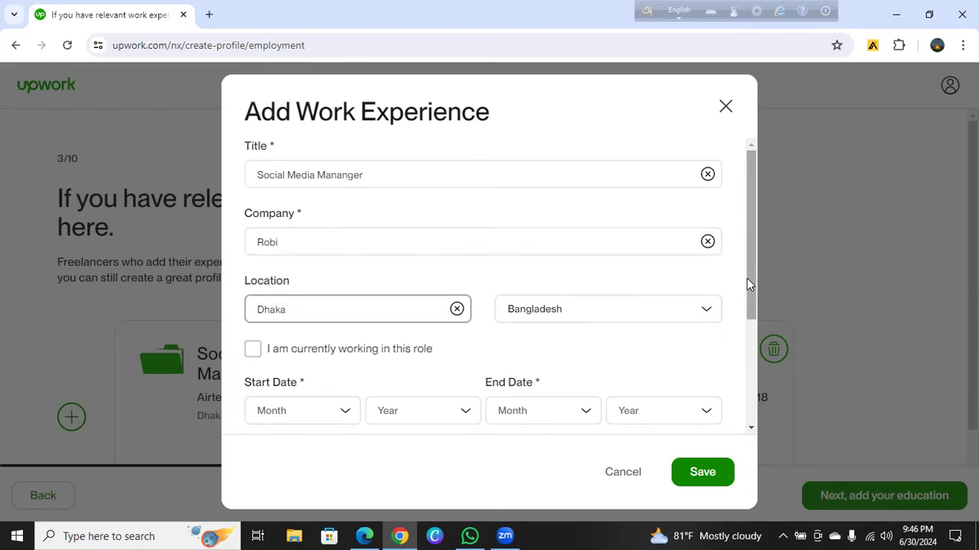
Set the Robi role's dates to June 2020 – September 2020 and save it
{"action": "scroll", "coordinate": [737, 371], "scroll_direction": "down", "scroll_amount": 2}
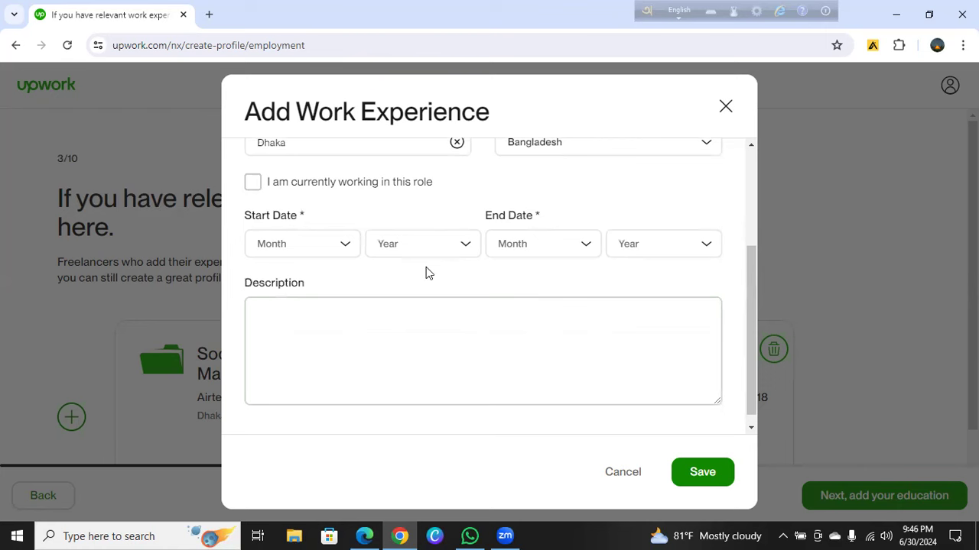
{"action": "left_click", "coordinate": [344, 246]}
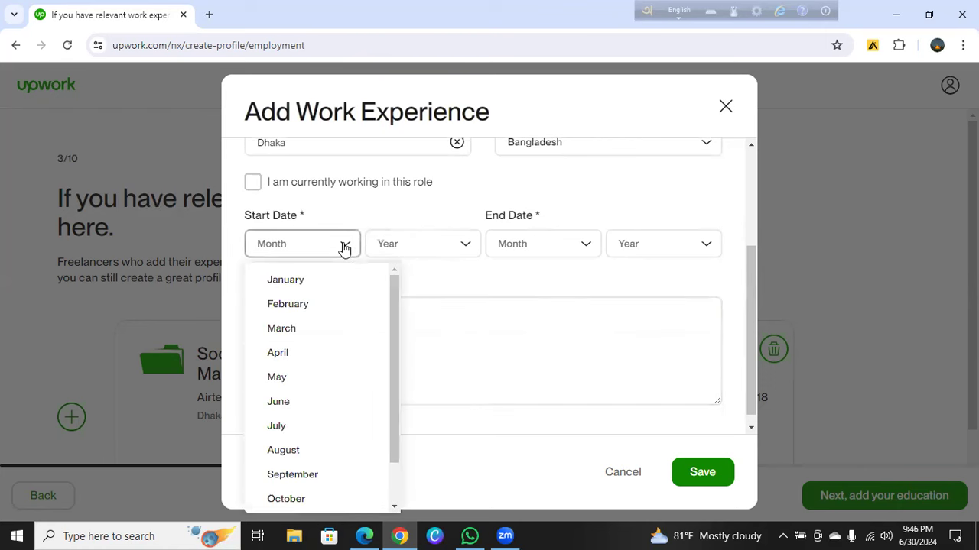
{"action": "left_click", "coordinate": [280, 401]}
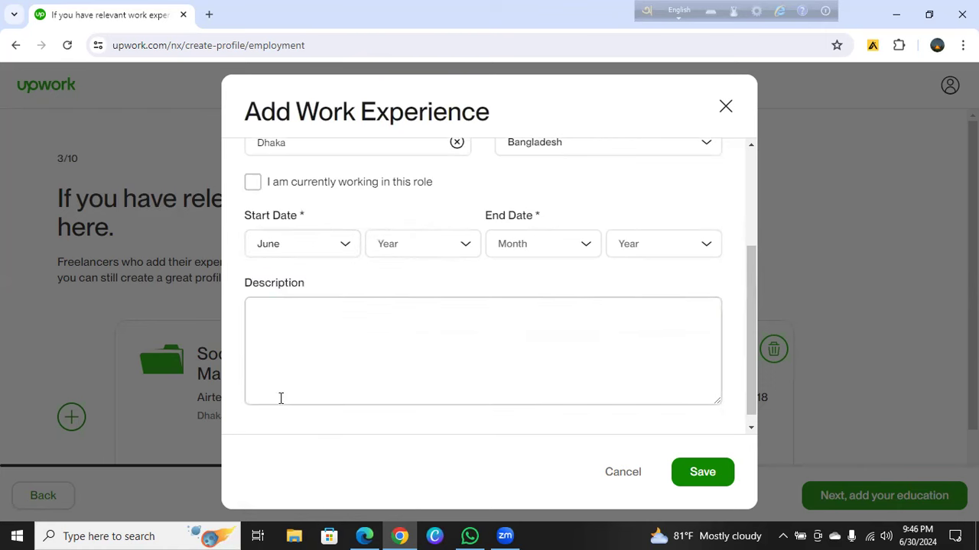
{"action": "left_click", "coordinate": [459, 246]}
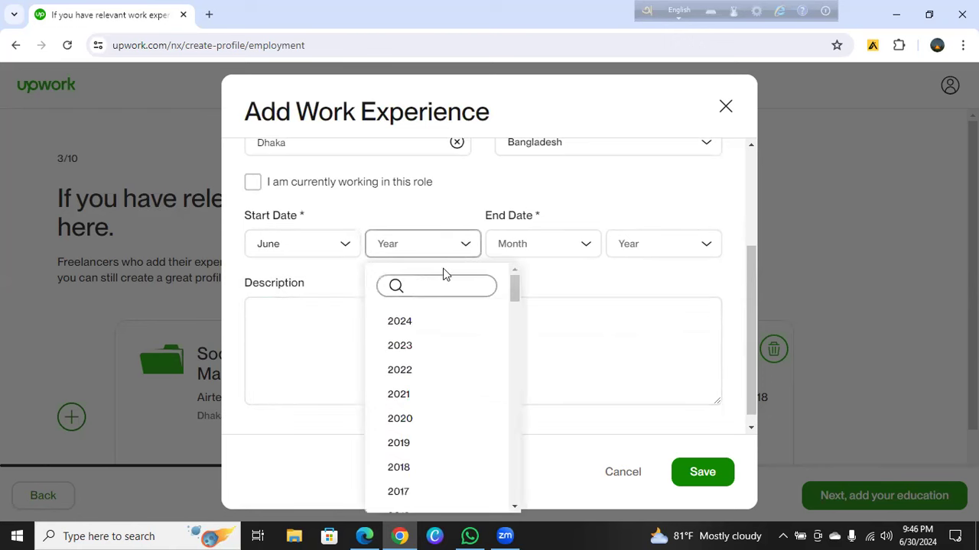
{"action": "left_click", "coordinate": [400, 418]}
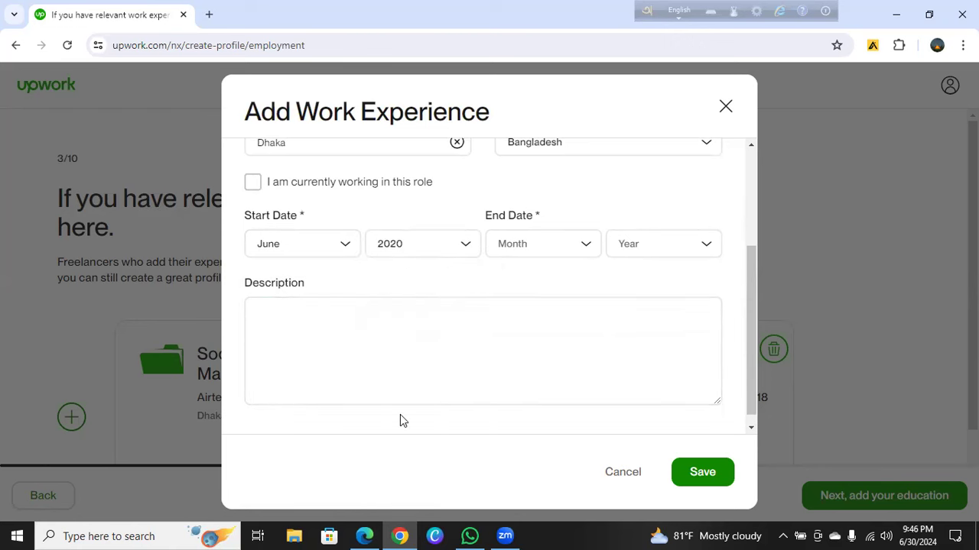
{"action": "left_click", "coordinate": [587, 256]}
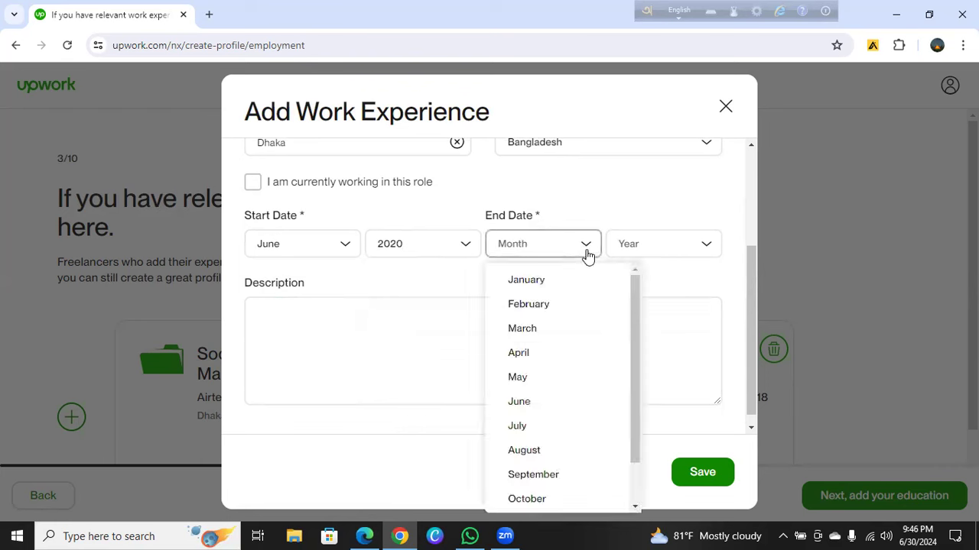
{"action": "left_click", "coordinate": [534, 474]}
{"action": "left_click", "coordinate": [675, 248]}
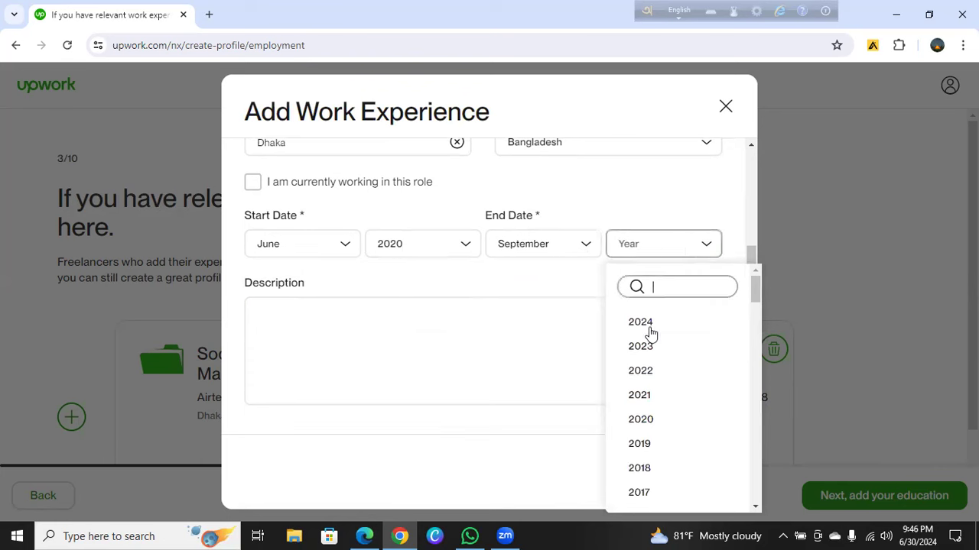
{"action": "left_click", "coordinate": [631, 419]}
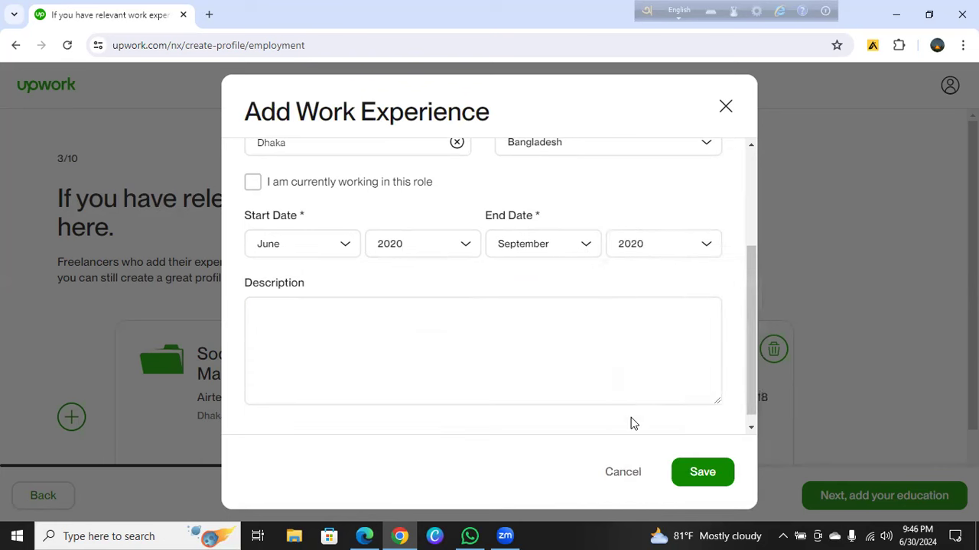
{"action": "left_click", "coordinate": [694, 474]}
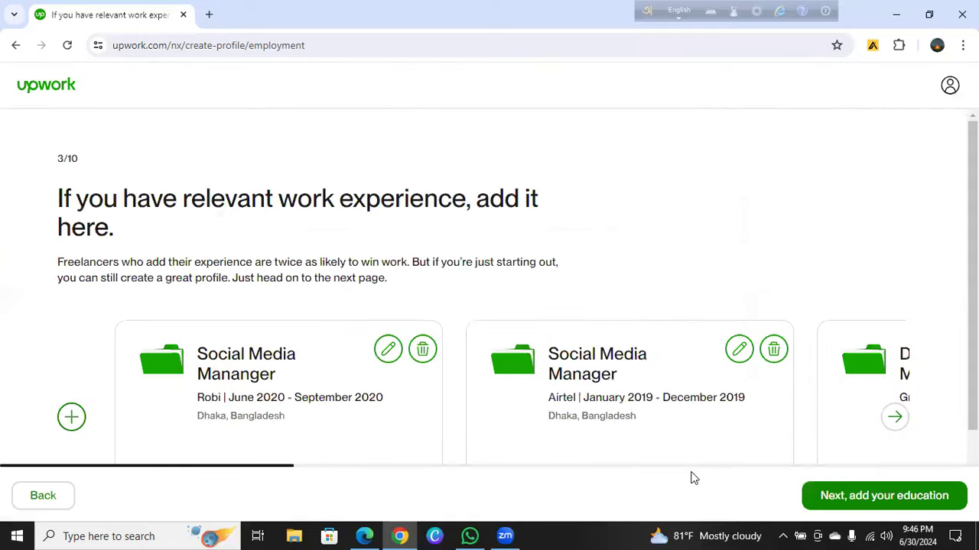
Proceed with 'Next, add your education' to reach step 4 of 10
{"action": "left_click", "coordinate": [825, 502]}
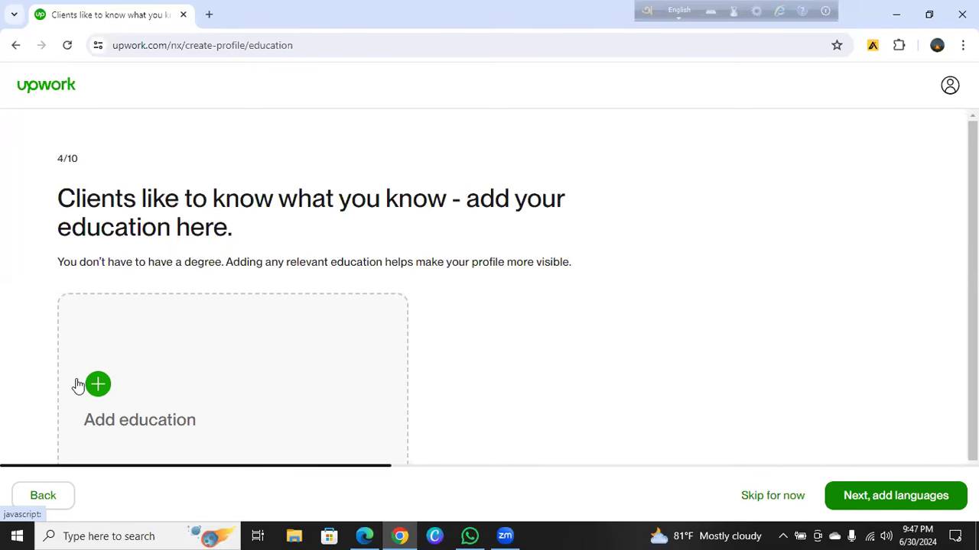
Open a blank Add Education History form from the + Add education card
{"action": "left_click", "coordinate": [99, 385]}
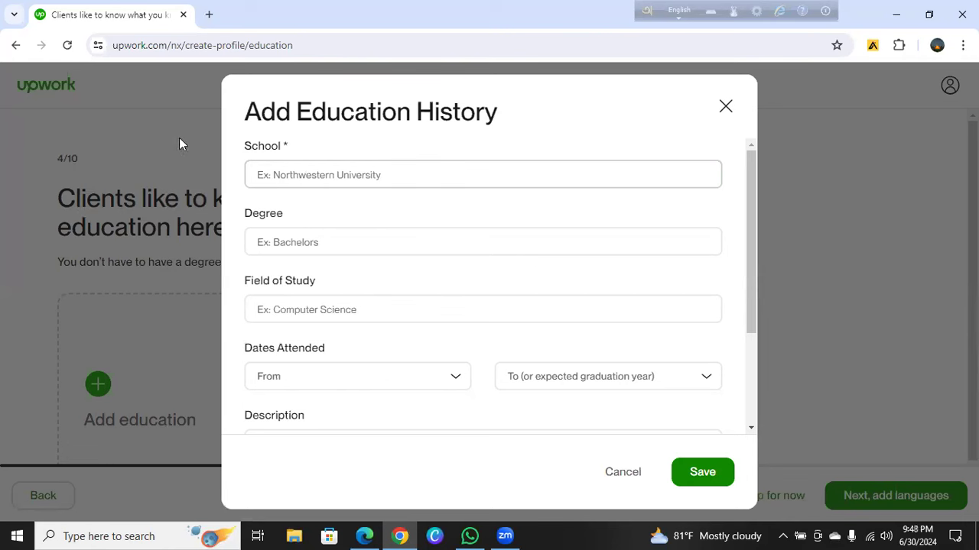
{"action": "left_click", "coordinate": [308, 179]}
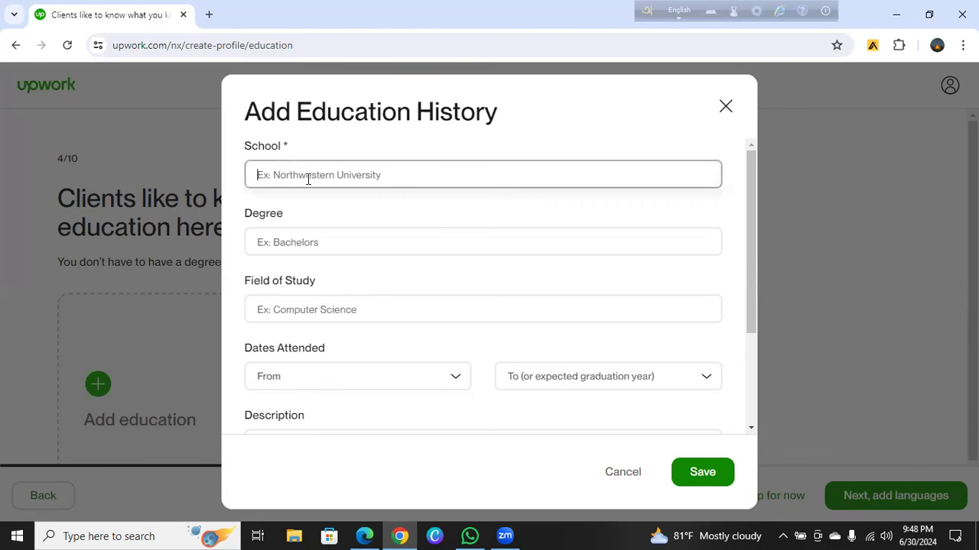
{"action": "type", "text": "J"}
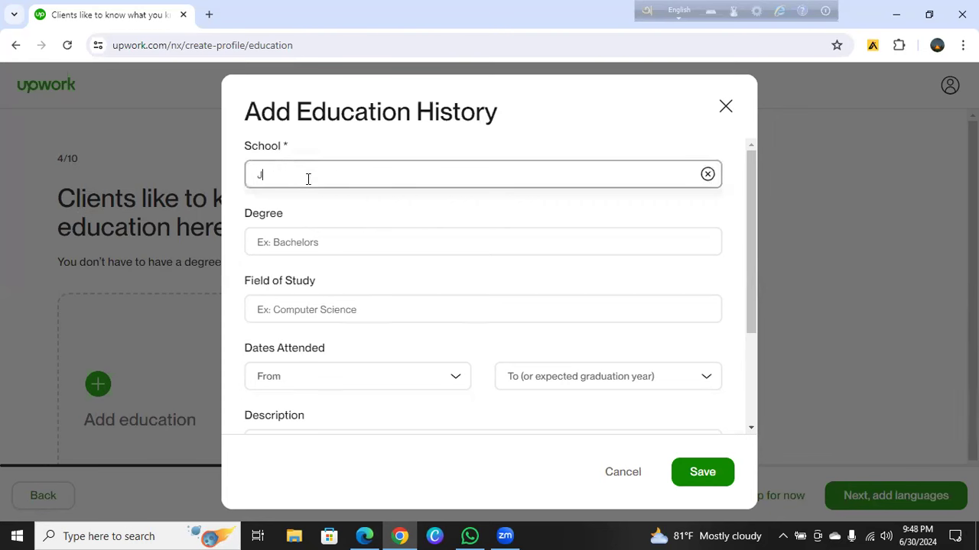
{"action": "type", "text": "amia H"}
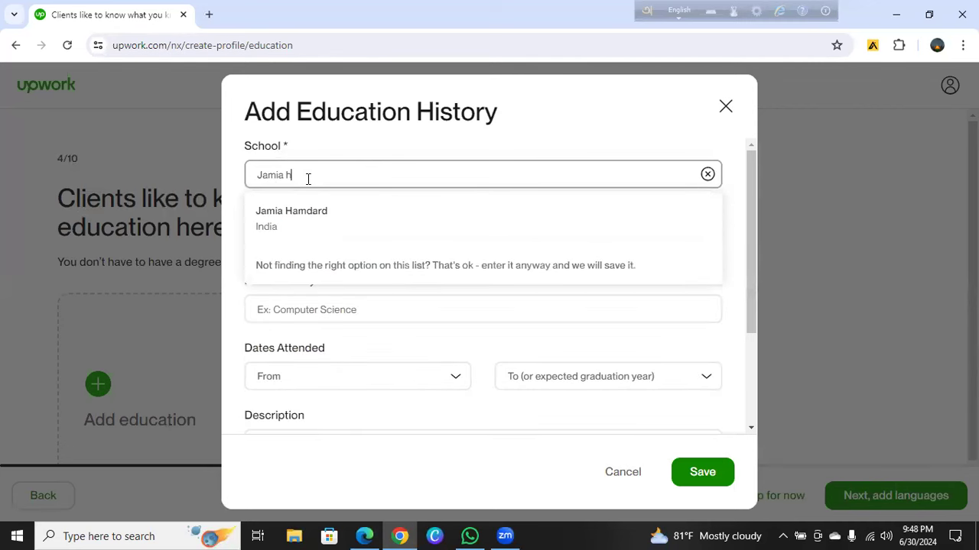
{"action": "key", "text": "BackSpace"}
{"action": "type", "text": "hossain"}
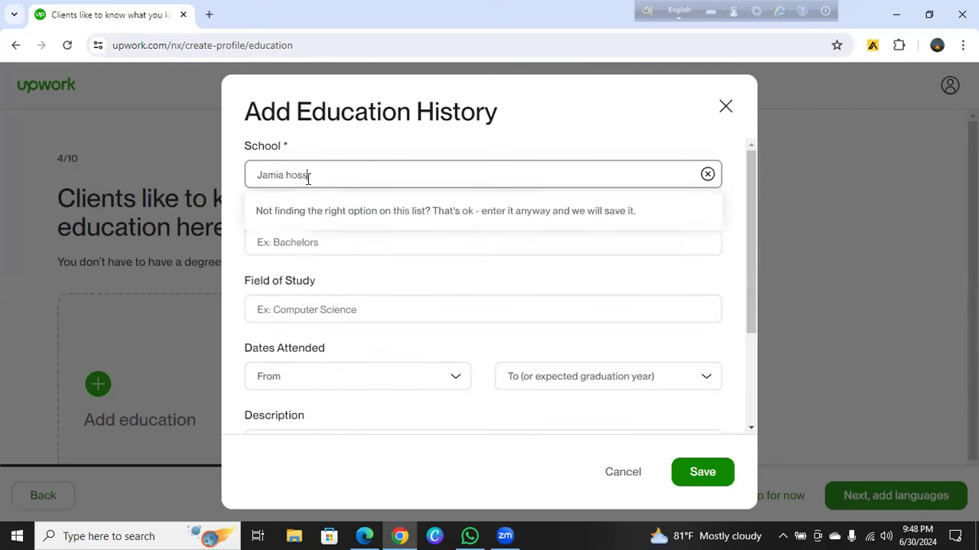
{"action": "type", "text": "ya araviy"}
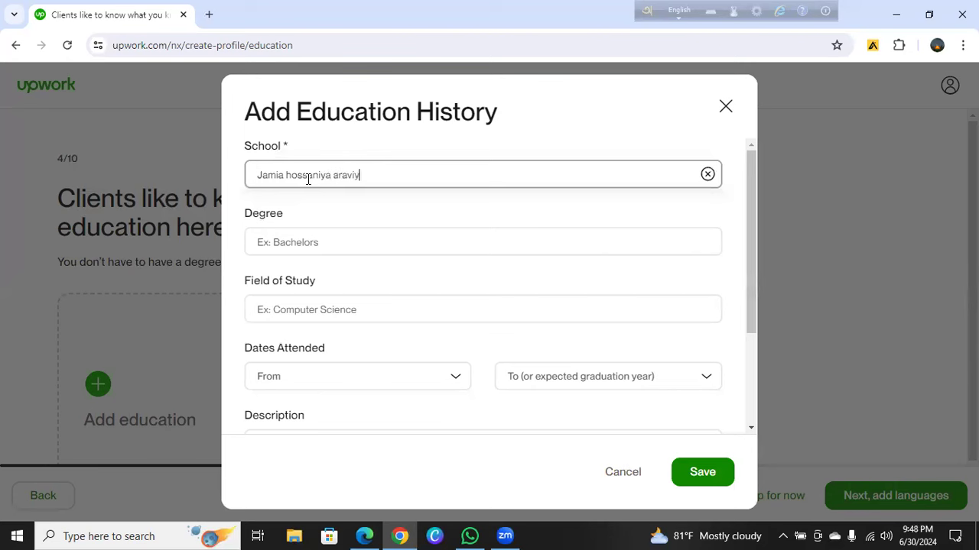
{"action": "type", "text": "a mirpur 1 dhaka"}
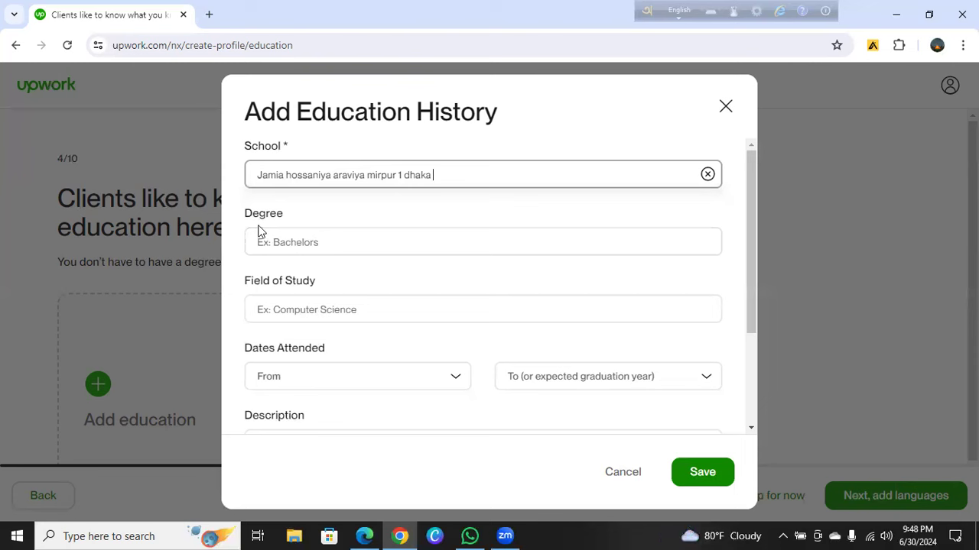
{"action": "left_click", "coordinate": [271, 242]}
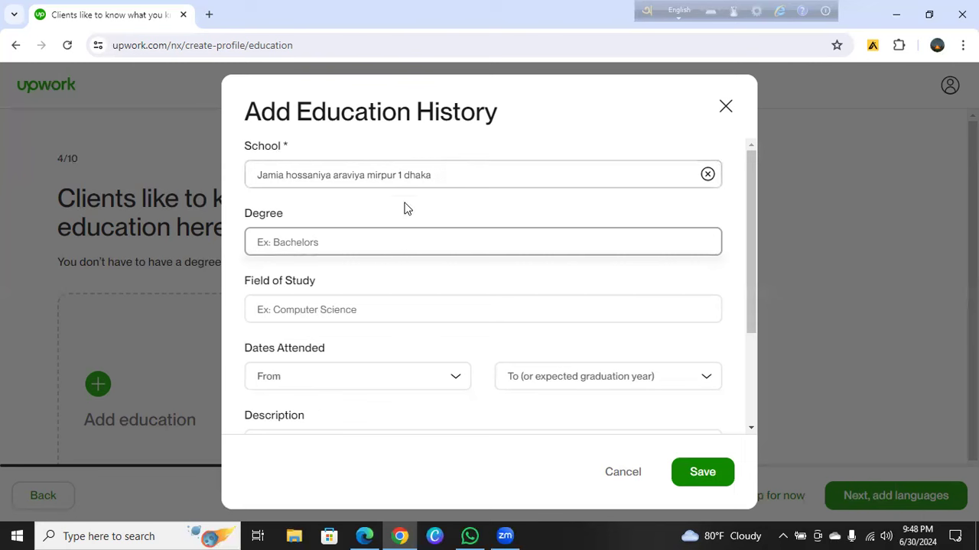
{"action": "left_click", "coordinate": [439, 178]}
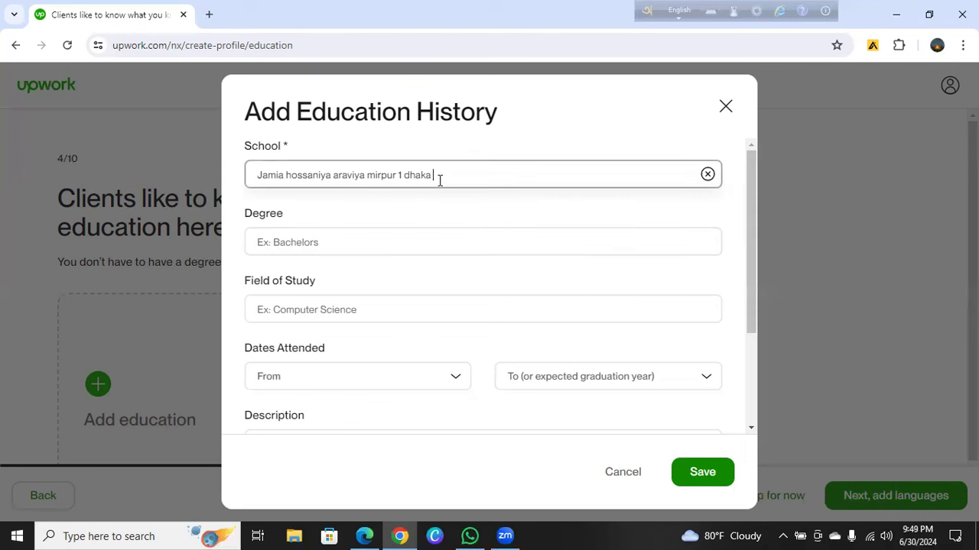
{"action": "key", "text": "BackSpace"}
{"action": "key", "text": "BackSpace"}
{"action": "key", "text": "BackSpace"}
{"action": "key", "text": "BackSpace"}
{"action": "key", "text": "BackSpace"}
{"action": "key", "text": "BackSpace"}
{"action": "key", "text": "BackSpace"}
{"action": "key", "text": "BackSpace"}
{"action": "key", "text": "BackSpace"}
{"action": "key", "text": "BackSpace"}
{"action": "key", "text": "BackSpace"}
{"action": "key", "text": "BackSpace"}
{"action": "key", "text": "BackSpace"}
{"action": "key", "text": "BackSpace"}
{"action": "key", "text": "BackSpace"}
{"action": "key", "text": "BackSpace"}
{"action": "key", "text": "BackSpace"}
{"action": "key", "text": "BackSpace"}
{"action": "key", "text": "BackSpace"}
{"action": "key", "text": "BackSpace"}
{"action": "key", "text": "BackSpace"}
{"action": "key", "text": "BackSpace"}
{"action": "key", "text": "BackSpace"}
{"action": "key", "text": "BackSpace"}
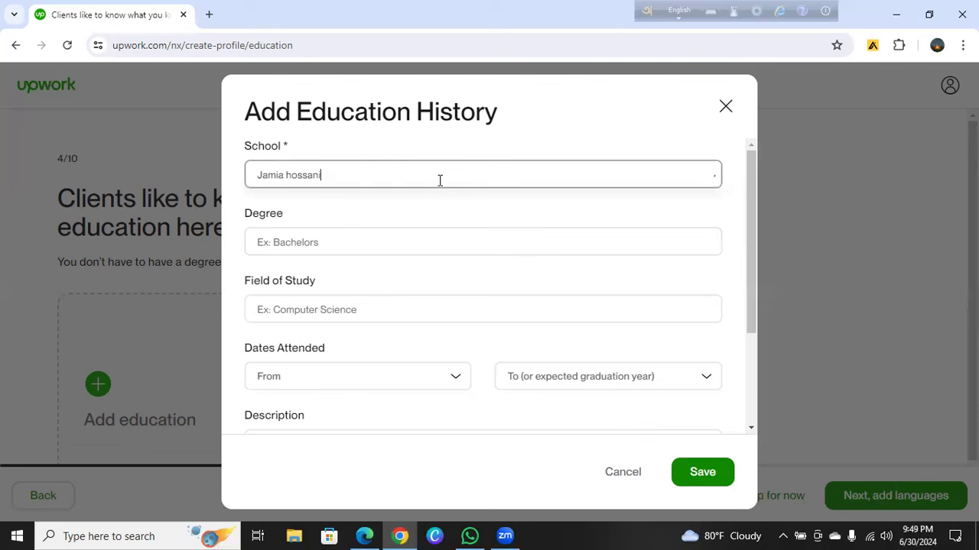
{"action": "key", "text": "BackSpace"}
{"action": "key", "text": "BackSpace"}
{"action": "key", "text": "BackSpace"}
{"action": "key", "text": "BackSpace"}
{"action": "key", "text": "BackSpace"}
{"action": "key", "text": "BackSpace"}
{"action": "key", "text": "BackSpace"}
{"action": "key", "text": "BackSpace"}
{"action": "key", "text": "BackSpace"}
{"action": "key", "text": "BackSpace"}
{"action": "key", "text": "BackSpace"}
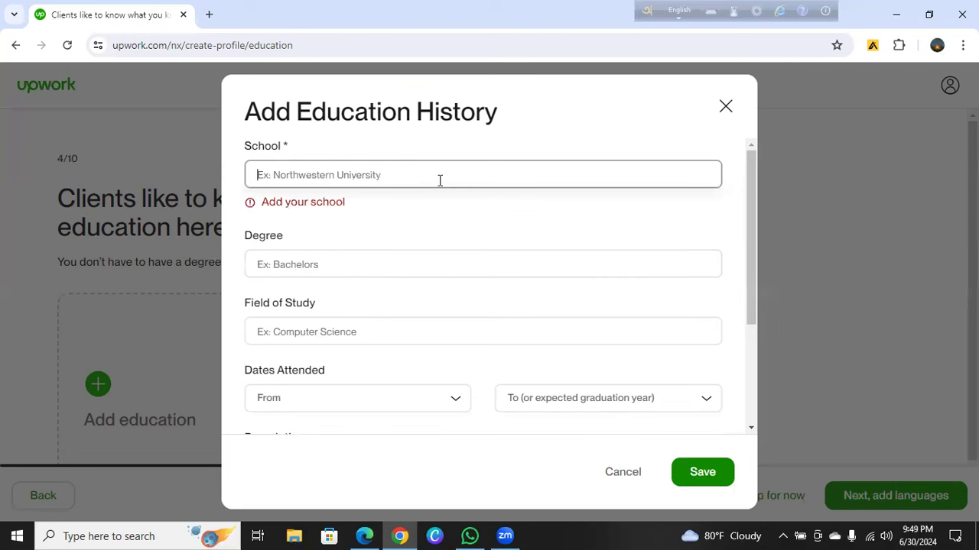
Type 'Baitul aman islamiyat' in the School field, correcting the typos
{"action": "type", "text": "B"}
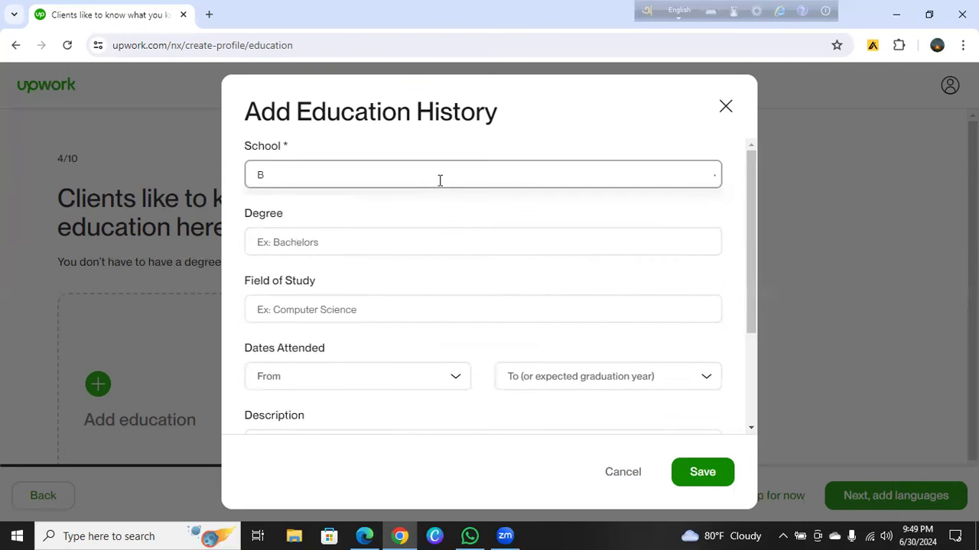
{"action": "type", "text": "aitul aman islamic"}
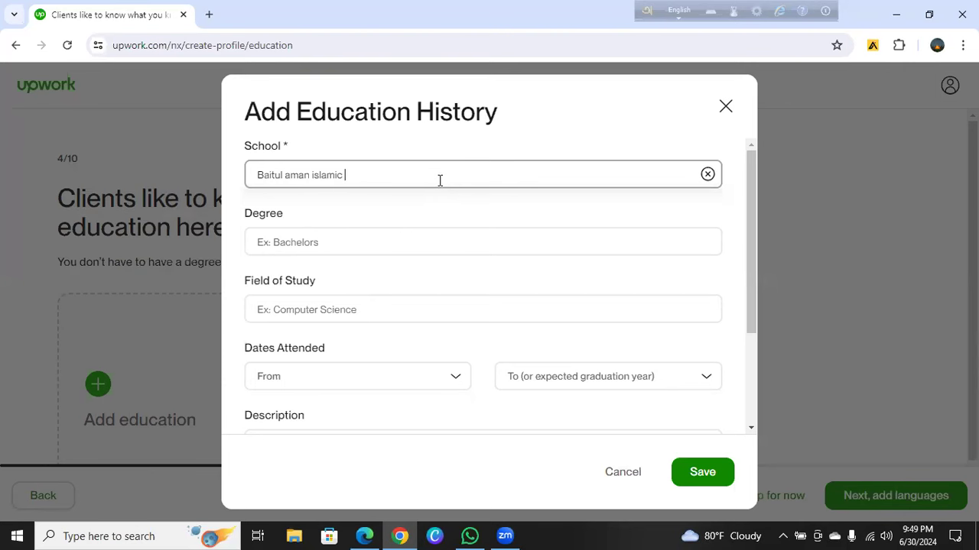
{"action": "key", "text": "BackSpace"}
{"action": "key", "text": "BackSpace"}
{"action": "type", "text": "yat"}
Append 'madrasah' and capitalise it to 'Baitul Aman Islamiyat Madrasah'
{"action": "left_click", "coordinate": [327, 240]}
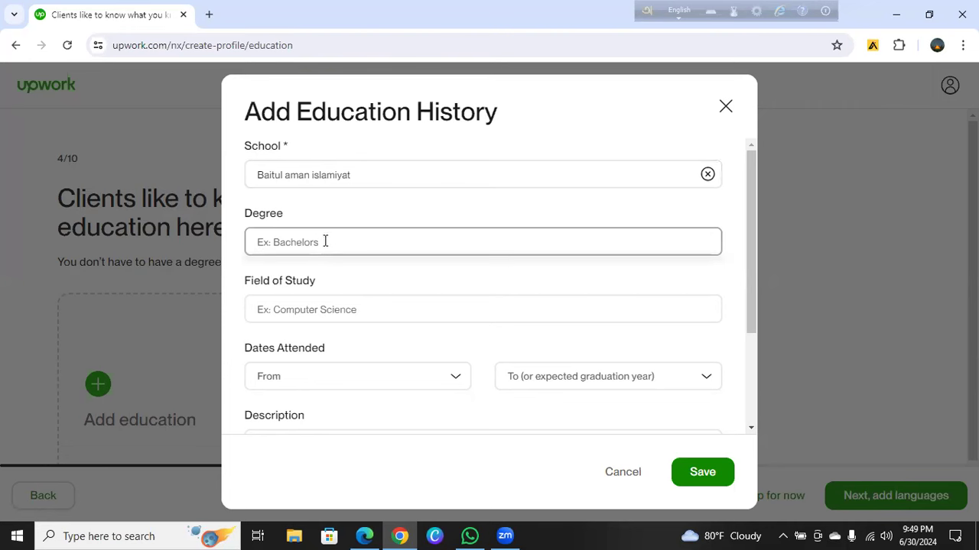
{"action": "type", "text": "ss"}
{"action": "key", "text": "BackSpace"}
{"action": "key", "text": "BackSpace"}
{"action": "left_click", "coordinate": [358, 176]}
{"action": "type", "text": "m"}
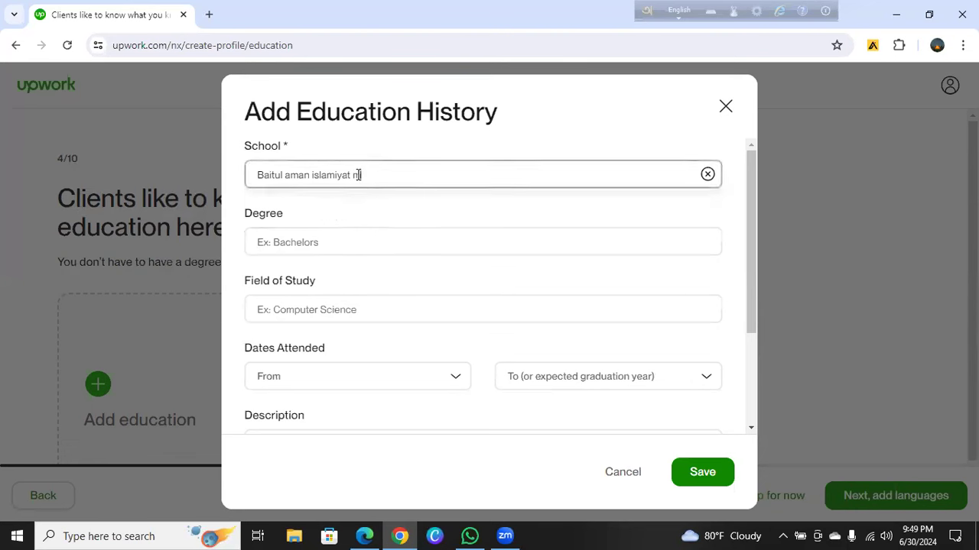
{"action": "type", "text": "adrasah"}
{"action": "key", "text": "BackSpace"}
{"action": "type", "text": "A"}
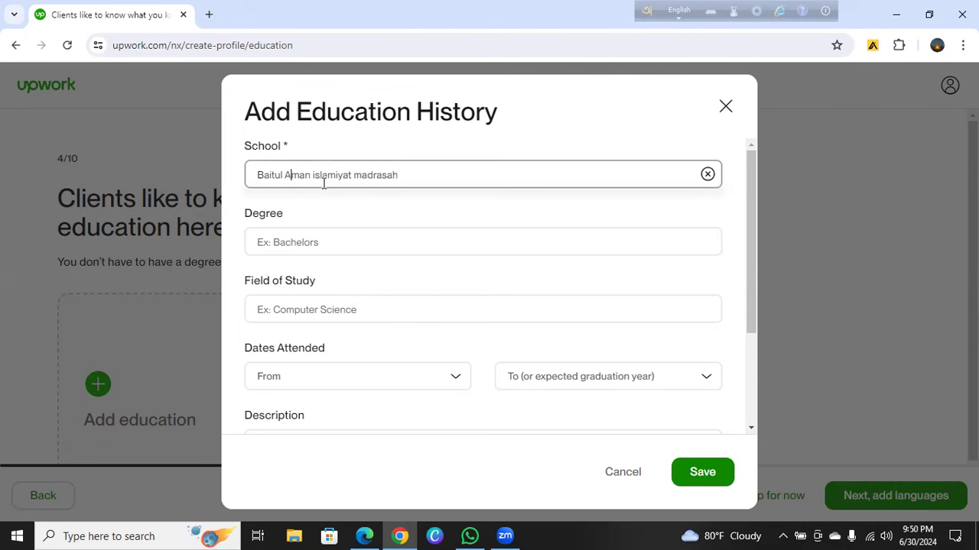
{"action": "left_click", "coordinate": [316, 174]}
{"action": "key", "text": "BackSpace"}
{"action": "type", "text": "I"}
{"action": "left_click", "coordinate": [360, 175]}
{"action": "key", "text": "BackSpace"}
{"action": "type", "text": "M"}
{"action": "left_click", "coordinate": [324, 243]}
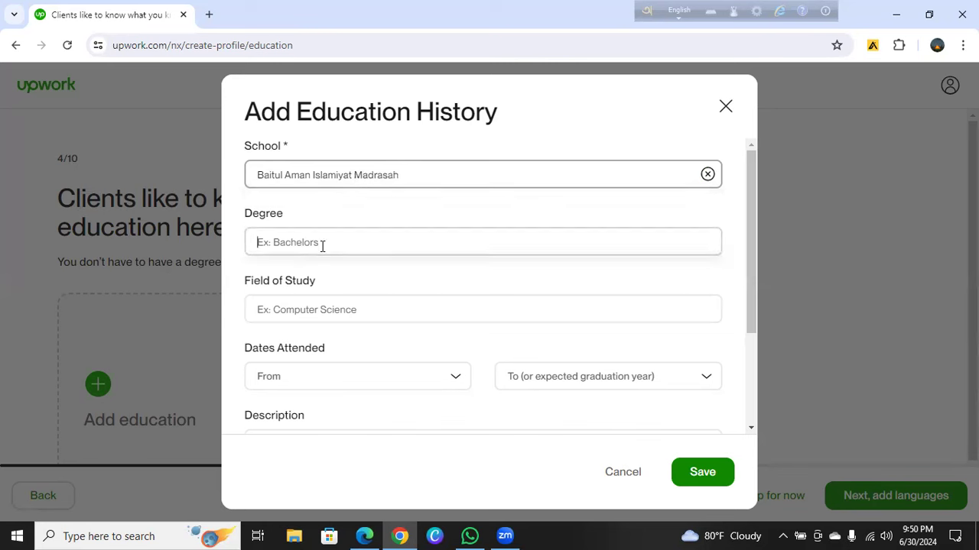
Choose 'High school degree' as the degree and type 'Business' into Field of Study
{"action": "type", "text": "Sss"}
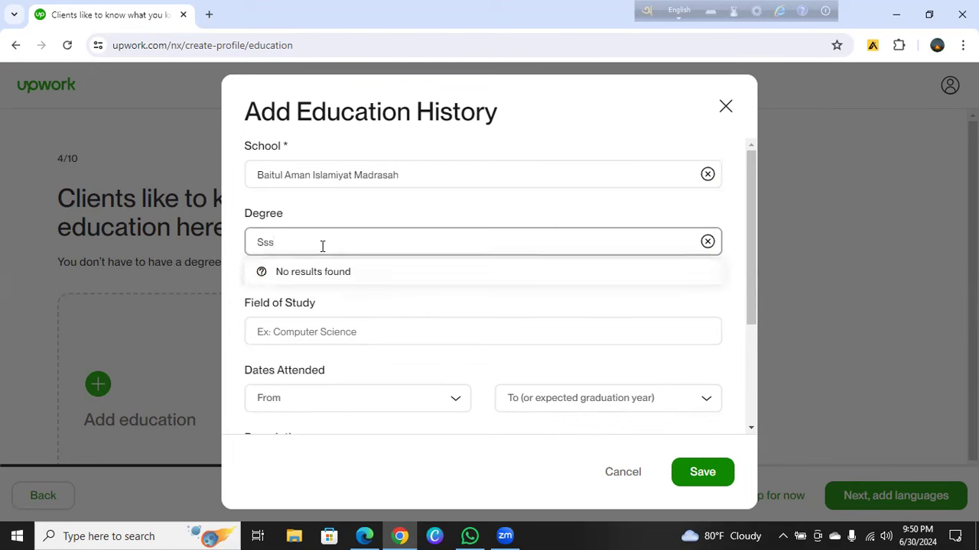
{"action": "key", "text": "BackSpace"}
{"action": "type", "text": "c"}
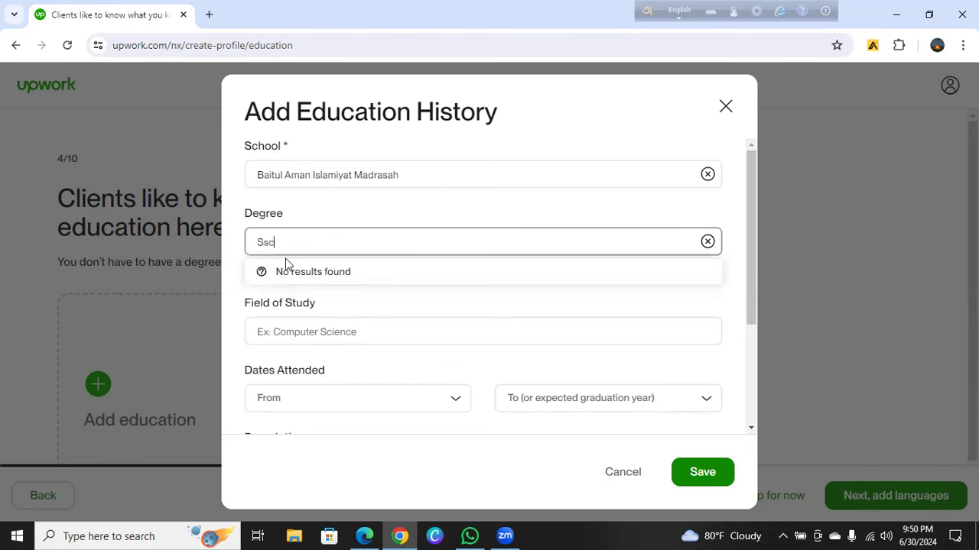
{"action": "key", "text": "BackSpace"}
{"action": "key", "text": "BackSpace"}
{"action": "key", "text": "BackSpace"}
{"action": "type", "text": "h"}
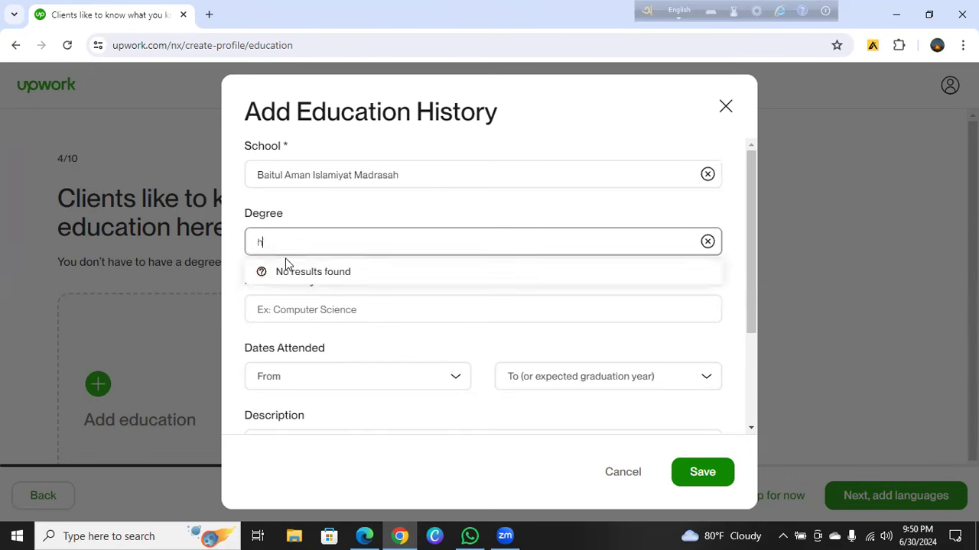
{"action": "type", "text": "igh"}
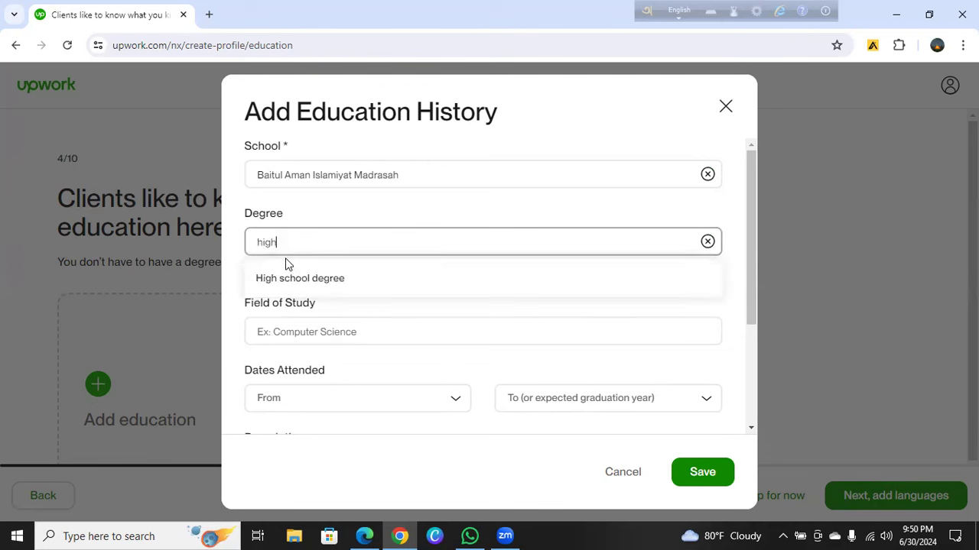
{"action": "left_click", "coordinate": [298, 280]}
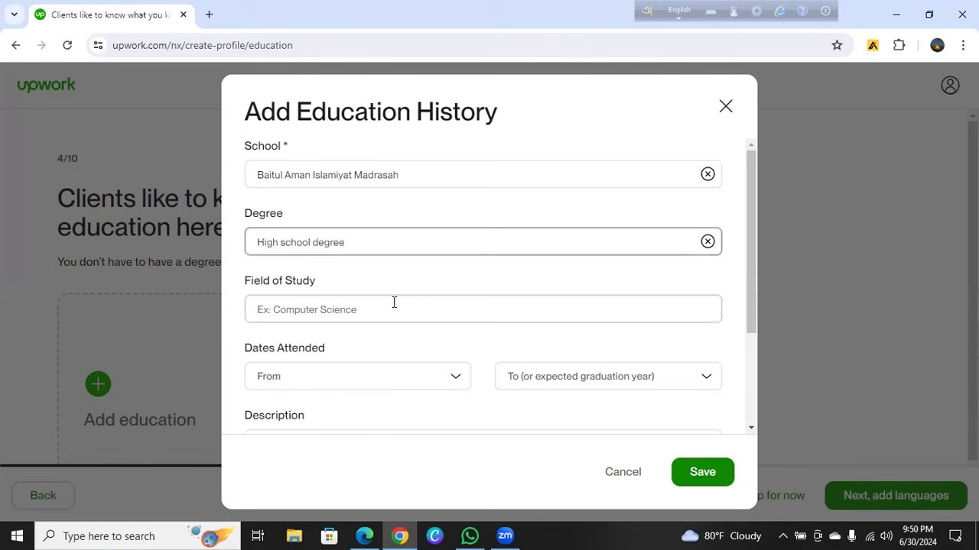
{"action": "left_click", "coordinate": [320, 300]}
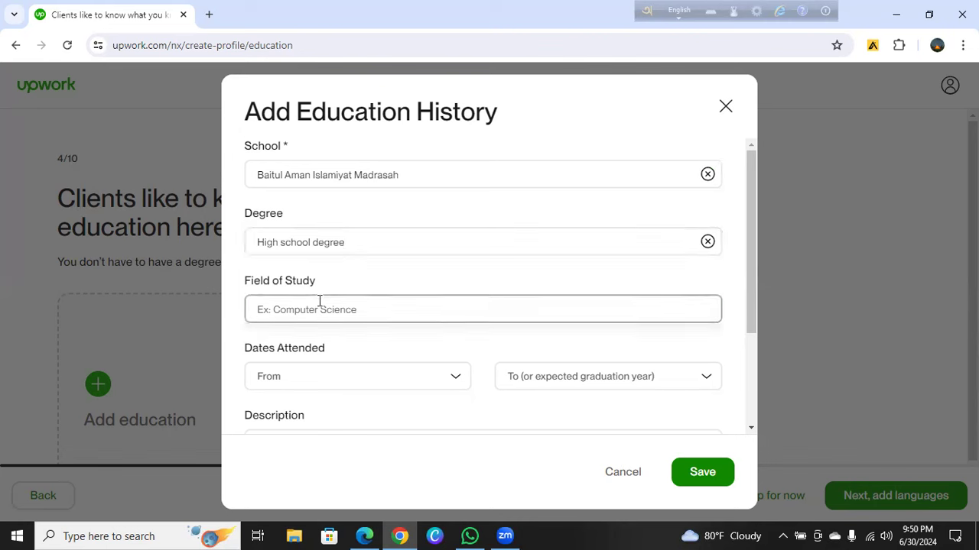
{"action": "type", "text": "B"}
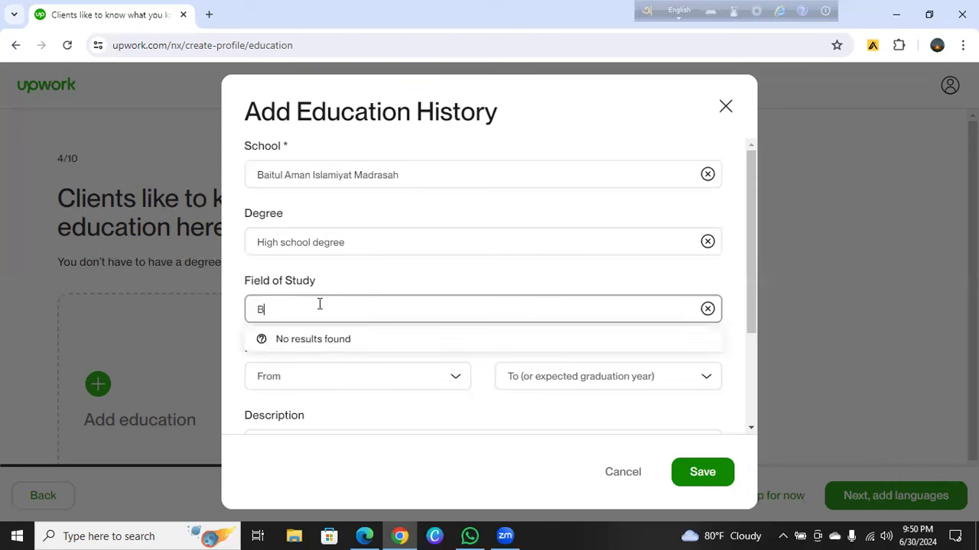
{"action": "type", "text": "usine"}
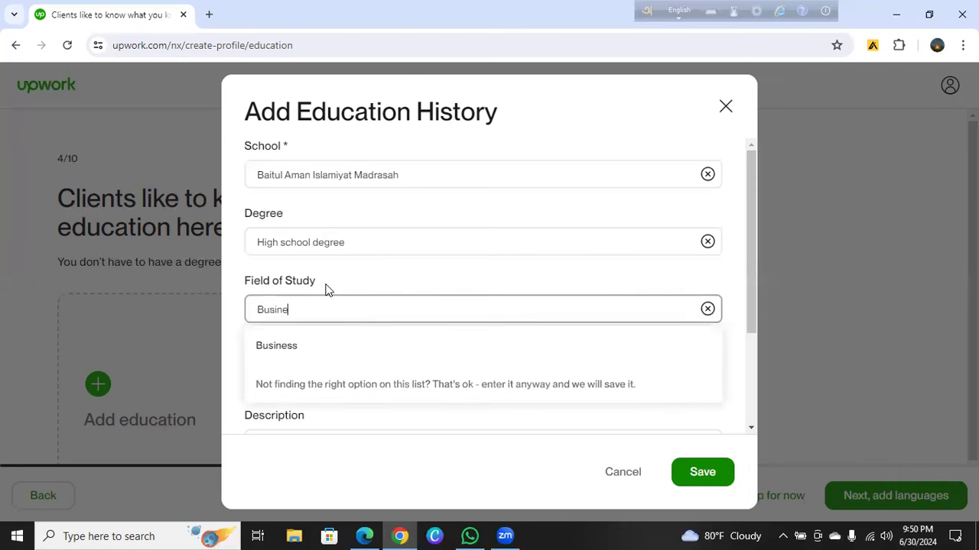
{"action": "type", "text": "ss"}
Confirm Business as the field of study and set the start year to 2018
{"action": "left_click", "coordinate": [276, 352]}
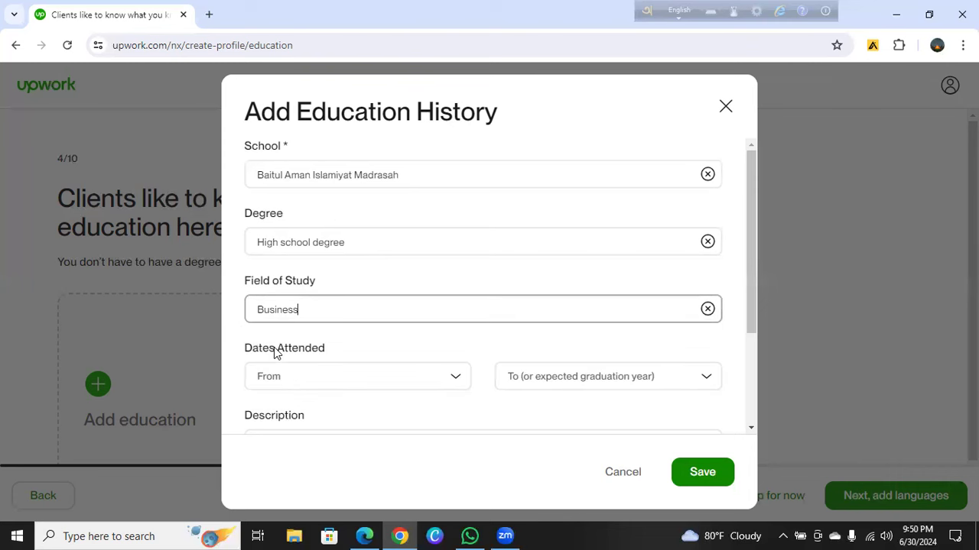
{"action": "left_click", "coordinate": [455, 383]}
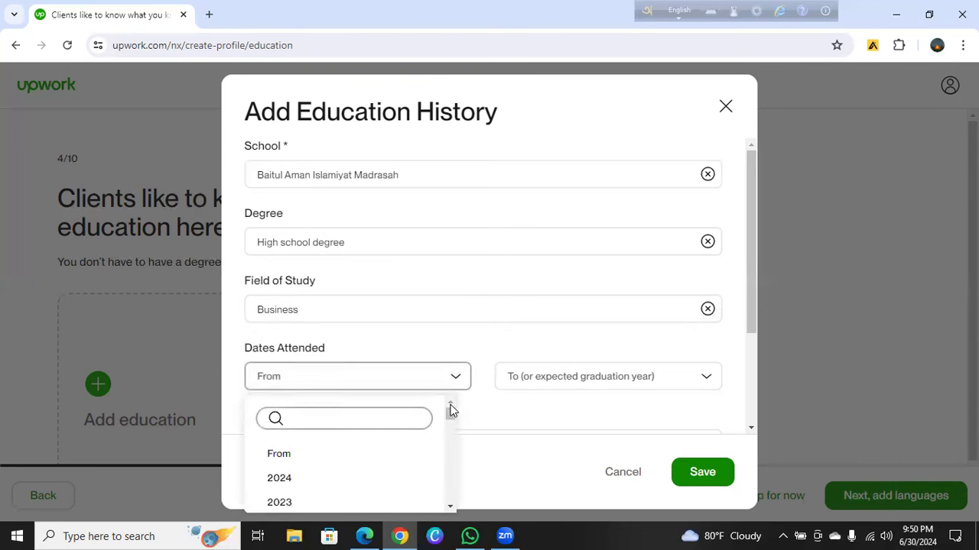
{"action": "left_click_drag", "start_coordinate": [448, 413], "coordinate": [449, 417]}
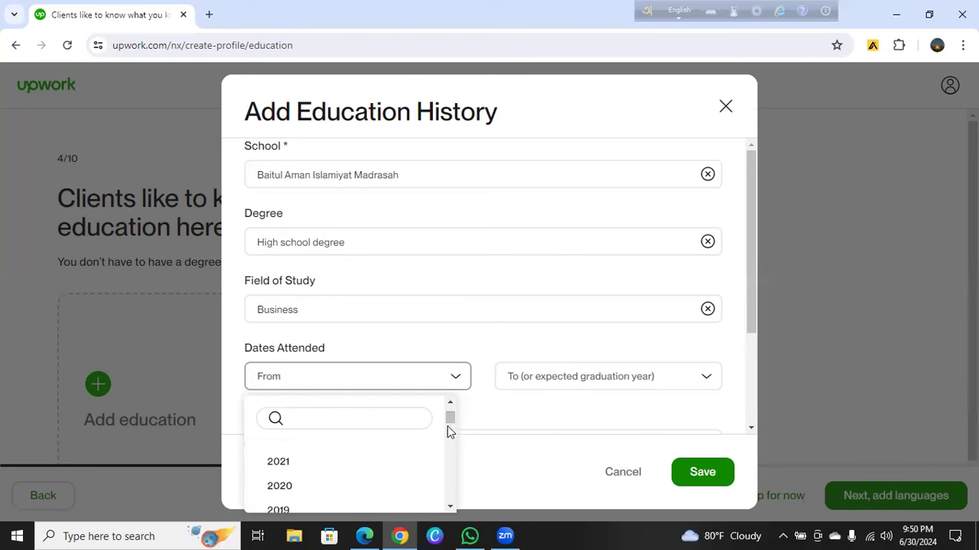
{"action": "scroll", "coordinate": [449, 432], "scroll_direction": "down", "scroll_amount": 1}
{"action": "left_click_drag", "start_coordinate": [450, 421], "coordinate": [449, 418]}
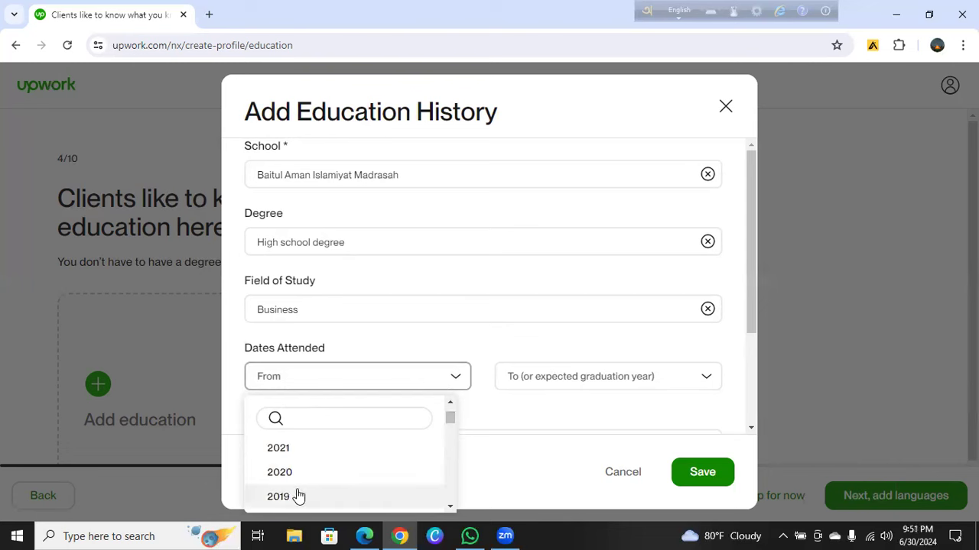
{"action": "left_click_drag", "start_coordinate": [452, 421], "coordinate": [451, 429]}
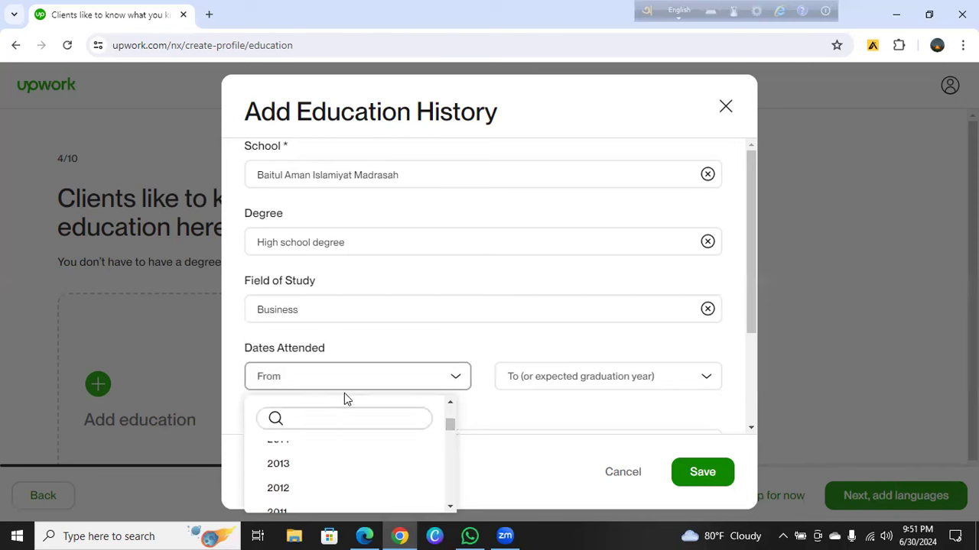
{"action": "left_click", "coordinate": [324, 418]}
{"action": "scroll", "coordinate": [313, 477], "scroll_direction": "up", "scroll_amount": 1}
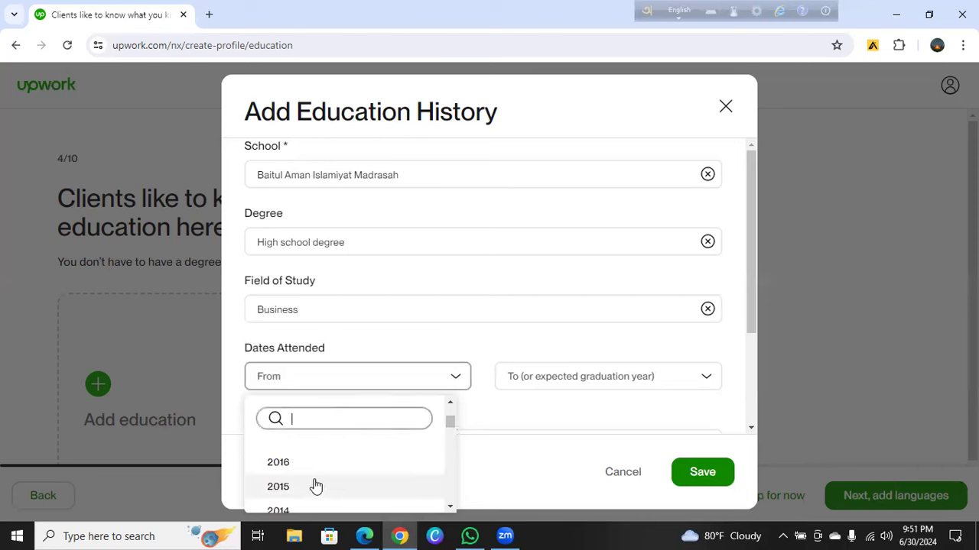
{"action": "type", "text": "20"}
{"action": "left_click", "coordinate": [302, 464]}
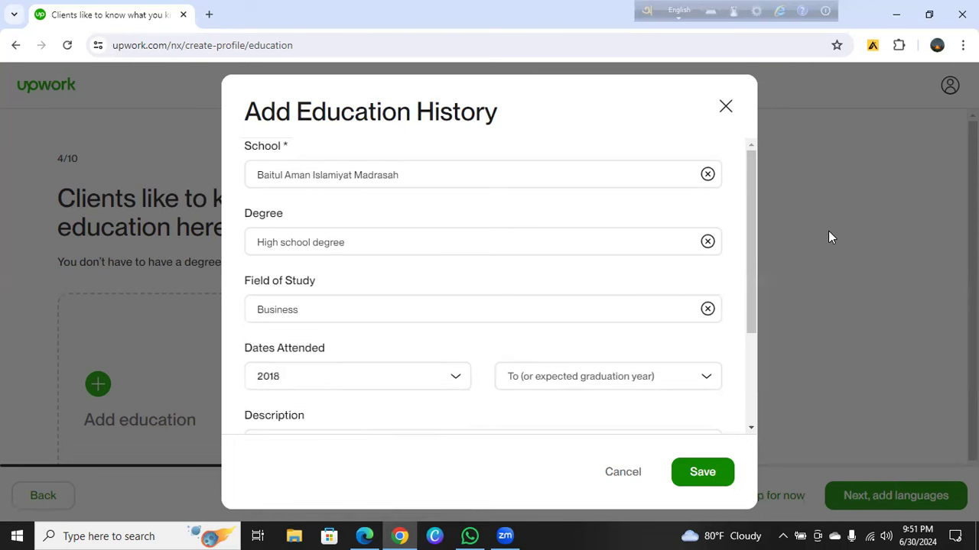
Set the end year to 2020 and save the Baitul Aman Islamiyat Madrasah entry
{"action": "left_click", "coordinate": [708, 378]}
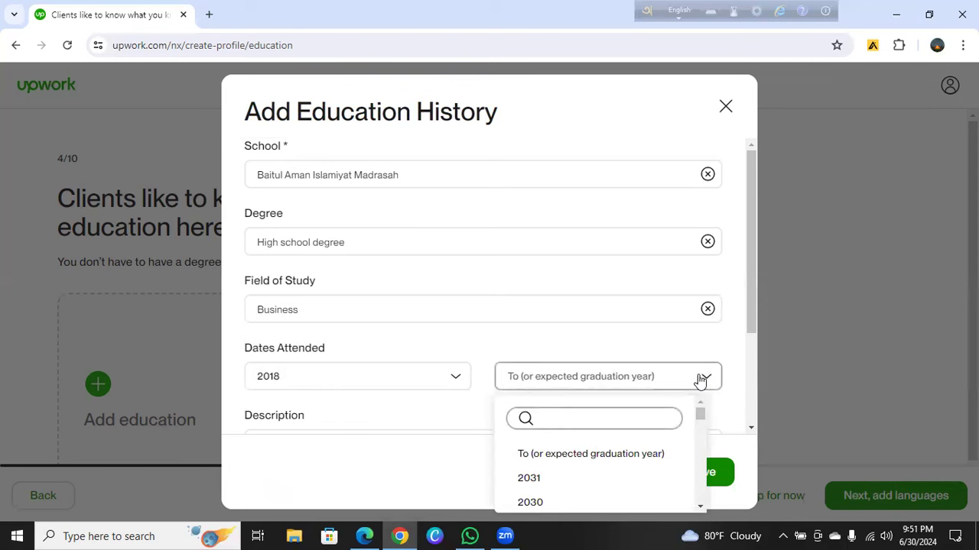
{"action": "type", "text": "2020"}
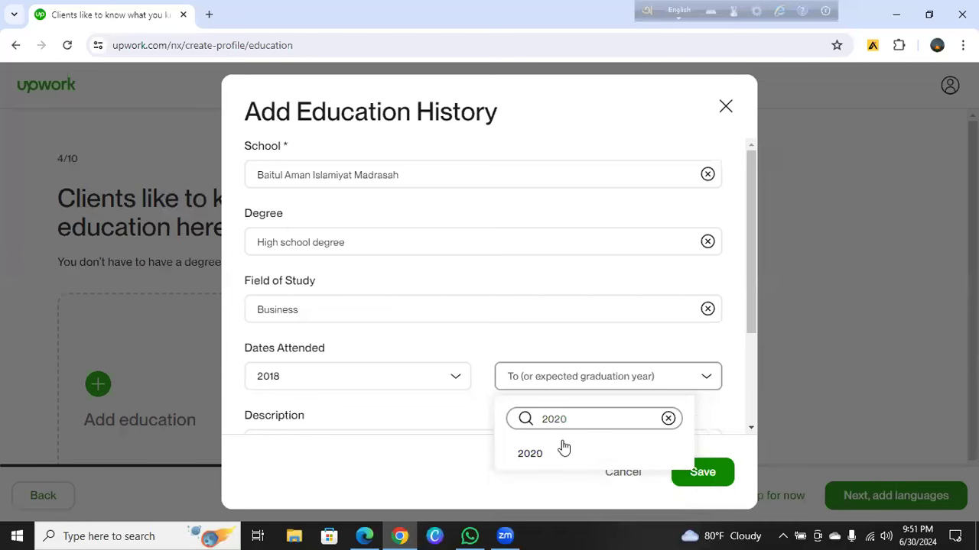
{"action": "left_click", "coordinate": [528, 454]}
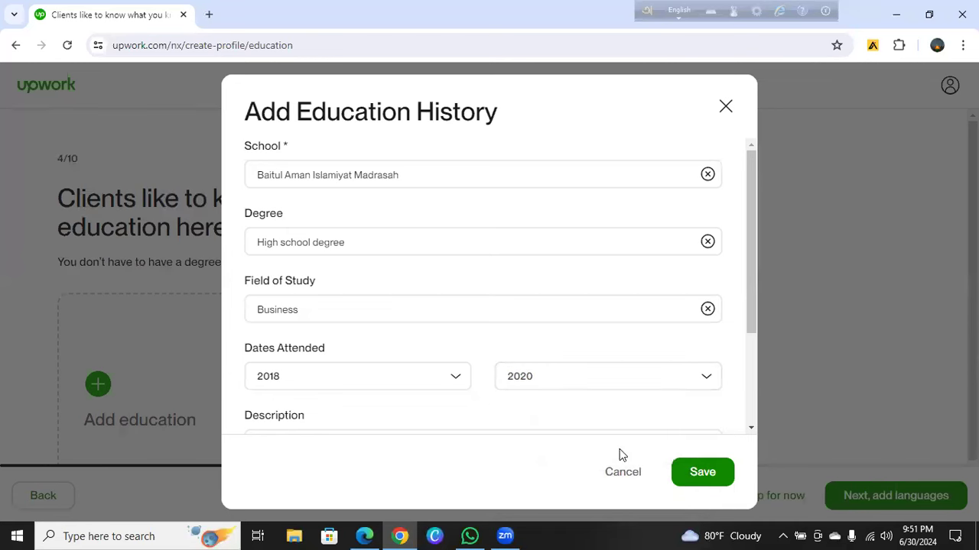
{"action": "left_click", "coordinate": [692, 478]}
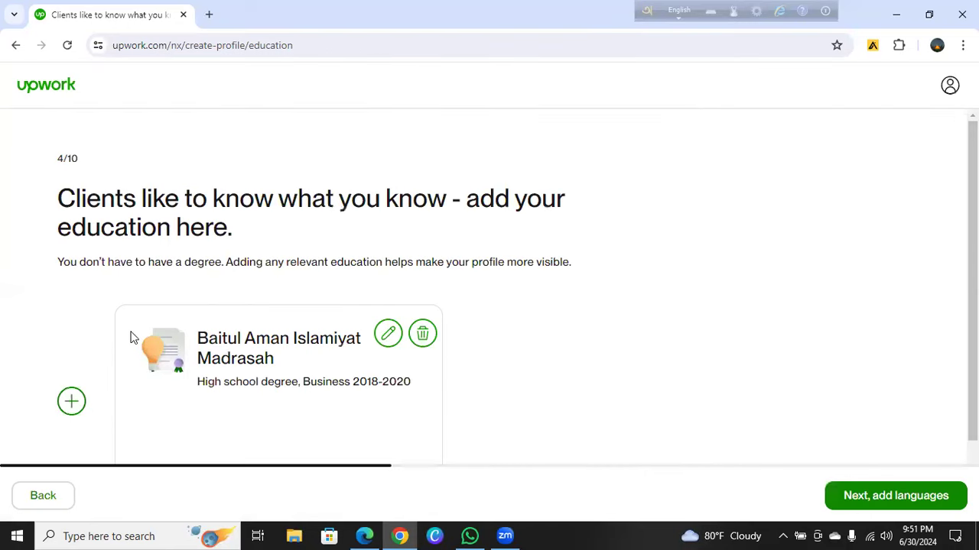
Start a new education entry and type 'Jamiya Hossania araviya mirpur 1 dhaka' as the school
{"action": "left_click", "coordinate": [70, 406]}
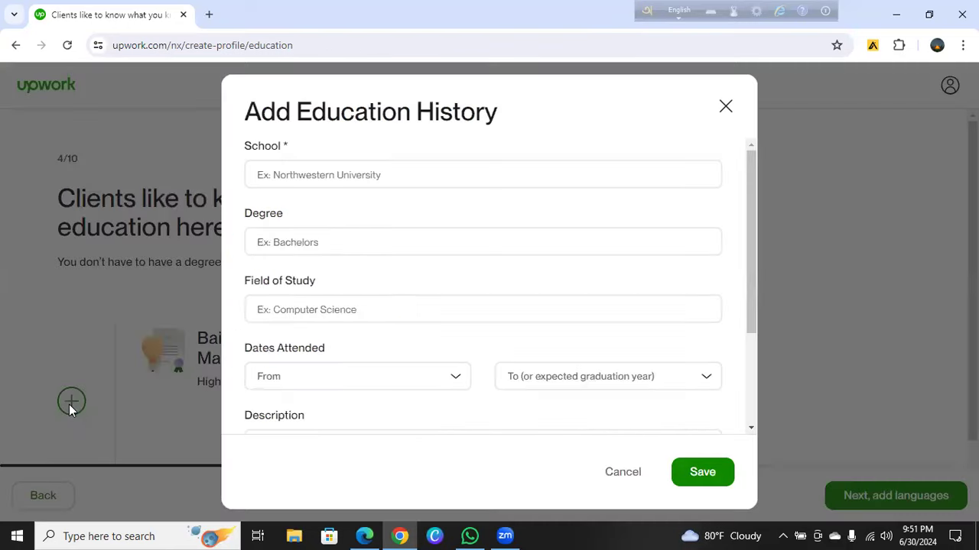
{"action": "left_click", "coordinate": [339, 182]}
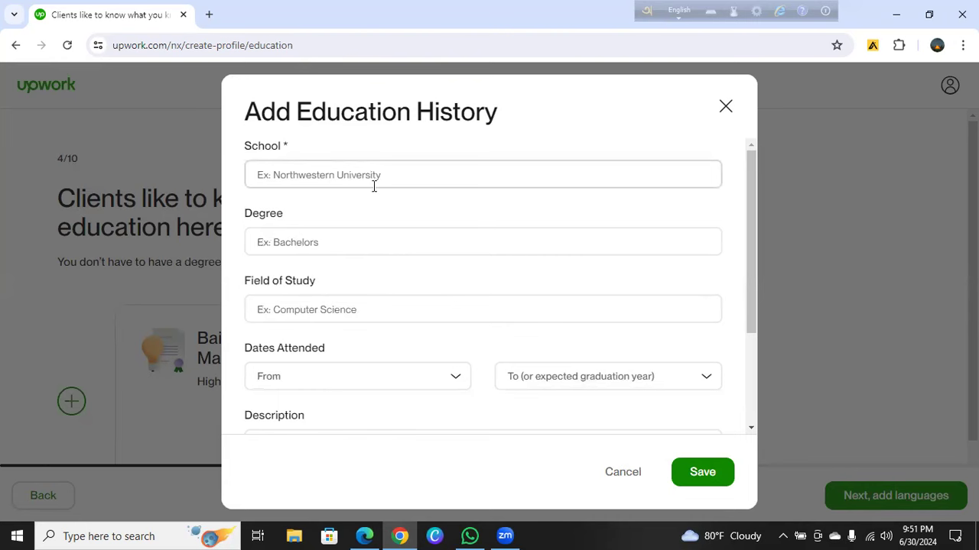
{"action": "left_click", "coordinate": [365, 171]}
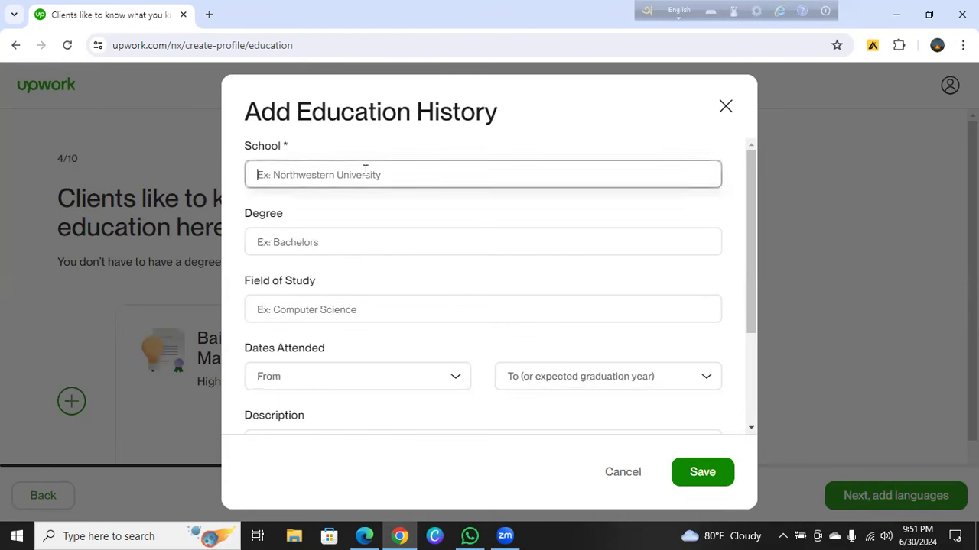
{"action": "type", "text": "Jamiya"}
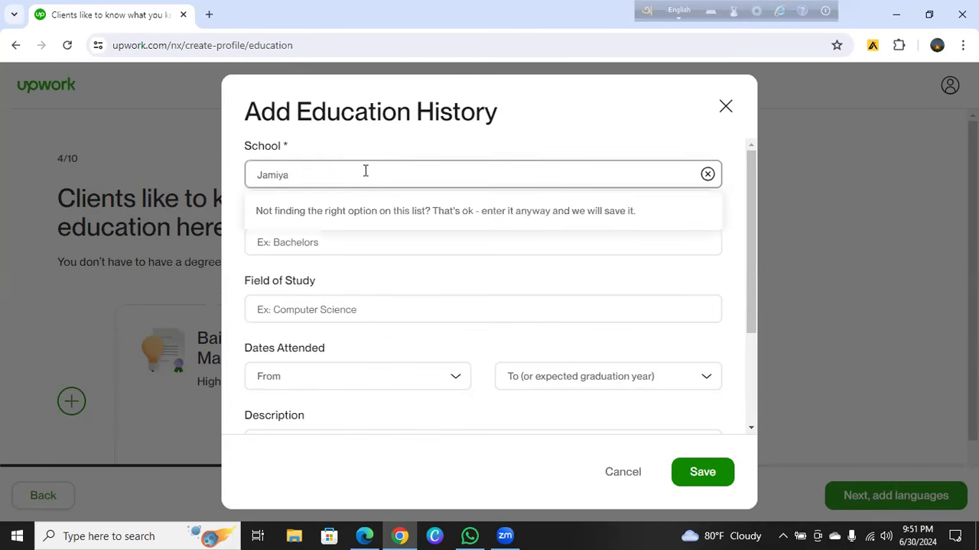
{"action": "type", "text": " HG"}
{"action": "key", "text": "BackSpace"}
{"action": "type", "text": "o"}
{"action": "key", "text": "BackSpace"}
{"action": "type", "text": "ossania araviya"}
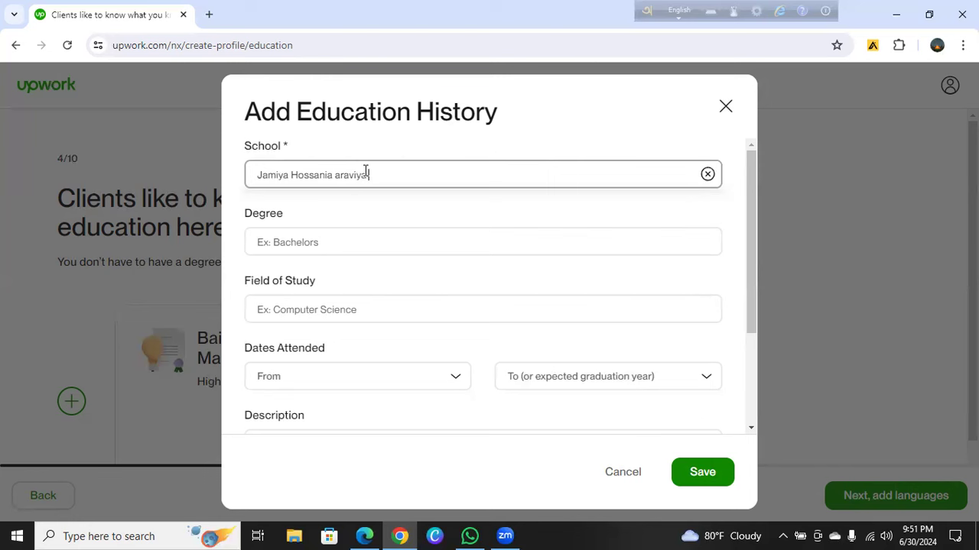
{"action": "type", "text": " mirpur 1 dhaka"}
Correct the school name to 'Jamiya Hossania Araviya Madrasah', replacing the location part
{"action": "left_click", "coordinate": [339, 174]}
{"action": "key", "text": "BackSpace"}
{"action": "type", "text": "A"}
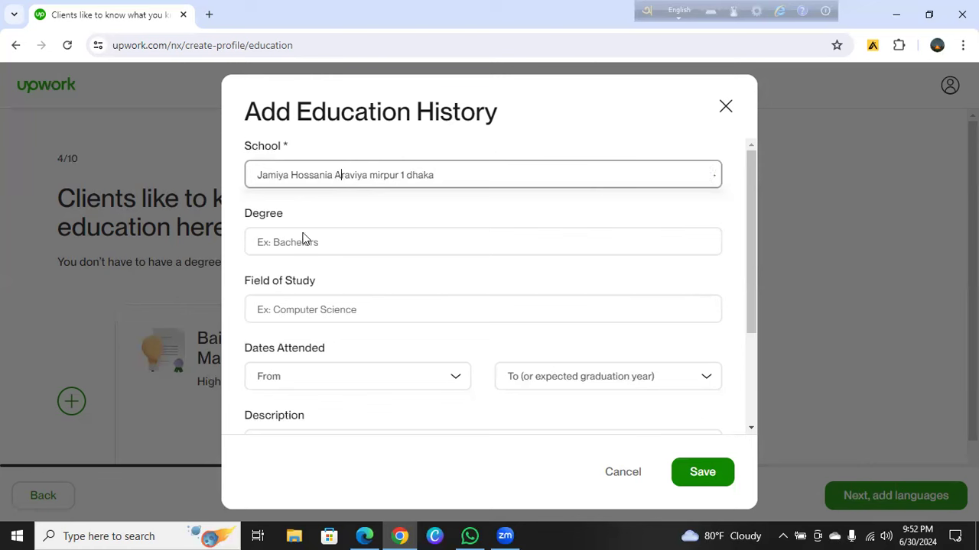
{"action": "left_click", "coordinate": [378, 175]}
{"action": "key", "text": "BackSpace"}
{"action": "type", "text": "M"}
{"action": "left_click", "coordinate": [413, 175]}
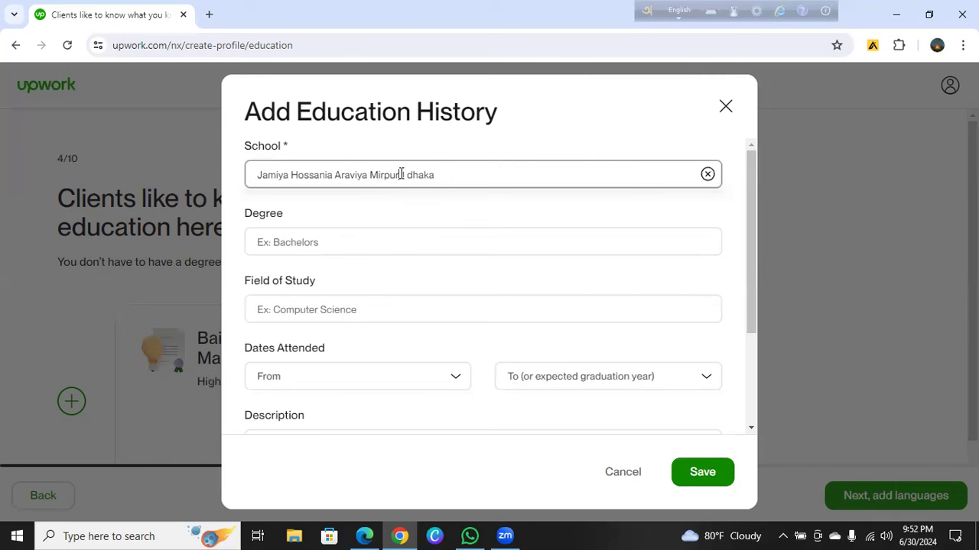
{"action": "left_click", "coordinate": [402, 175]}
{"action": "type", "text": "-1"}
{"action": "left_click", "coordinate": [437, 175]}
{"action": "key", "text": "BackSpace"}
{"action": "key", "text": "BackSpace"}
{"action": "key", "text": "BackSpace"}
{"action": "key", "text": "BackSpace"}
{"action": "key", "text": "BackSpace"}
{"action": "key", "text": "BackSpace"}
{"action": "key", "text": "BackSpace"}
{"action": "key", "text": "BackSpace"}
{"action": "key", "text": "BackSpace"}
{"action": "key", "text": "BackSpace"}
{"action": "key", "text": "BackSpace"}
{"action": "key", "text": "BackSpace"}
{"action": "key", "text": "BackSpace"}
{"action": "key", "text": "BackSpace"}
{"action": "key", "text": "BackSpace"}
{"action": "type", "text": "Madrasah"}
{"action": "left_click", "coordinate": [369, 243]}
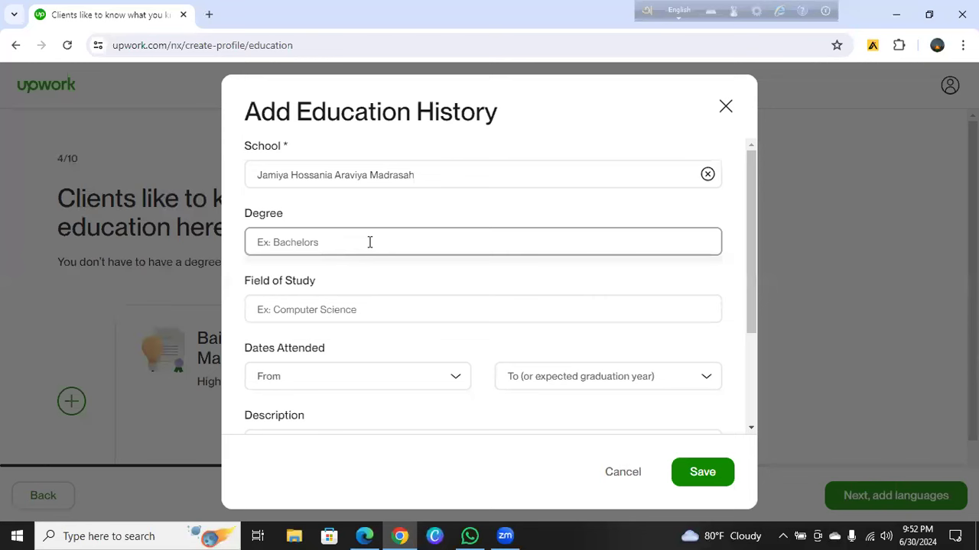
Set the second entry's degree to 'High school degree'
{"action": "type", "text": "h"}
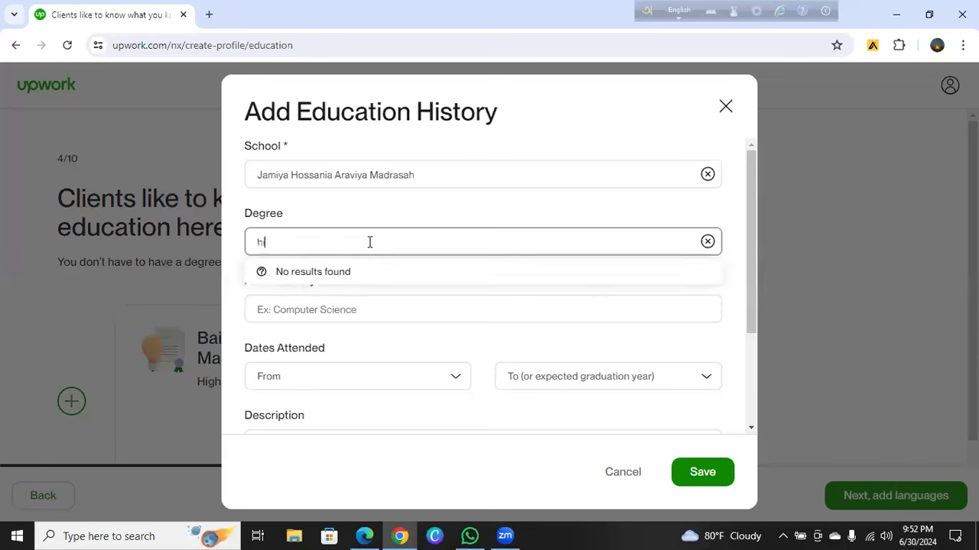
{"action": "type", "text": "ig"}
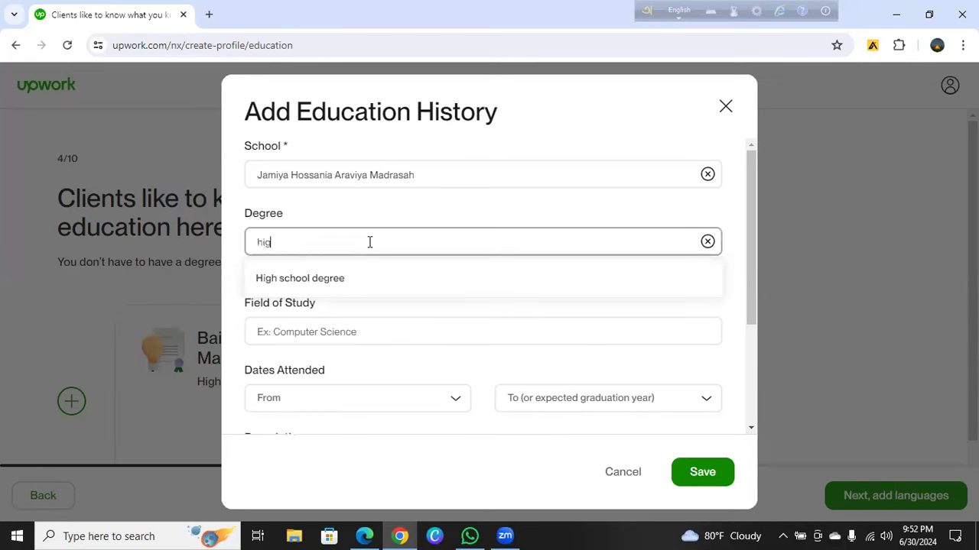
{"action": "key", "text": "BackSpace"}
{"action": "type", "text": "hg"}
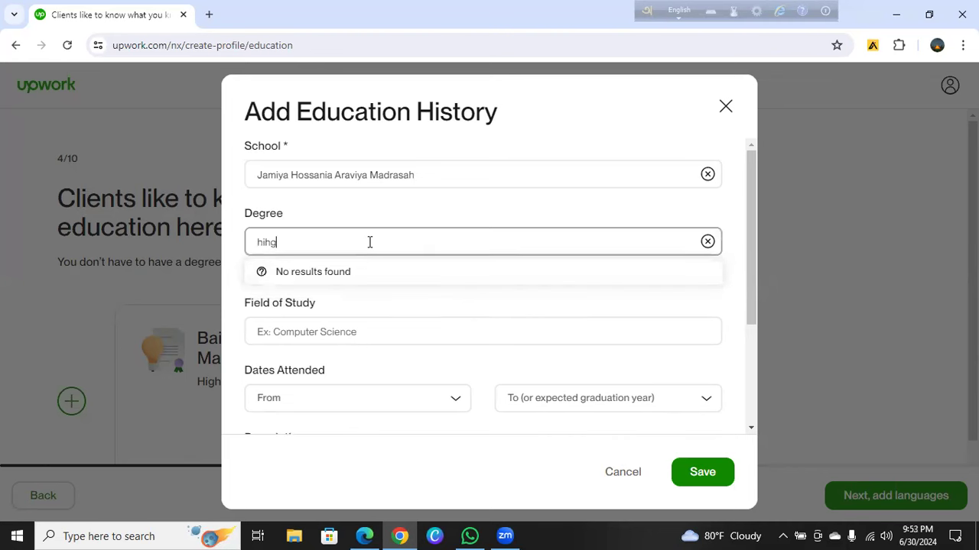
{"action": "key", "text": "BackSpace"}
{"action": "key", "text": "BackSpace"}
{"action": "type", "text": "gh"}
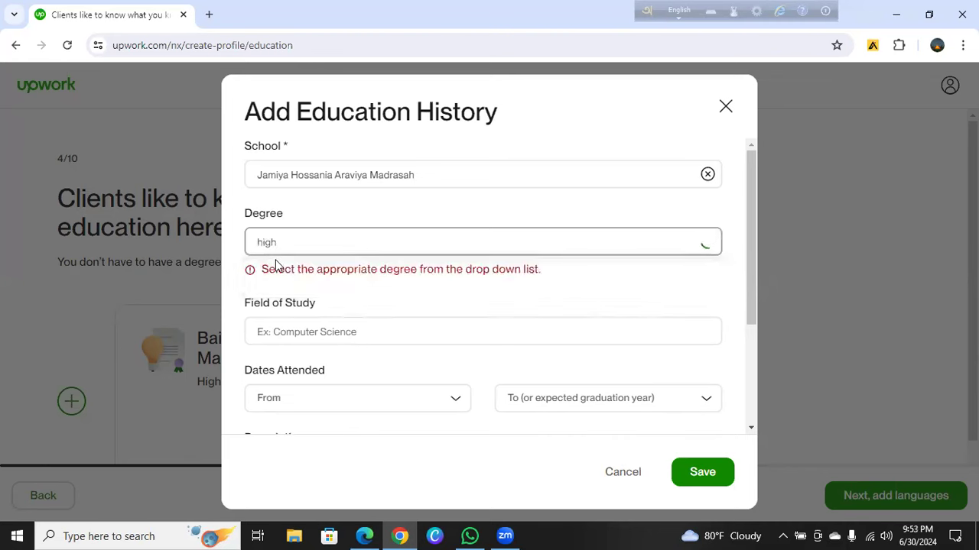
{"action": "left_click", "coordinate": [277, 278]}
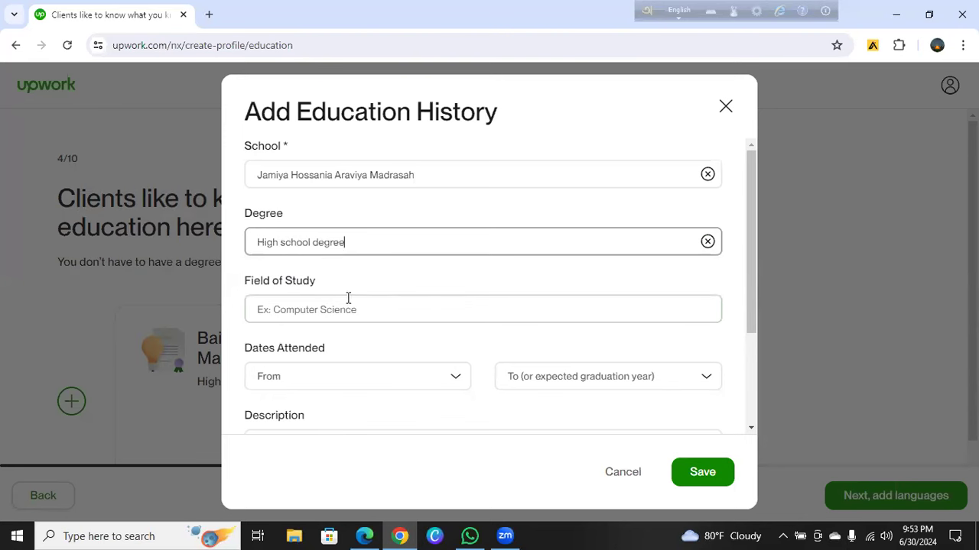
Choose 'Business' as the field of study
{"action": "left_click", "coordinate": [306, 305]}
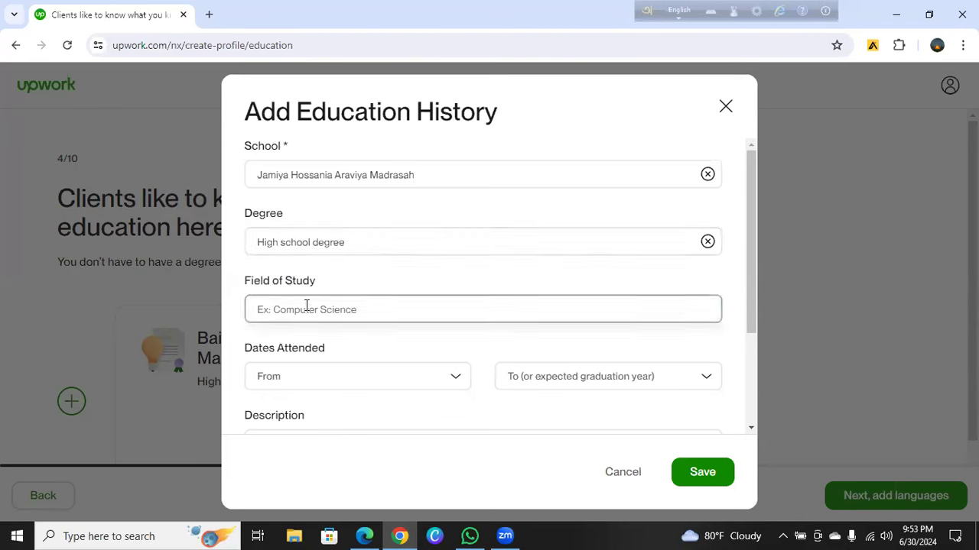
{"action": "type", "text": "Busi"}
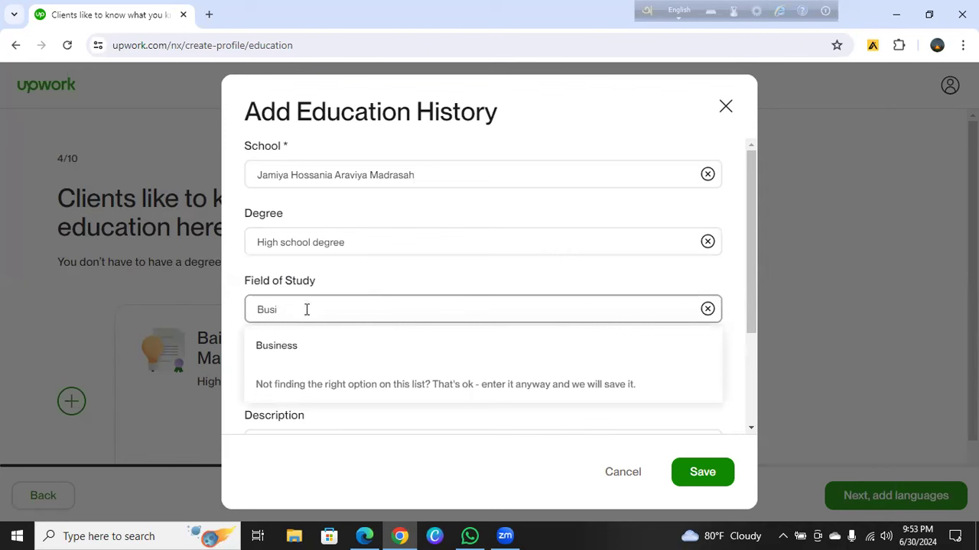
{"action": "left_click", "coordinate": [261, 345]}
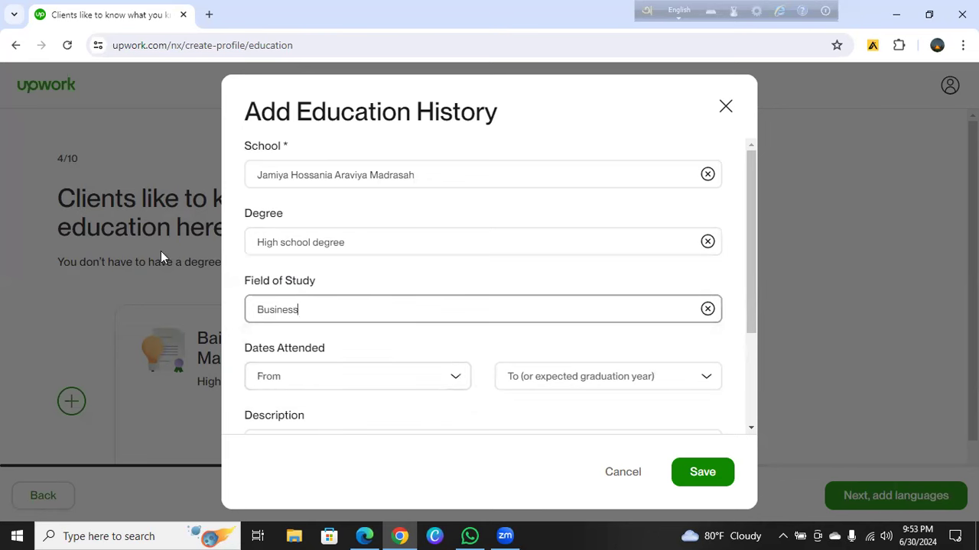
{"action": "left_click", "coordinate": [453, 382]}
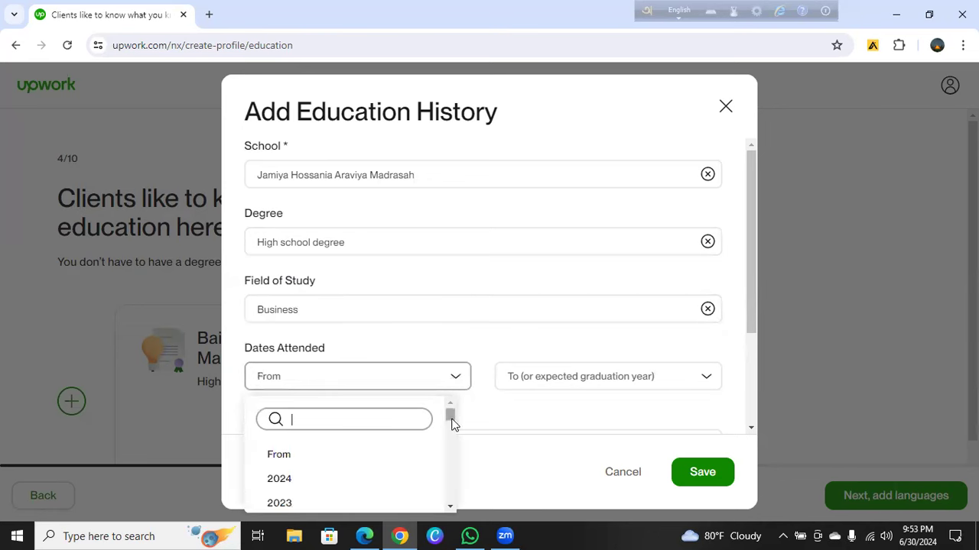
Set dates attended to 2020–2022 and save the Jamiya Hossania Araviya Madrasah entry
{"action": "left_click_drag", "start_coordinate": [449, 417], "coordinate": [450, 422]}
{"action": "left_click", "coordinate": [375, 417]}
{"action": "type", "text": "2020"}
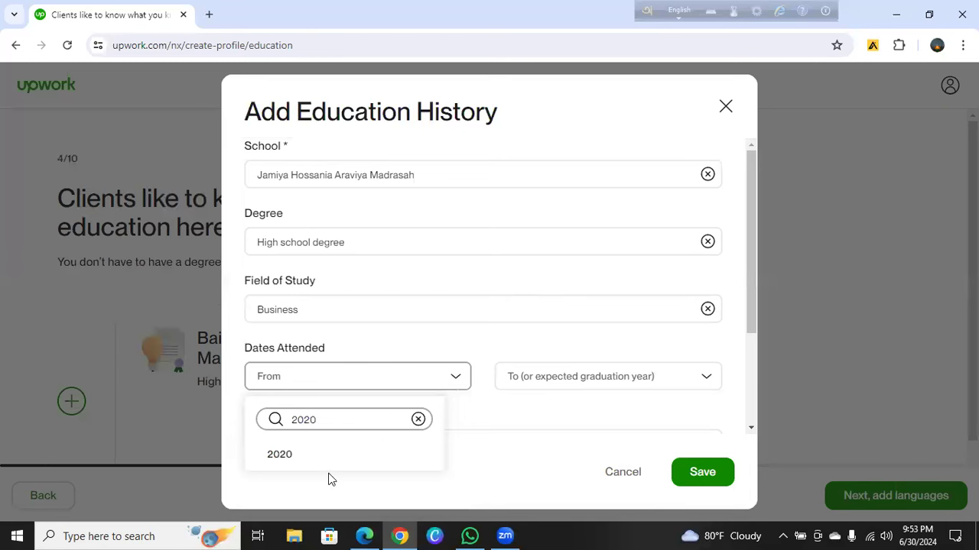
{"action": "left_click", "coordinate": [283, 456]}
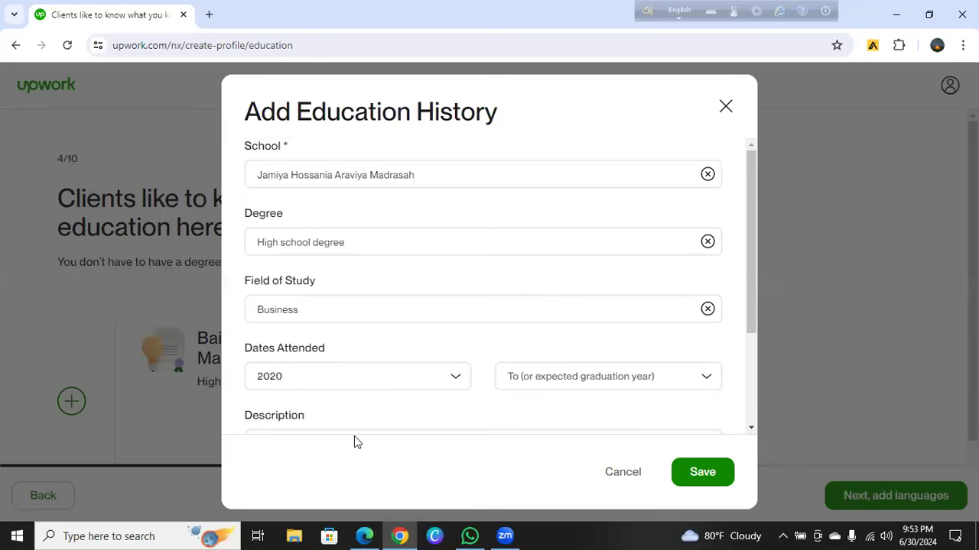
{"action": "left_click", "coordinate": [575, 379]}
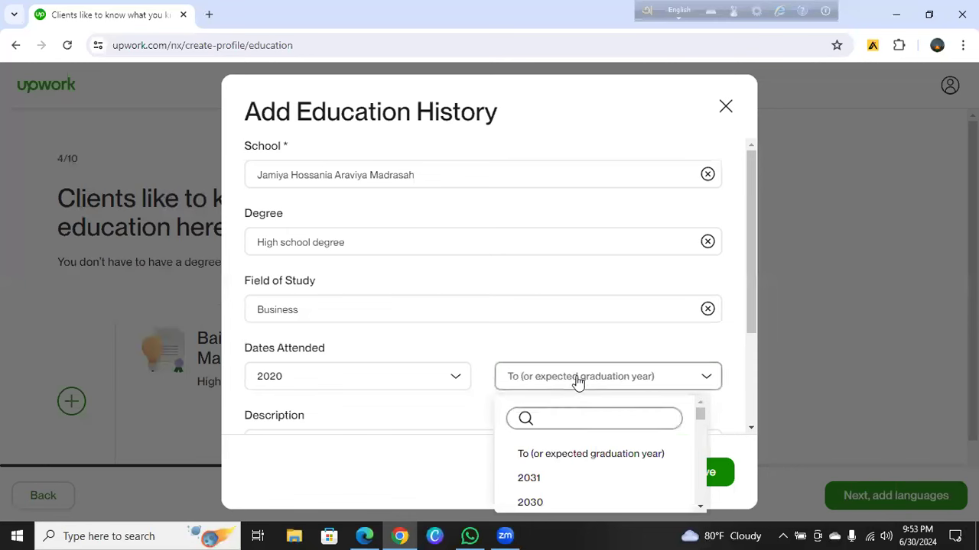
{"action": "type", "text": "2022"}
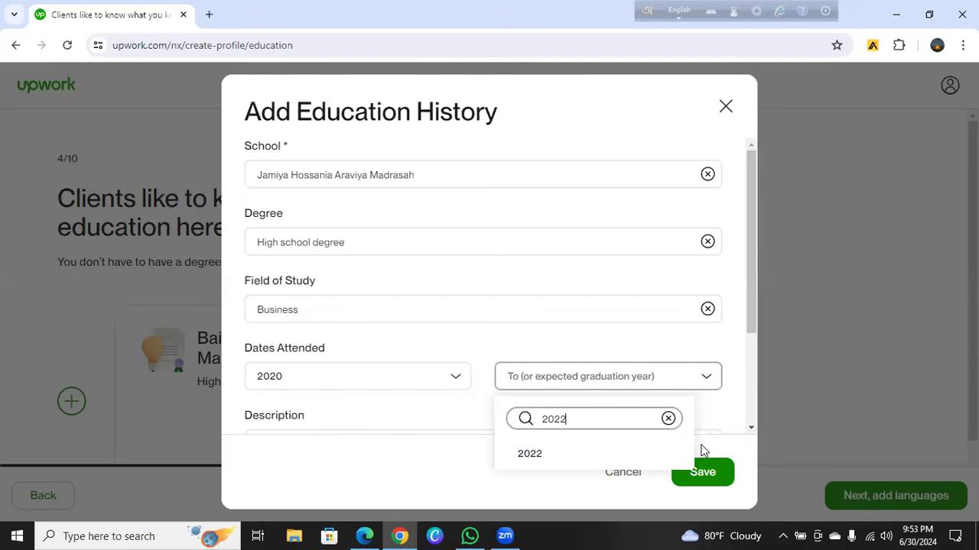
{"action": "left_click", "coordinate": [535, 451]}
{"action": "left_click", "coordinate": [694, 475]}
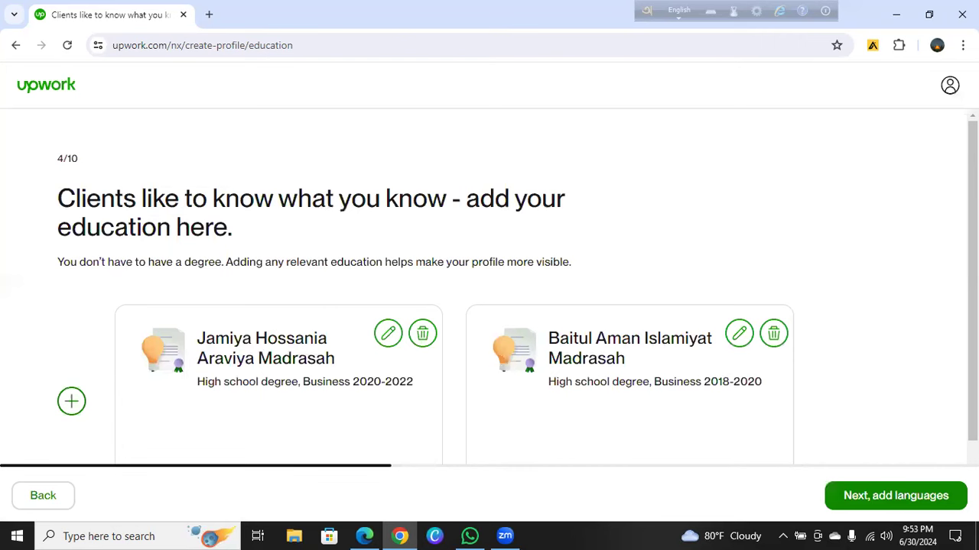
Close an unneeded empty education form and continue to the languages step
{"action": "scroll", "coordinate": [489, 306], "scroll_direction": "down", "scroll_amount": 1}
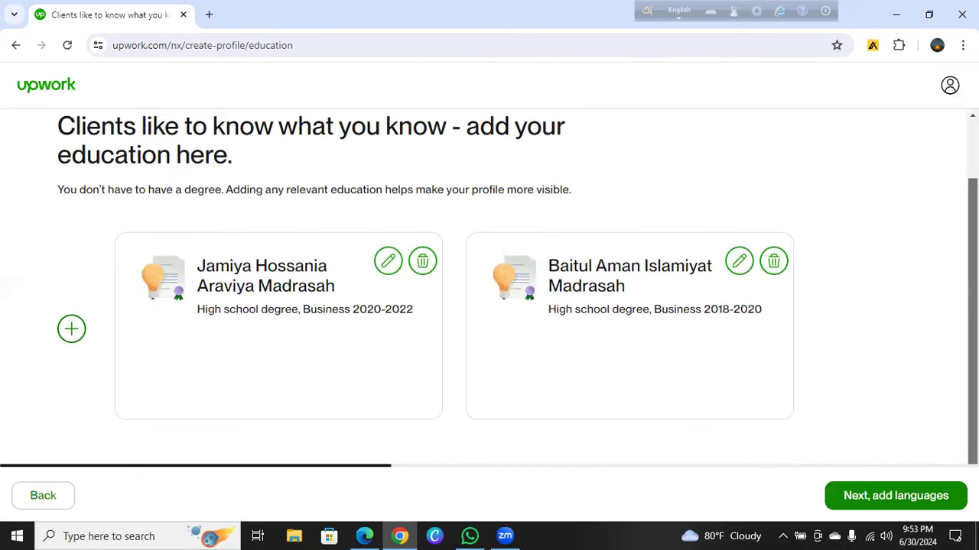
{"action": "left_click", "coordinate": [71, 330]}
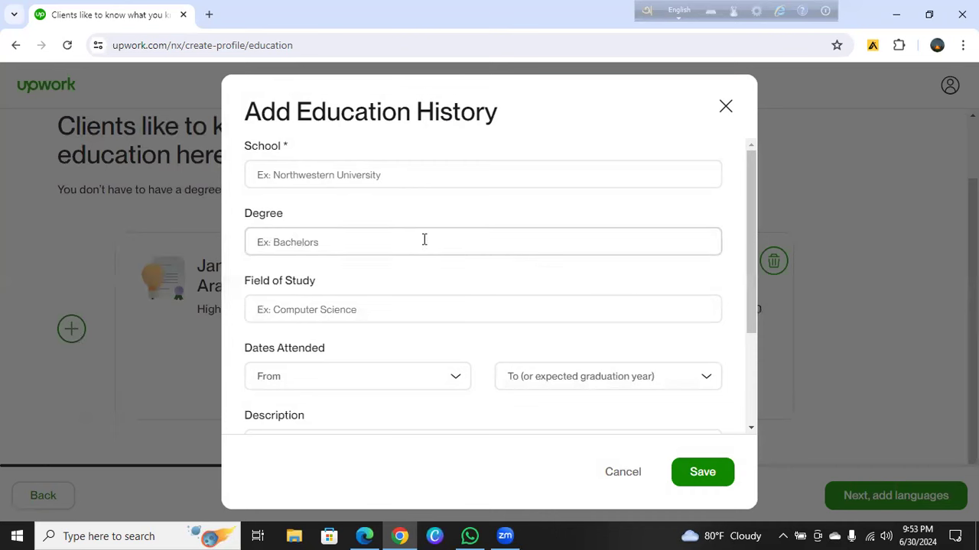
{"action": "left_click", "coordinate": [726, 111]}
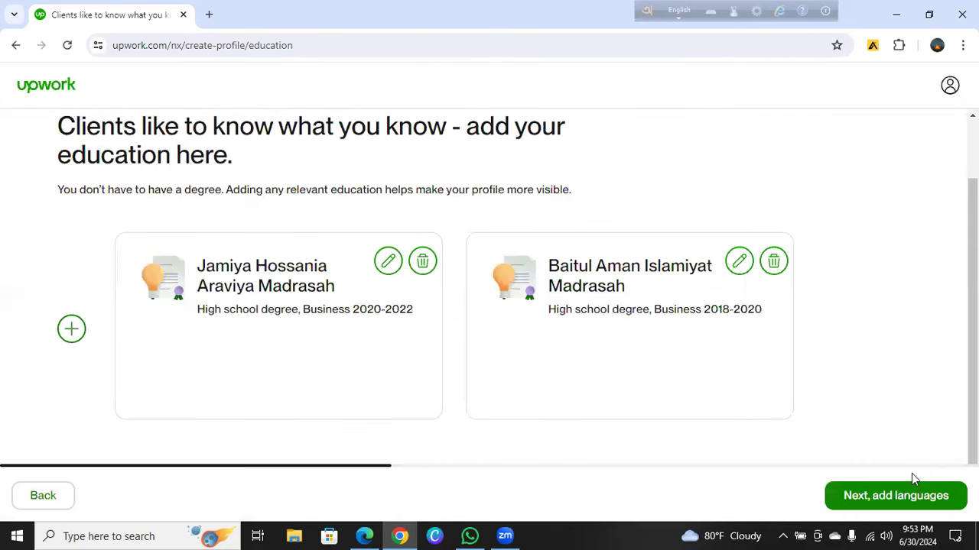
{"action": "left_click", "coordinate": [890, 501]}
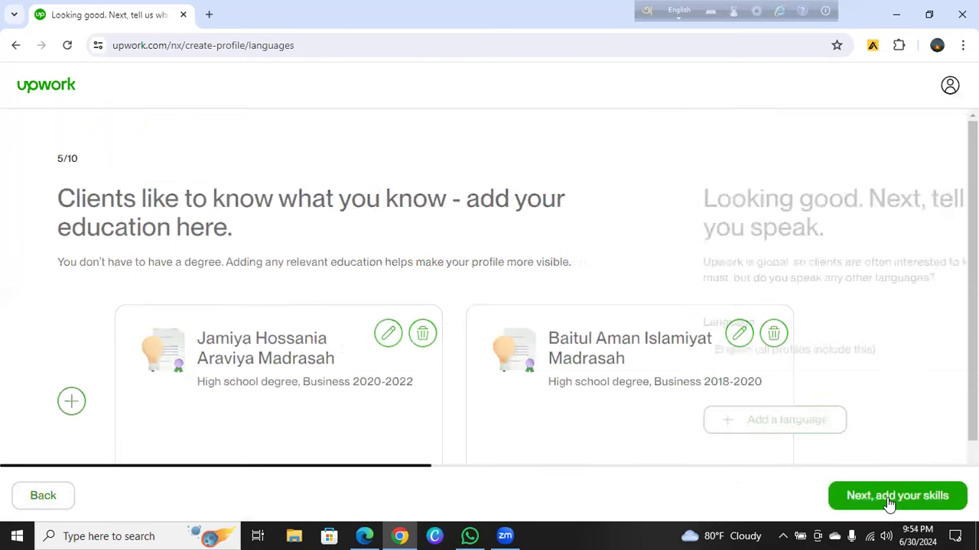
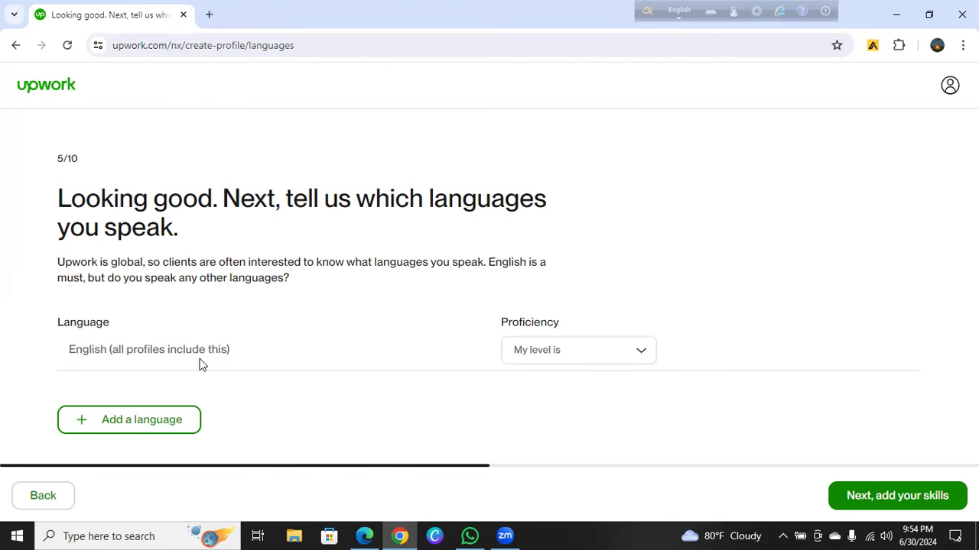
Set English proficiency to Fluent and add Bengali as a second language
{"action": "left_click", "coordinate": [586, 357]}
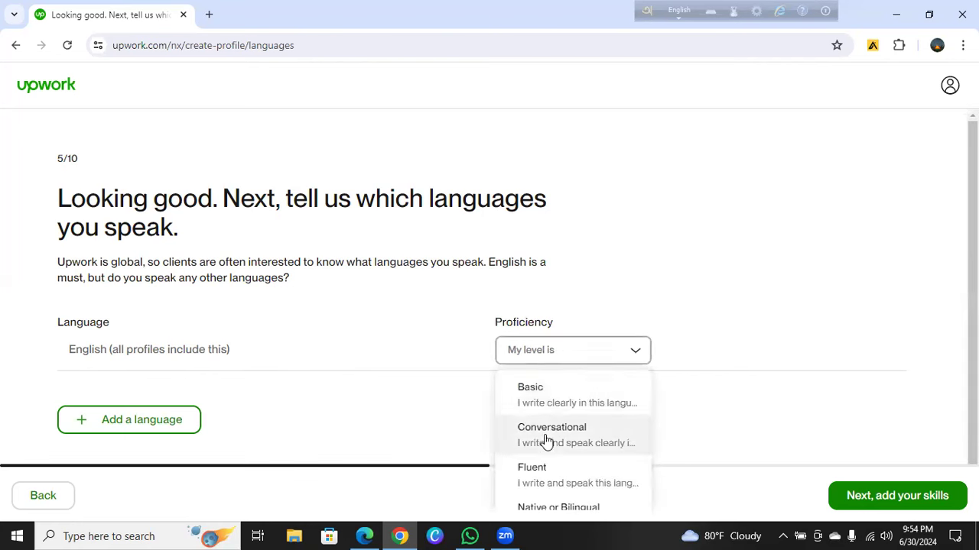
{"action": "left_click", "coordinate": [540, 480]}
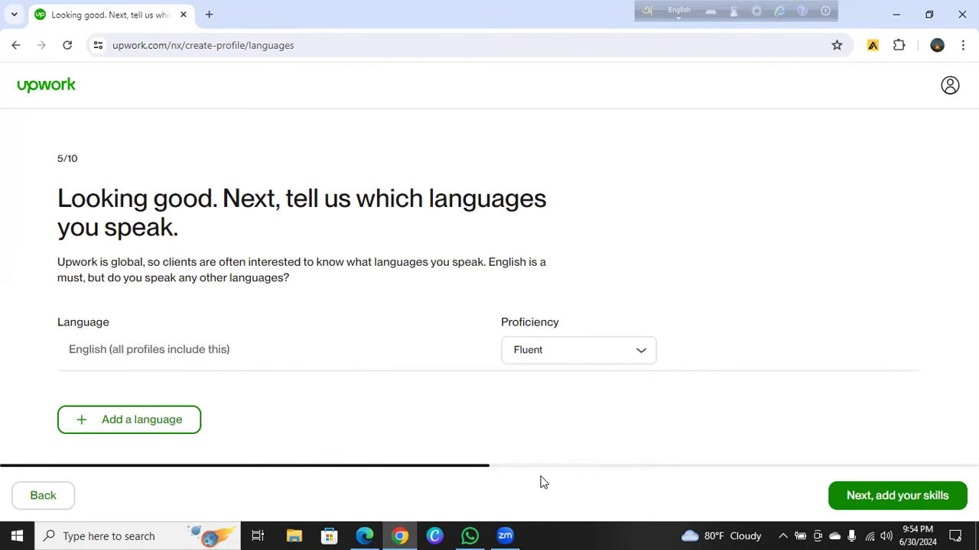
{"action": "left_click", "coordinate": [130, 417]}
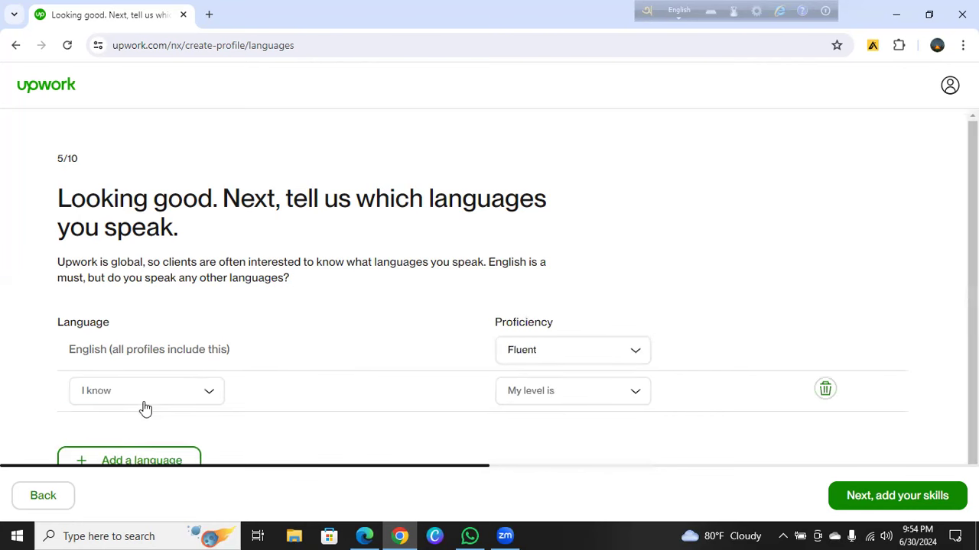
{"action": "left_click", "coordinate": [149, 402]}
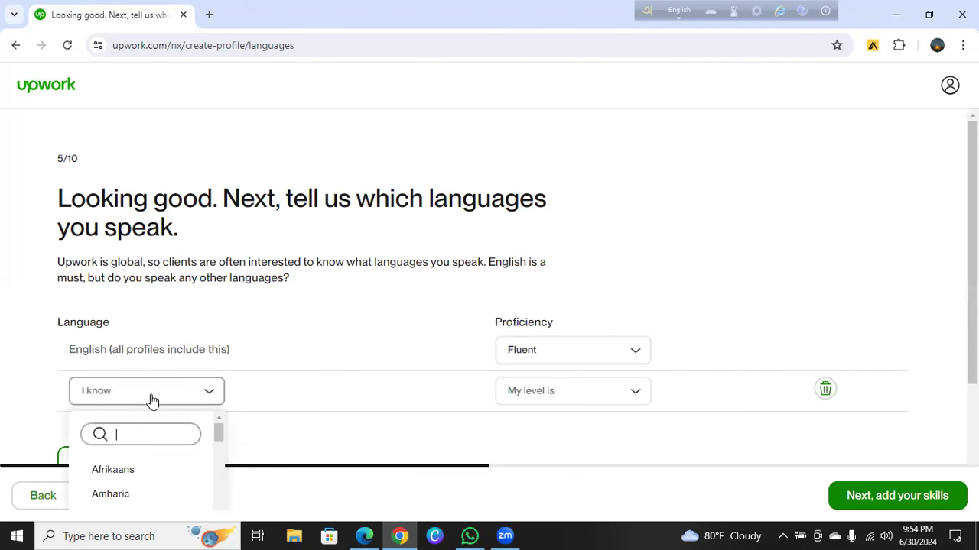
{"action": "type", "text": "be"}
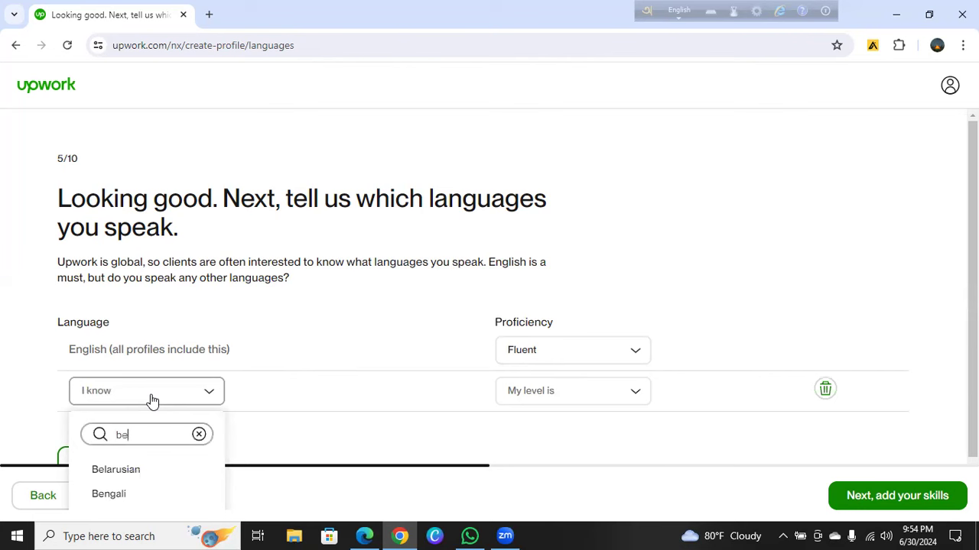
{"action": "left_click", "coordinate": [97, 496]}
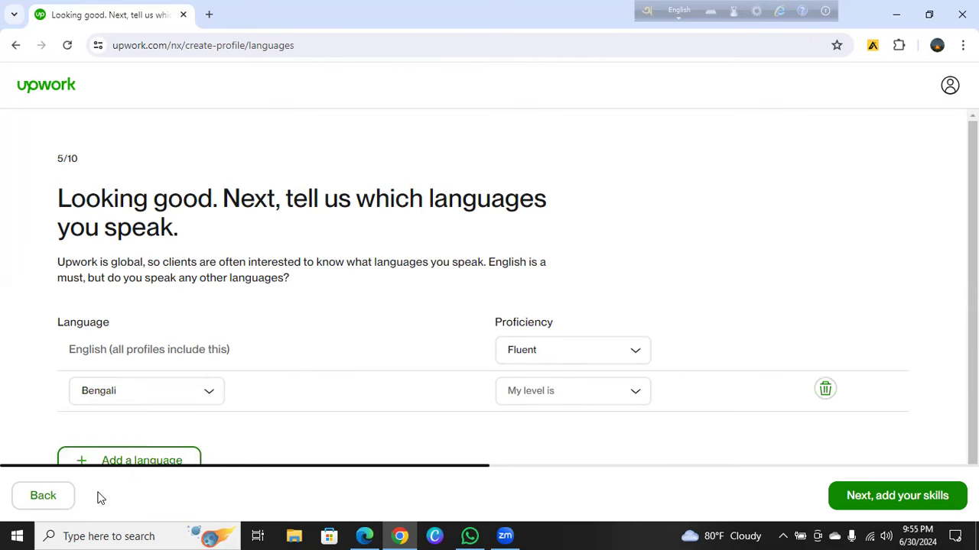
Set Bengali to Native or Bilingual and add a third language row
{"action": "left_click", "coordinate": [595, 395]}
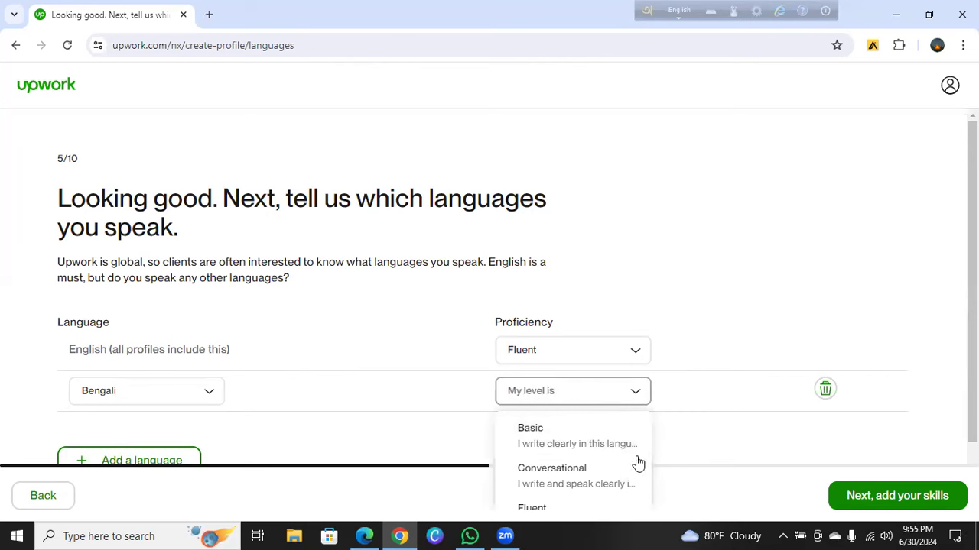
{"action": "left_click_drag", "start_coordinate": [973, 417], "coordinate": [973, 443]}
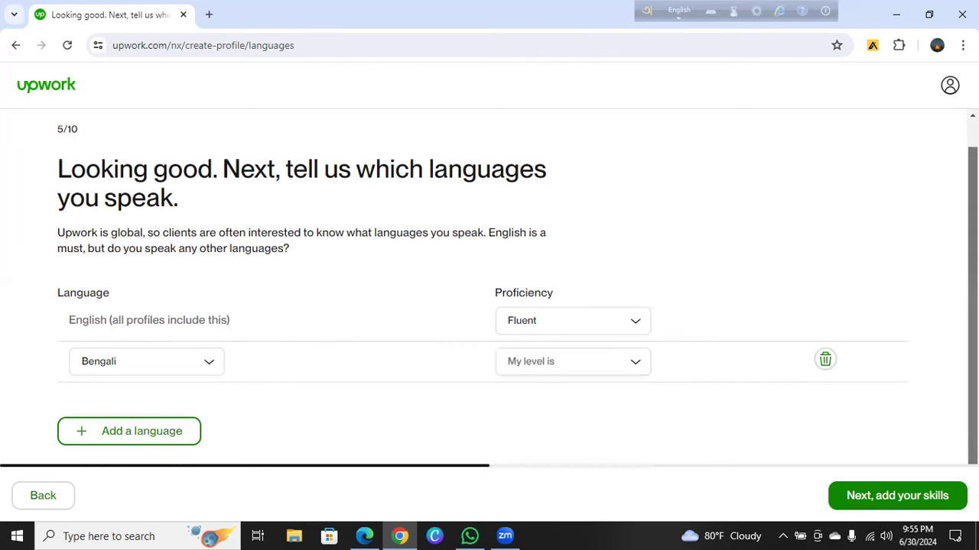
{"action": "left_click", "coordinate": [632, 367]}
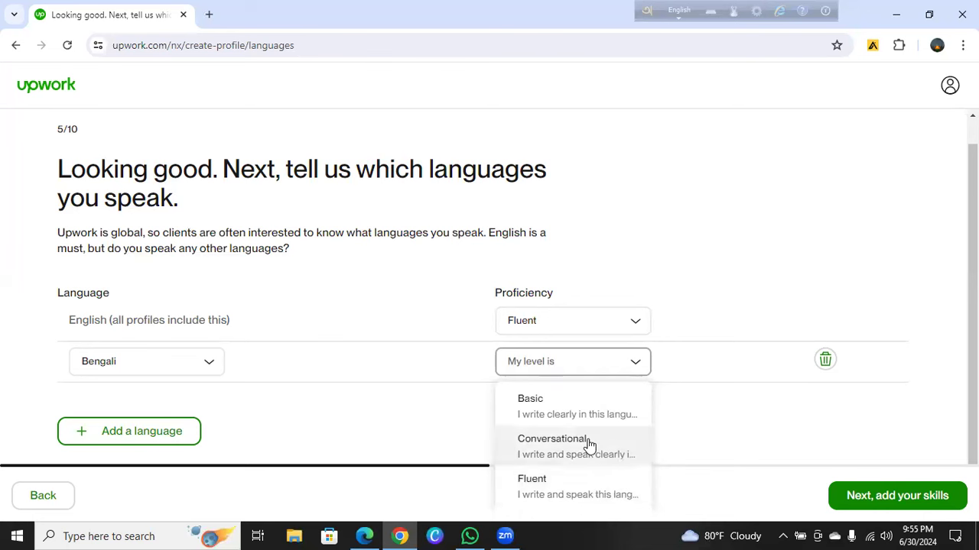
{"action": "scroll", "coordinate": [581, 474], "scroll_direction": "down", "scroll_amount": 1}
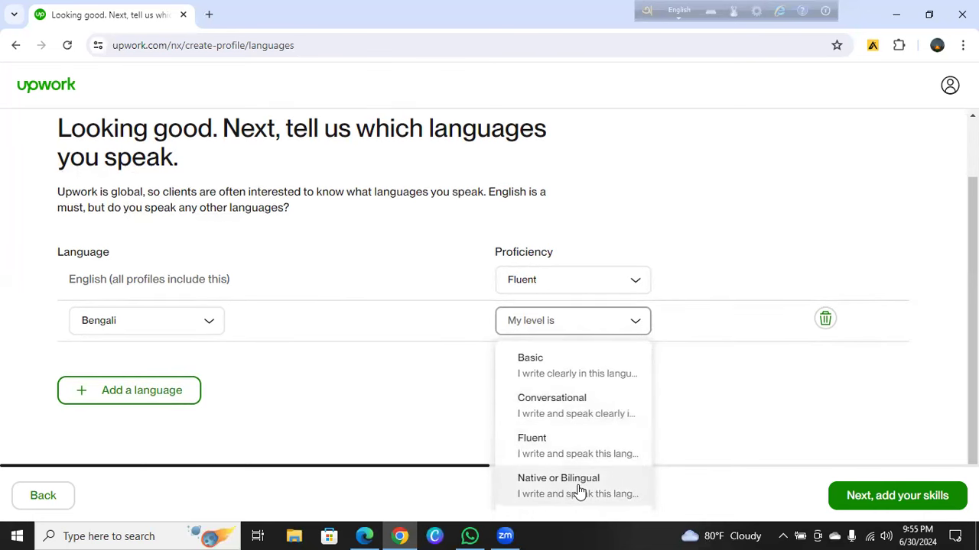
{"action": "left_click", "coordinate": [579, 489]}
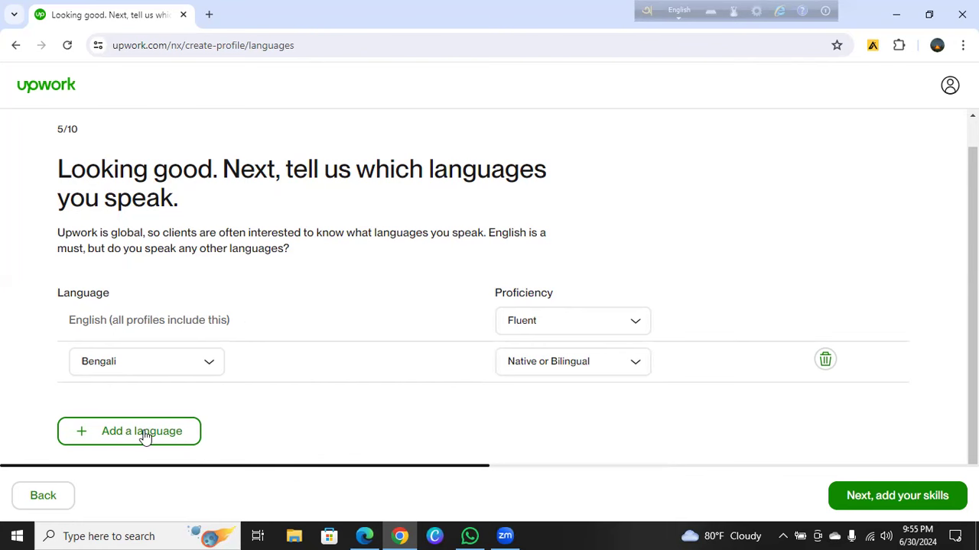
{"action": "left_click", "coordinate": [102, 431]}
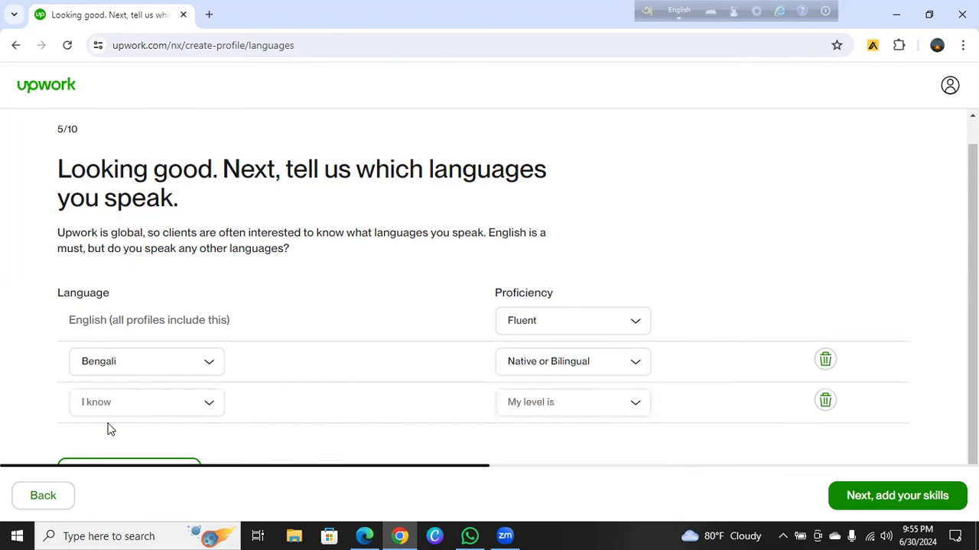
Add Urdu as the third language at Conversational level
{"action": "left_click", "coordinate": [114, 410]}
{"action": "type", "text": "ur"}
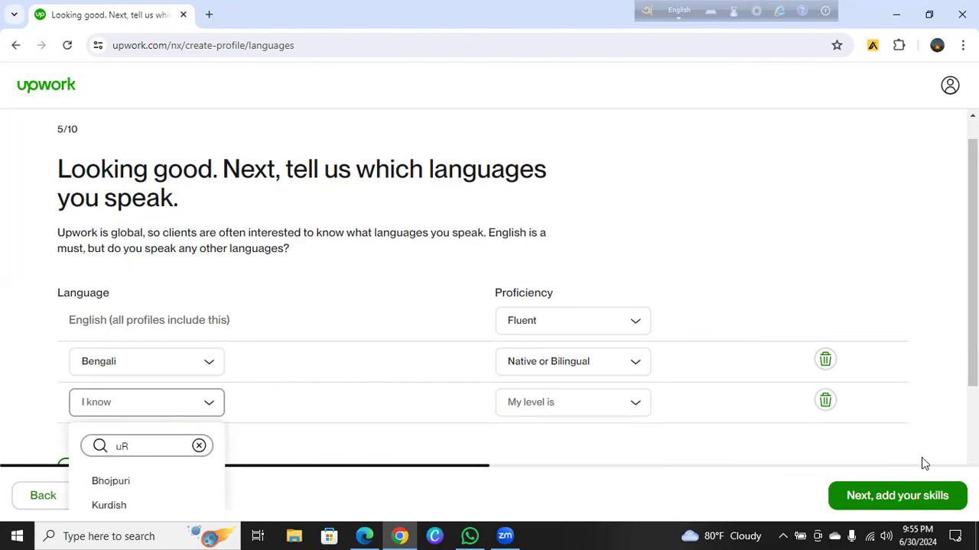
{"action": "type", "text": "DU"}
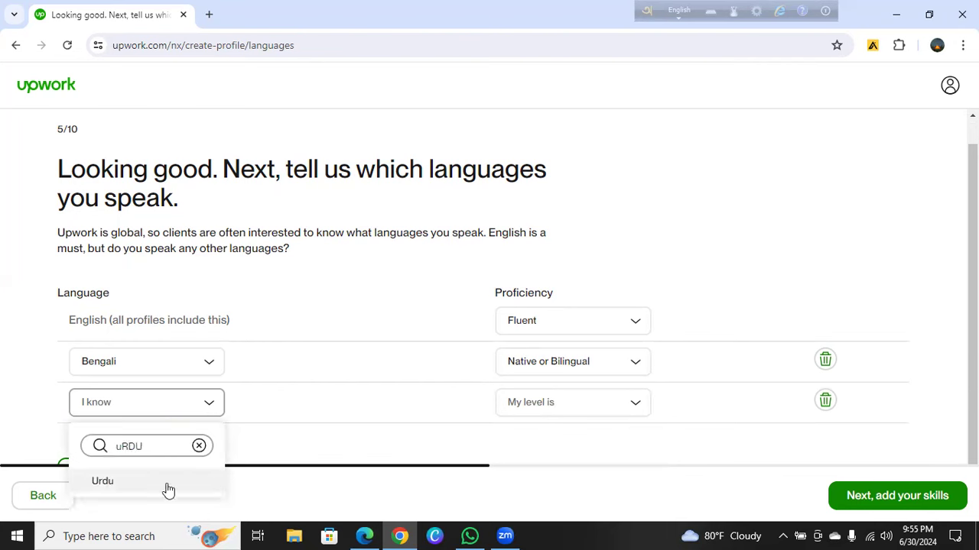
{"action": "left_click", "coordinate": [119, 482]}
{"action": "left_click", "coordinate": [608, 416]}
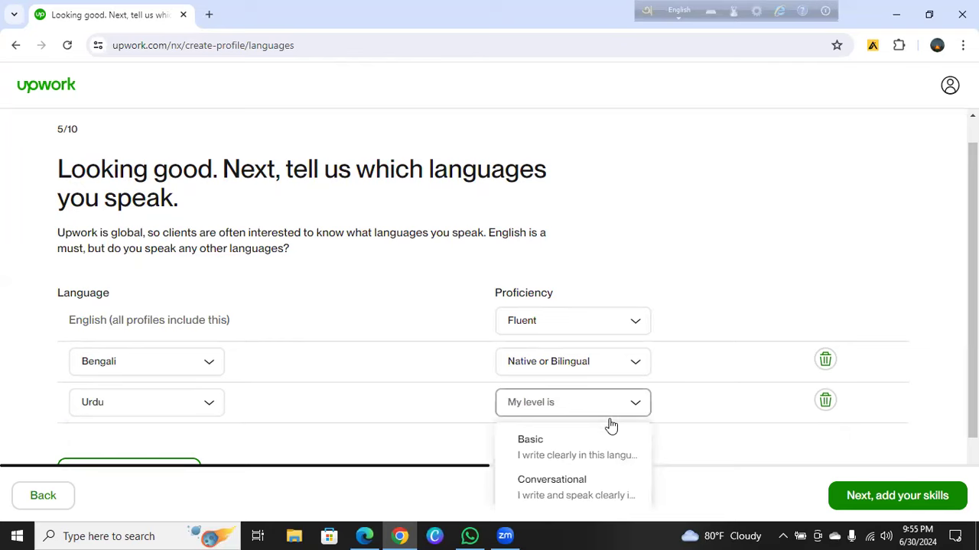
{"action": "left_click", "coordinate": [590, 421]}
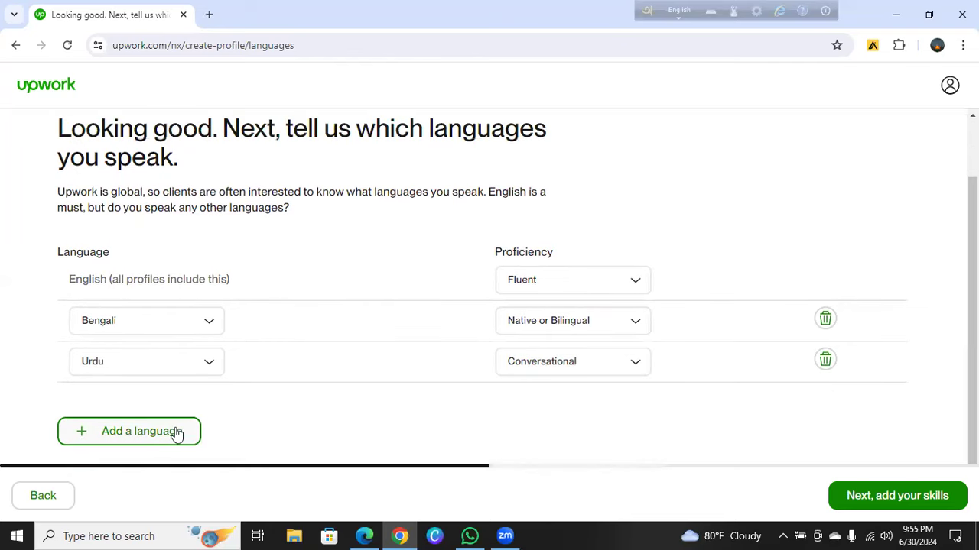
Add Arabic as a fourth language at Conversational level
{"action": "left_click", "coordinate": [169, 433]}
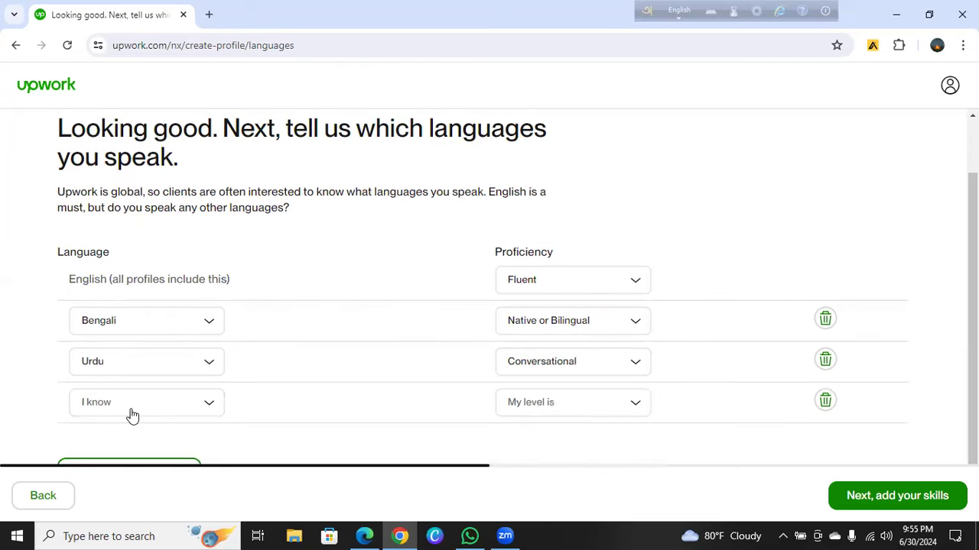
{"action": "left_click", "coordinate": [131, 415]}
{"action": "type", "text": "ARA"}
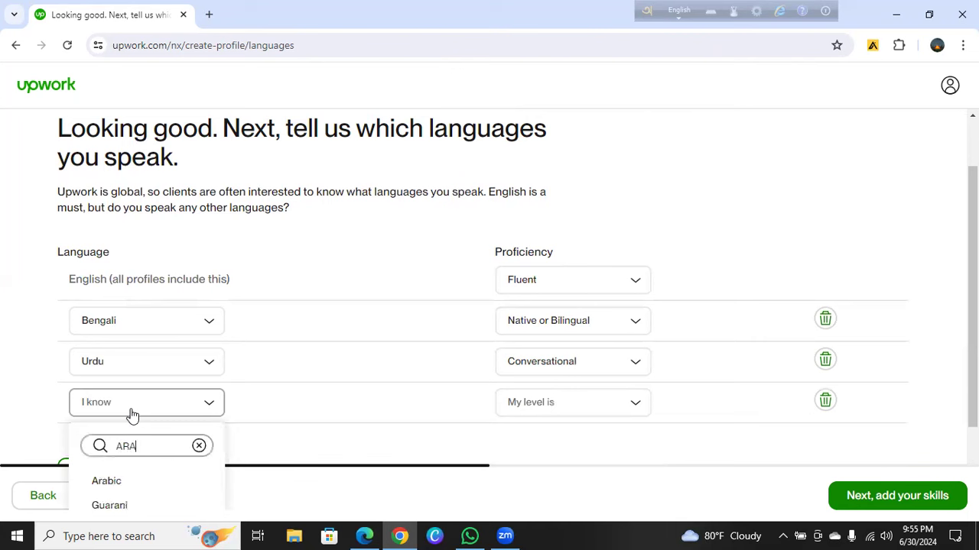
{"action": "key", "text": "BackSpace"}
{"action": "key", "text": "BackSpace"}
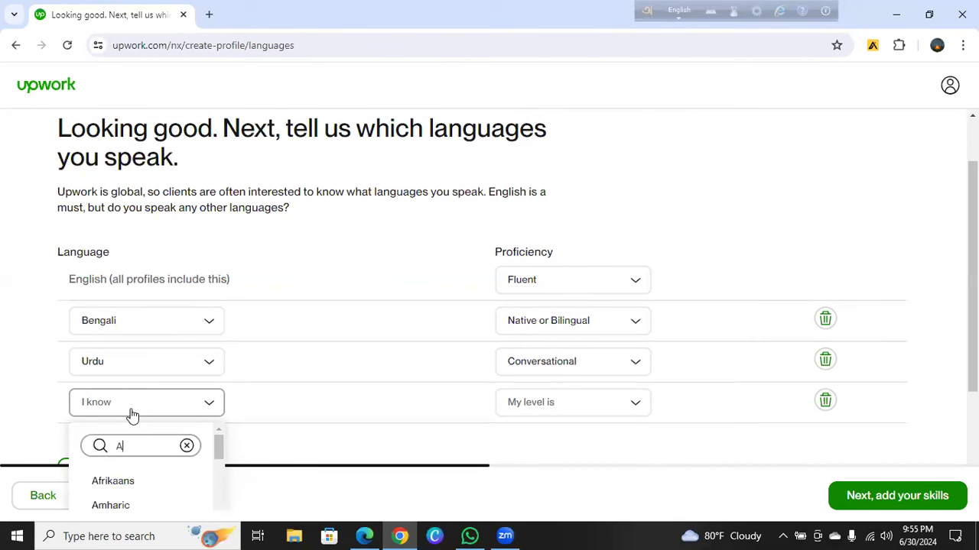
{"action": "type", "text": "ravic"}
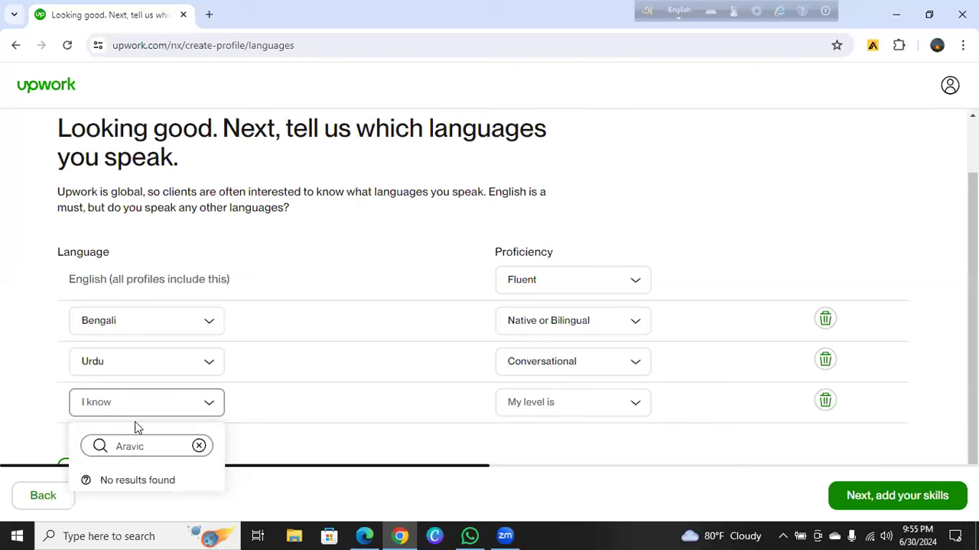
{"action": "key", "text": "BackSpace"}
{"action": "key", "text": "BackSpace"}
{"action": "key", "text": "BackSpace"}
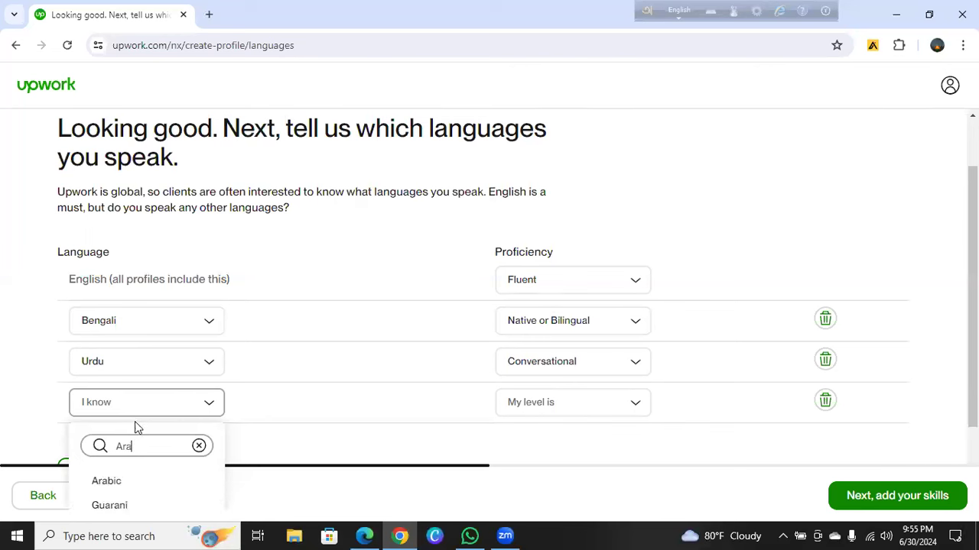
{"action": "type", "text": "b"}
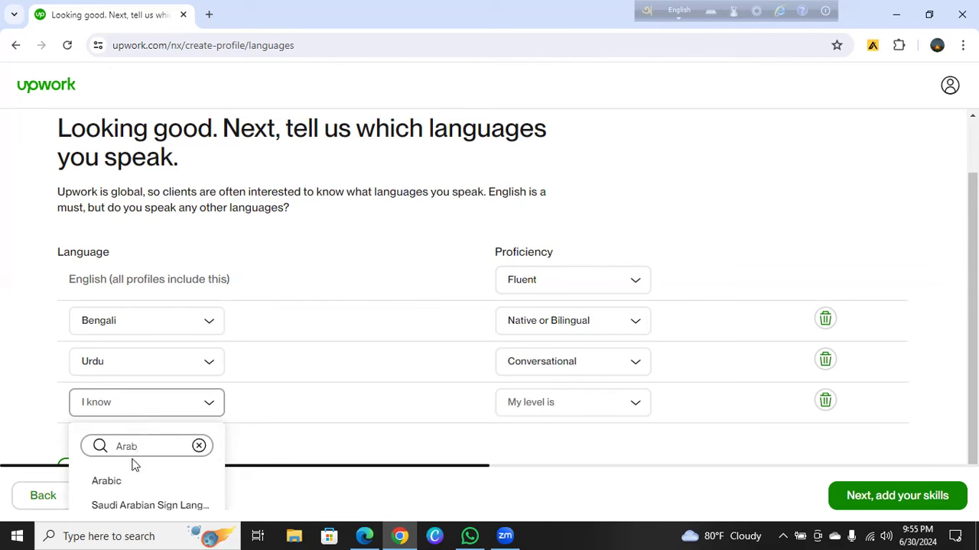
{"action": "key", "text": "Return"}
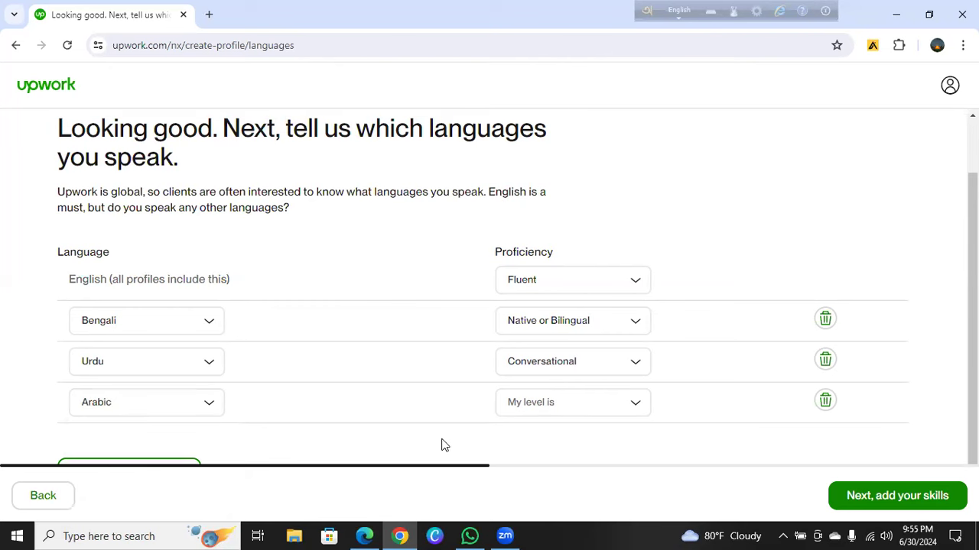
{"action": "left_click", "coordinate": [574, 406]}
{"action": "left_click", "coordinate": [543, 479]}
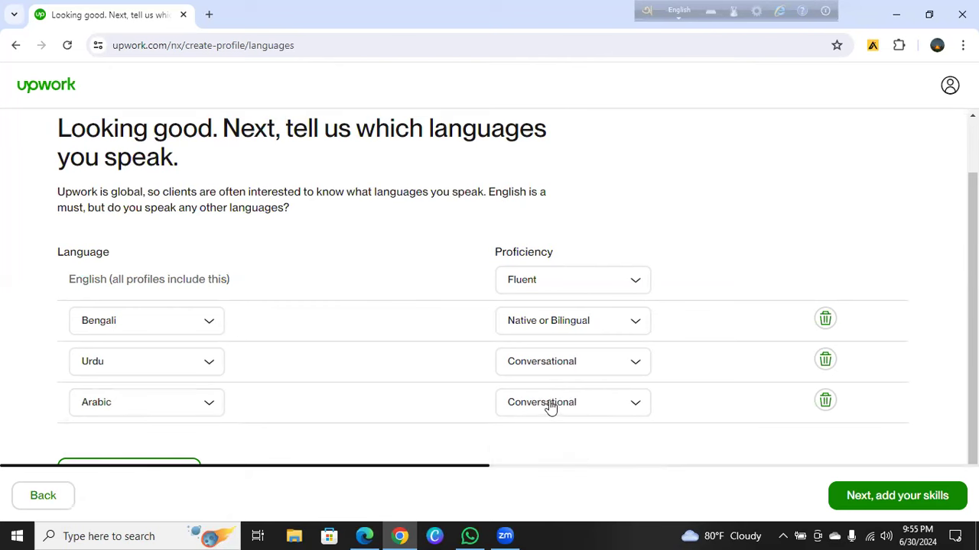
Add Hindi as a fifth language at Conversational level
{"action": "scroll", "coordinate": [110, 434], "scroll_direction": "down", "scroll_amount": 1}
{"action": "left_click", "coordinate": [109, 433]}
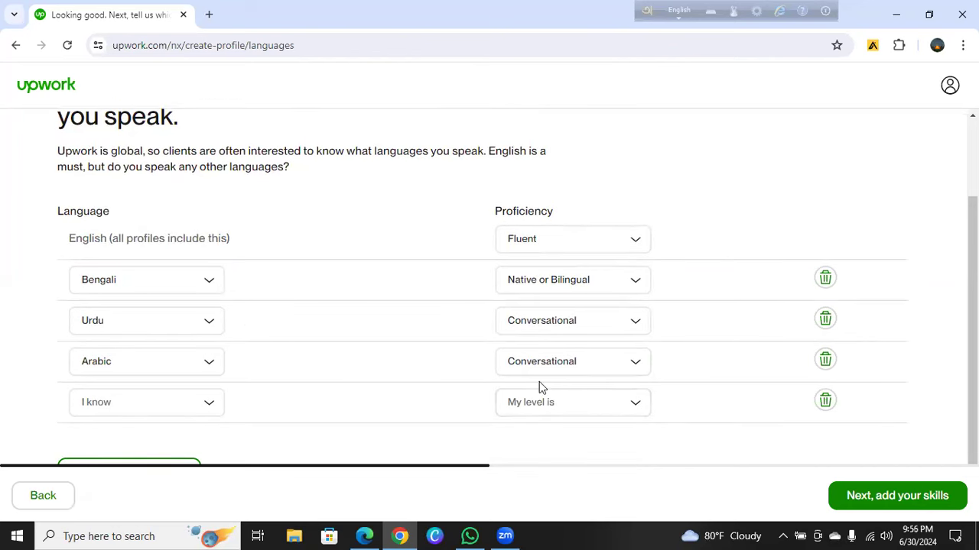
{"action": "left_click", "coordinate": [103, 408]}
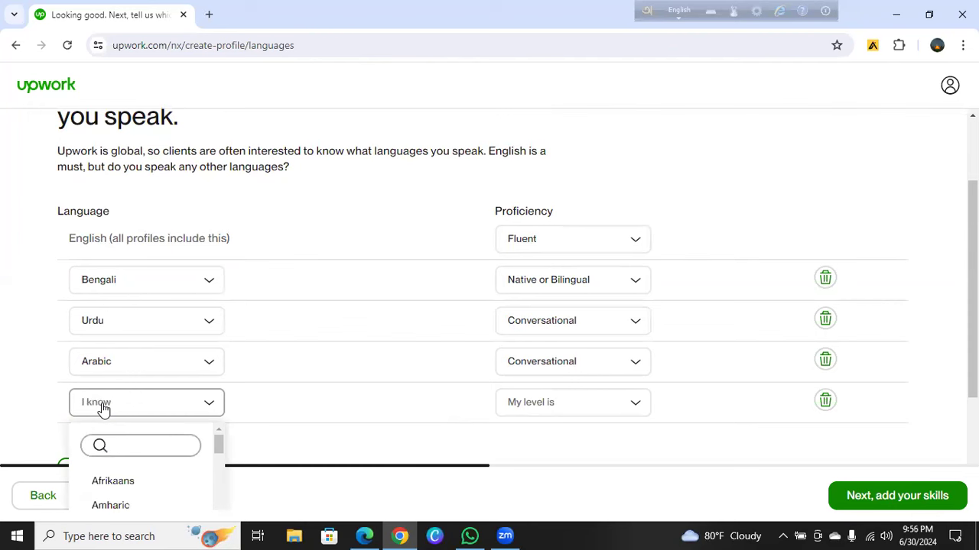
{"action": "type", "text": "hin"}
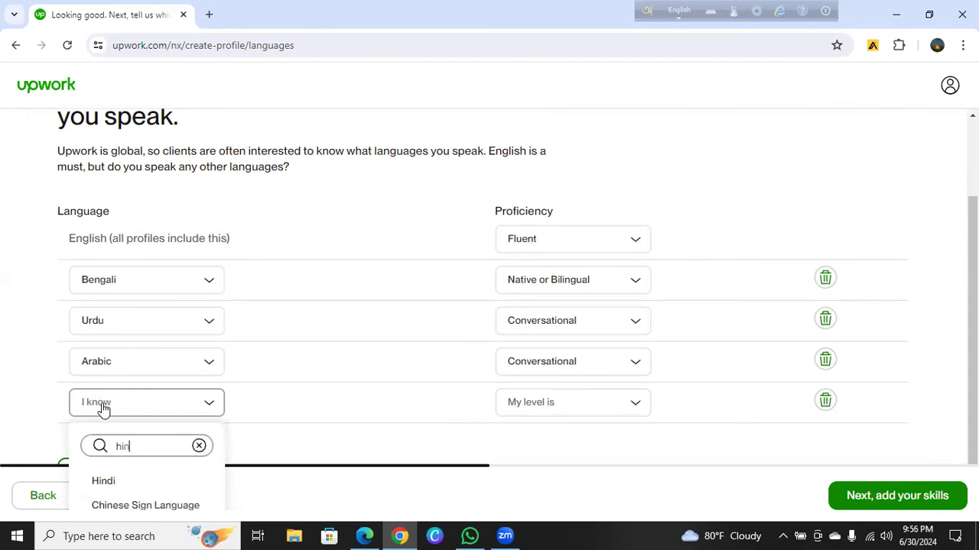
{"action": "type", "text": "di"}
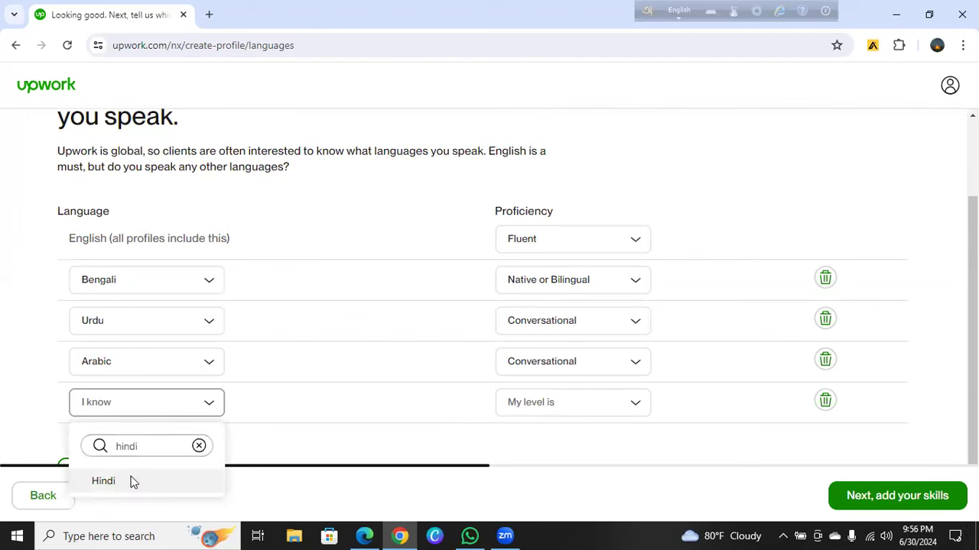
{"action": "left_click", "coordinate": [130, 480]}
{"action": "left_click", "coordinate": [562, 419]}
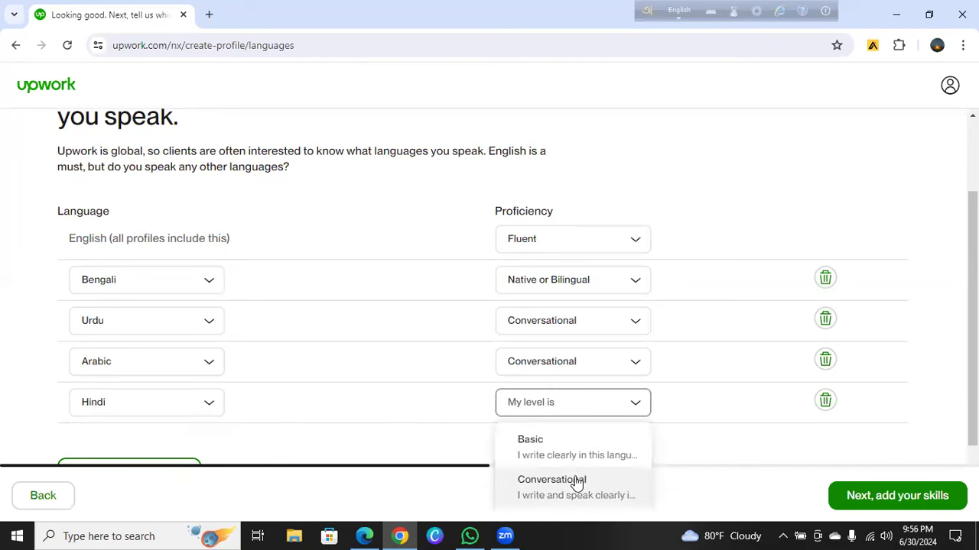
{"action": "left_click", "coordinate": [574, 481]}
{"action": "scroll", "coordinate": [589, 417], "scroll_direction": "down", "scroll_amount": 1}
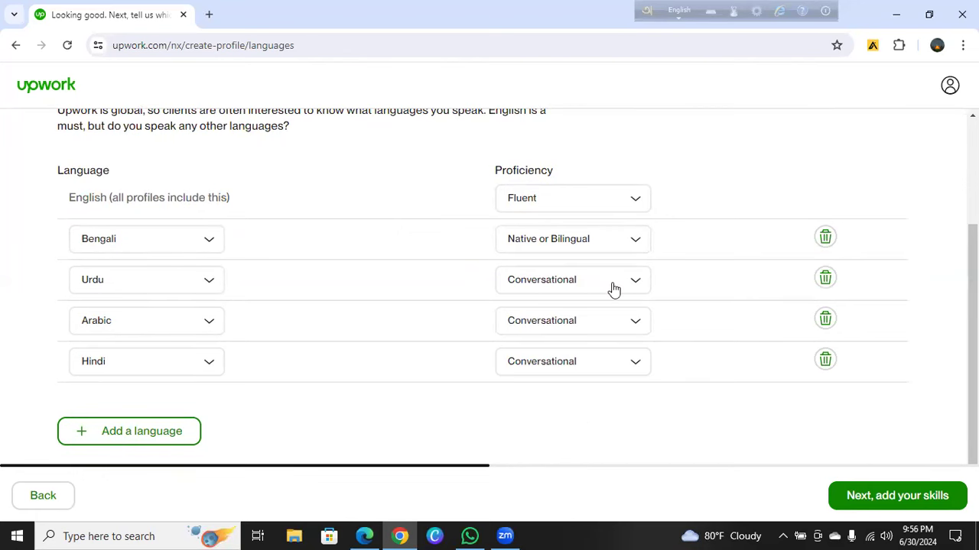
On the skills step, add Digital Marketing, Social Media Management, Social Media Marketing and Social Media Ad Campaign
{"action": "left_click", "coordinate": [892, 497]}
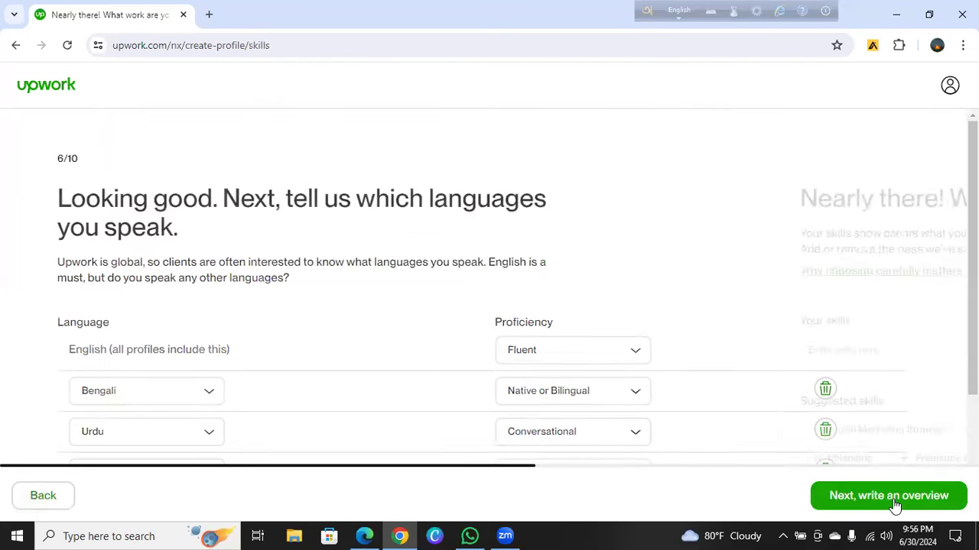
{"action": "scroll", "coordinate": [781, 360], "scroll_direction": "down", "scroll_amount": 3}
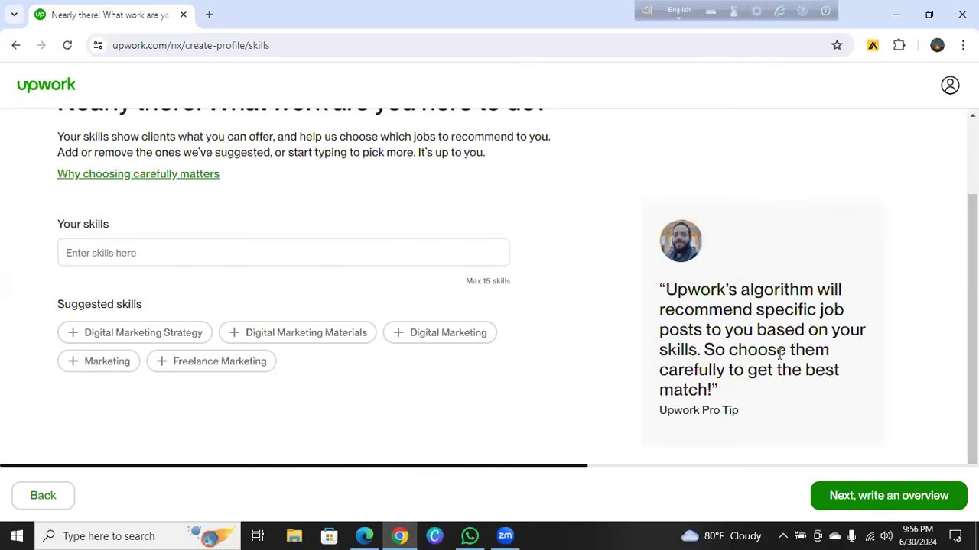
{"action": "left_click", "coordinate": [427, 335]}
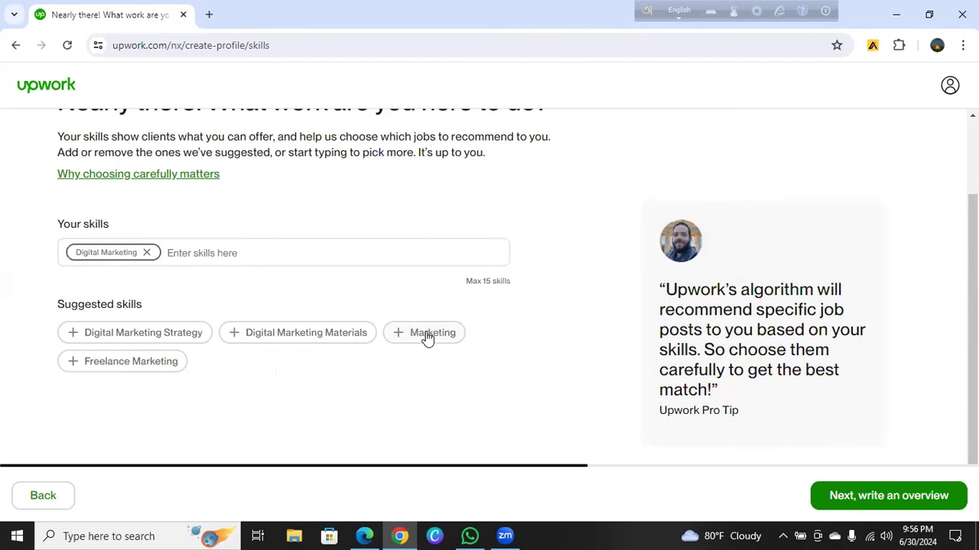
{"action": "left_click", "coordinate": [209, 257]}
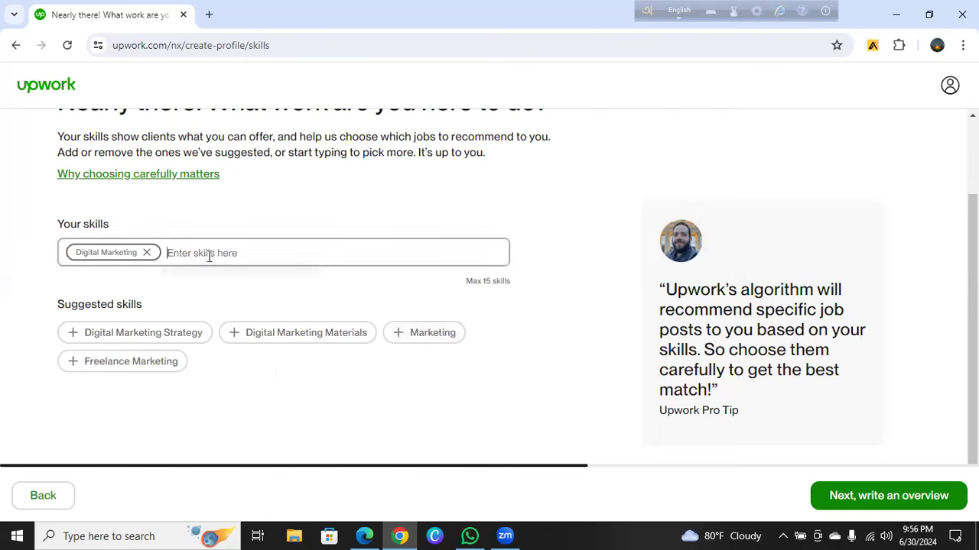
{"action": "type", "text": "So"}
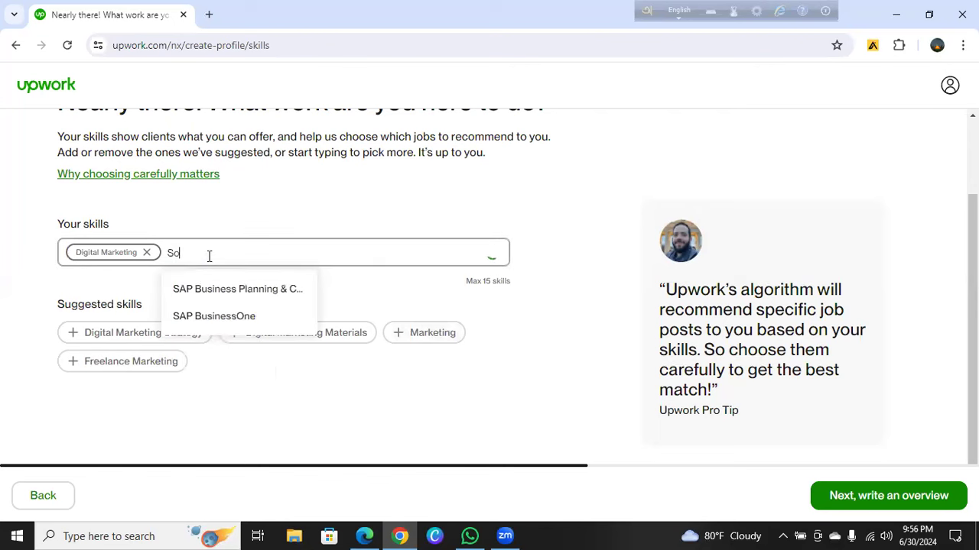
{"action": "type", "text": "cial media"}
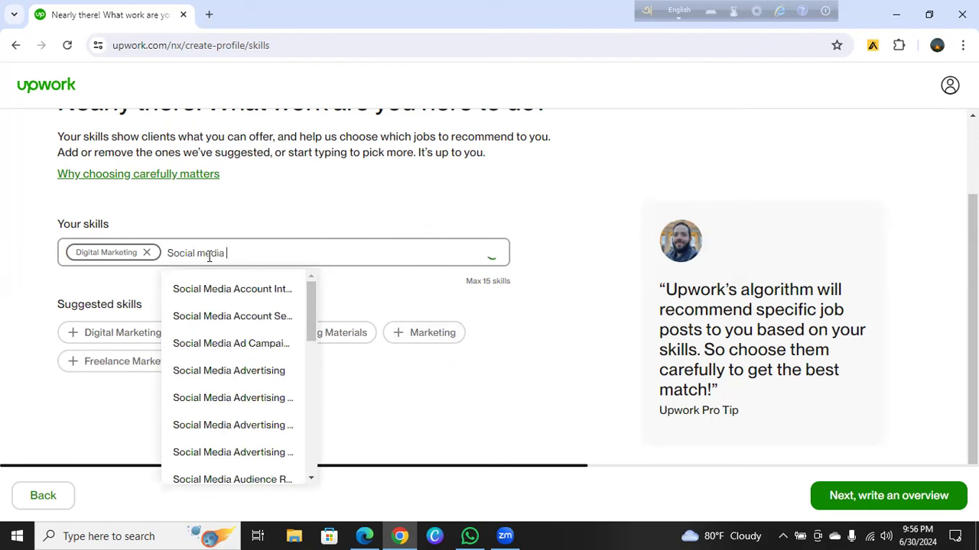
{"action": "type", "text": " m"}
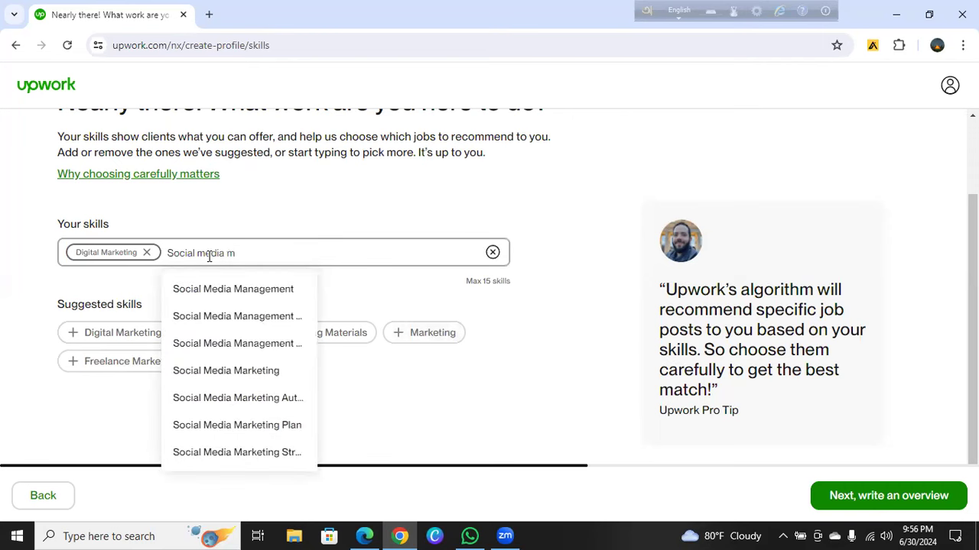
{"action": "left_click", "coordinate": [228, 293]}
{"action": "type", "text": "Socia"}
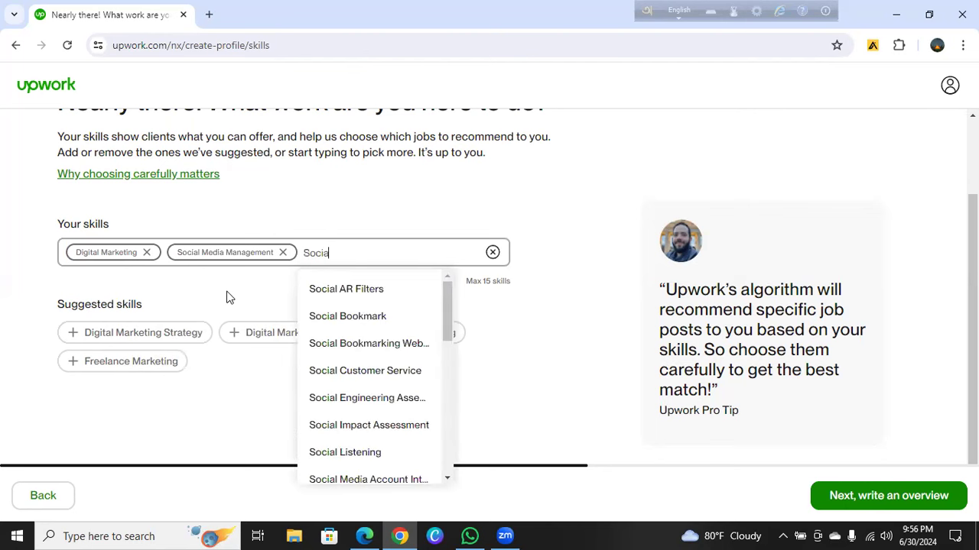
{"action": "type", "text": "l Media ma"}
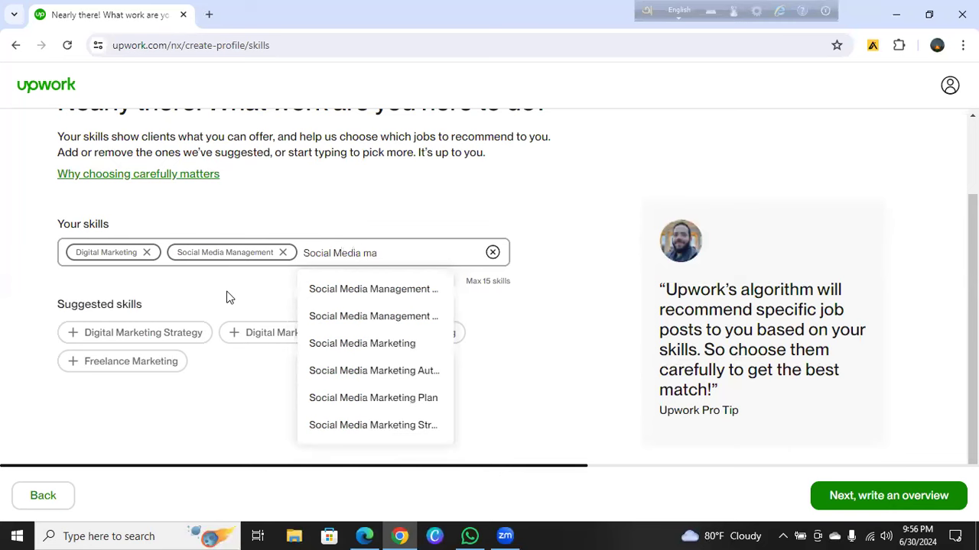
{"action": "left_click", "coordinate": [378, 346]}
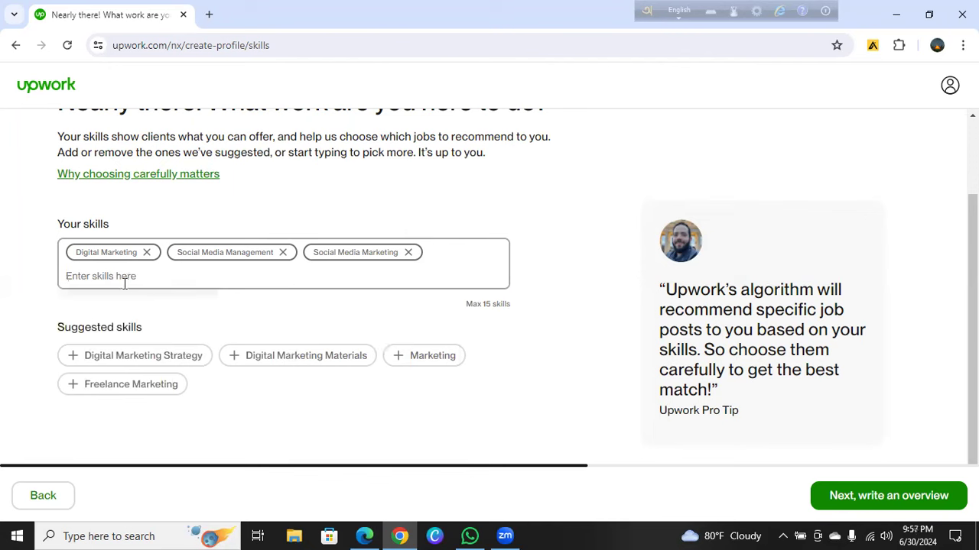
{"action": "type", "text": "So"}
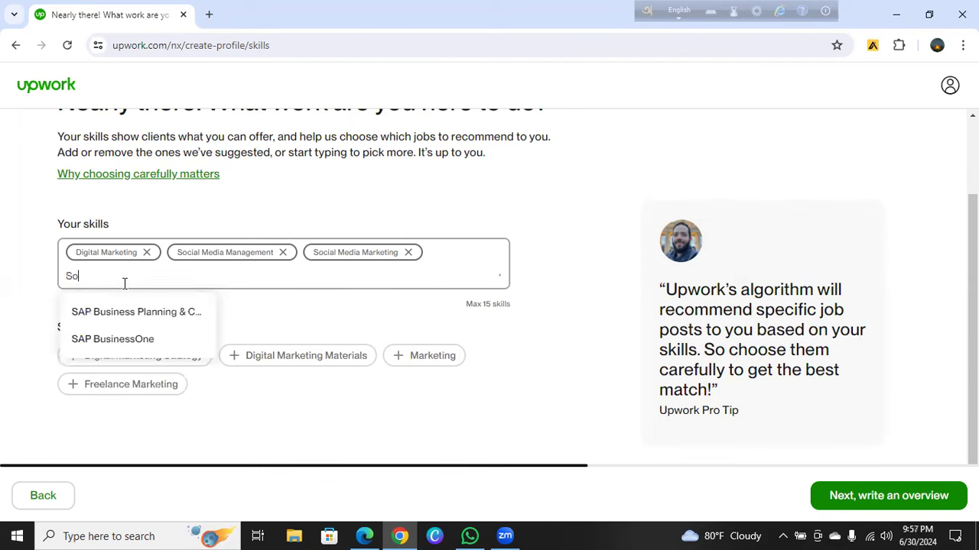
{"action": "type", "text": "cial m"}
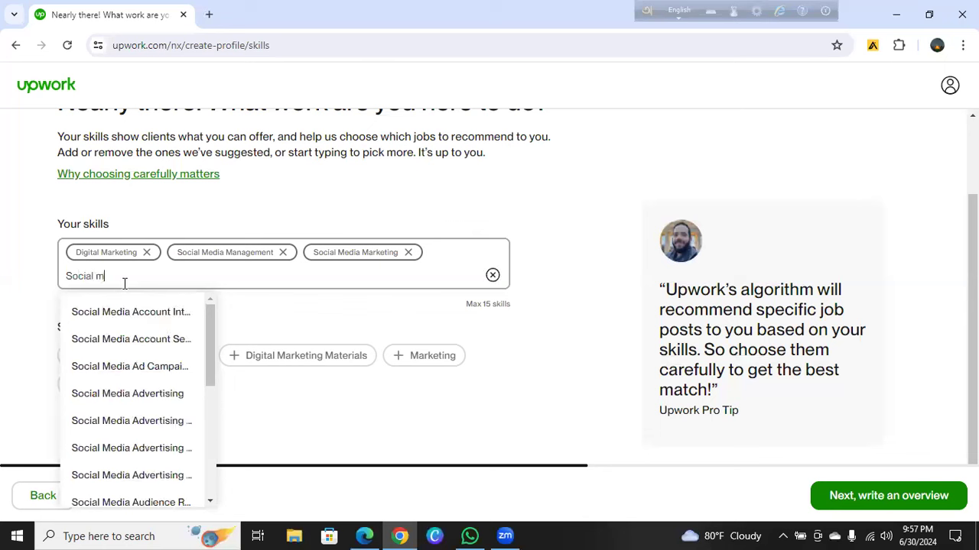
{"action": "type", "text": "edia"}
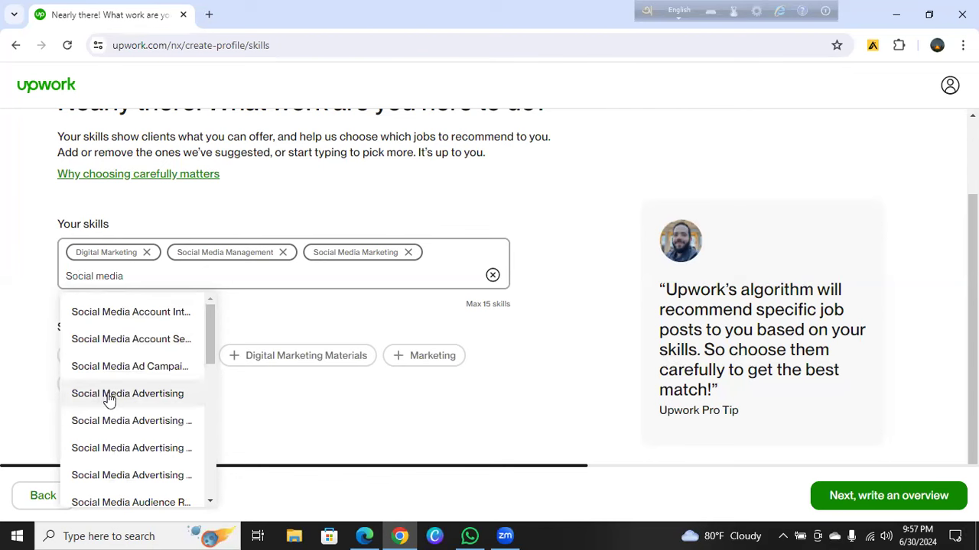
{"action": "left_click", "coordinate": [131, 368]}
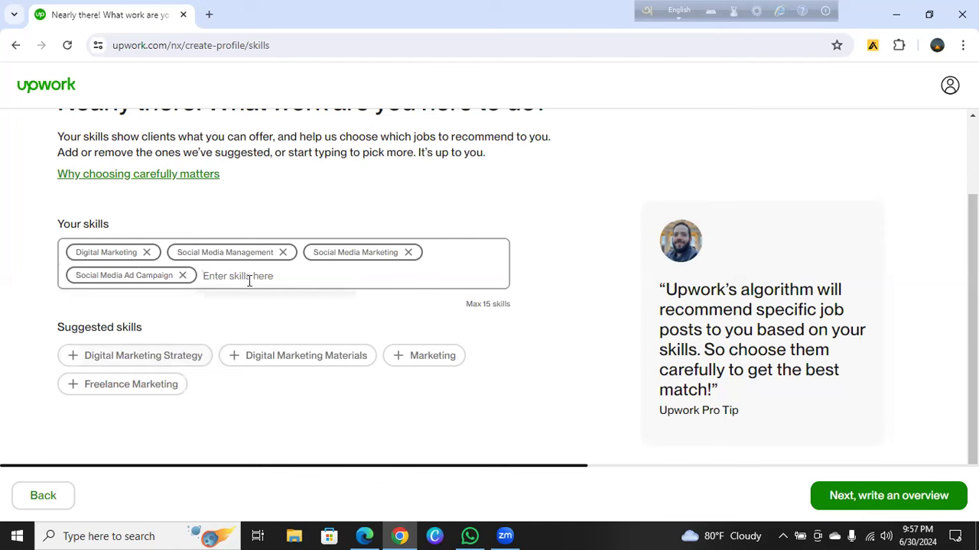
Add LinkedIn skills: Profile, Profile Creation, Headline & Summary, Lead Generation, Profile Optimization
{"action": "type", "text": "Li"}
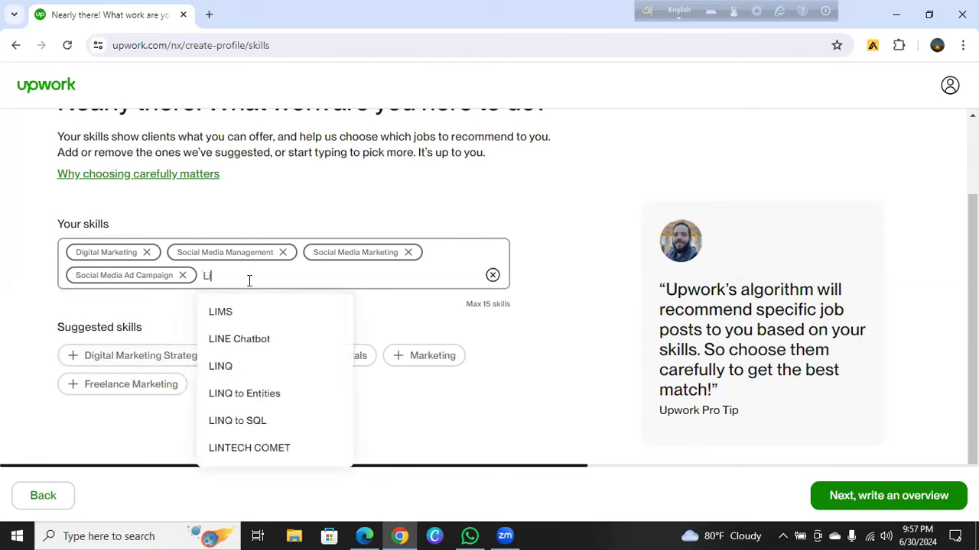
{"action": "type", "text": "nked"}
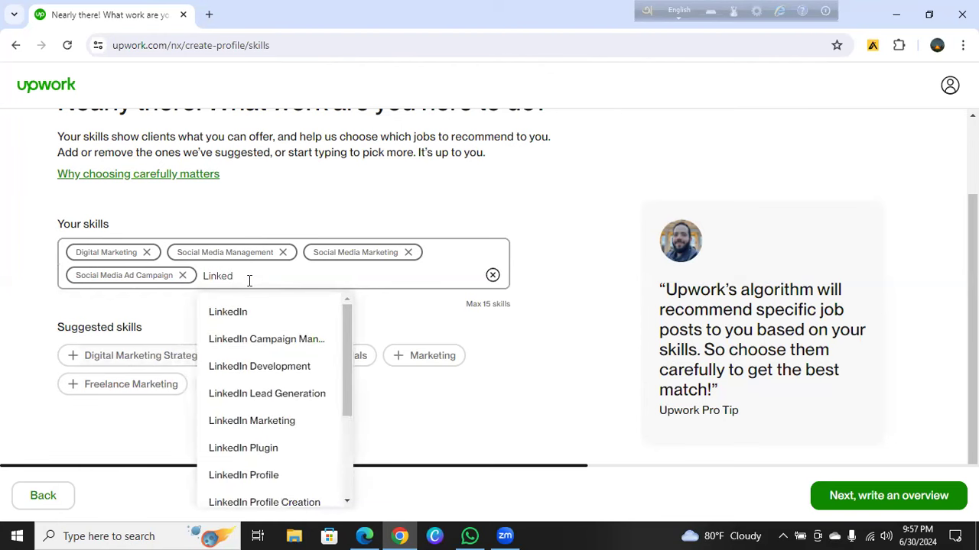
{"action": "left_click", "coordinate": [255, 476]}
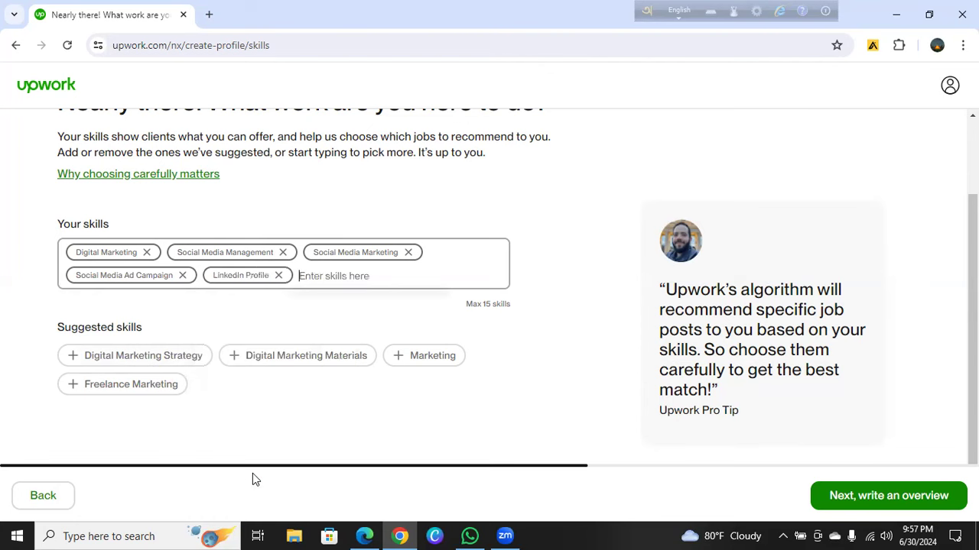
{"action": "type", "text": "LinkedIn"}
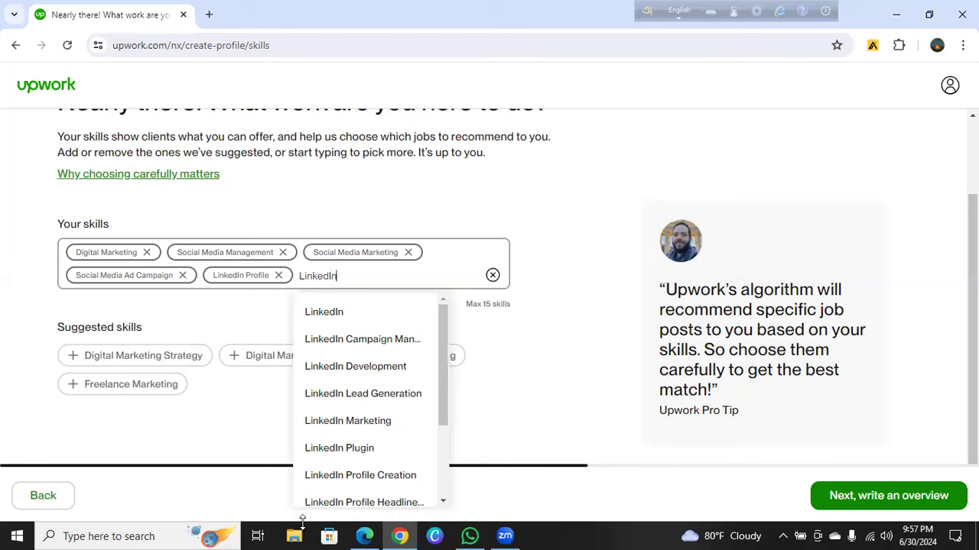
{"action": "left_click", "coordinate": [340, 477]}
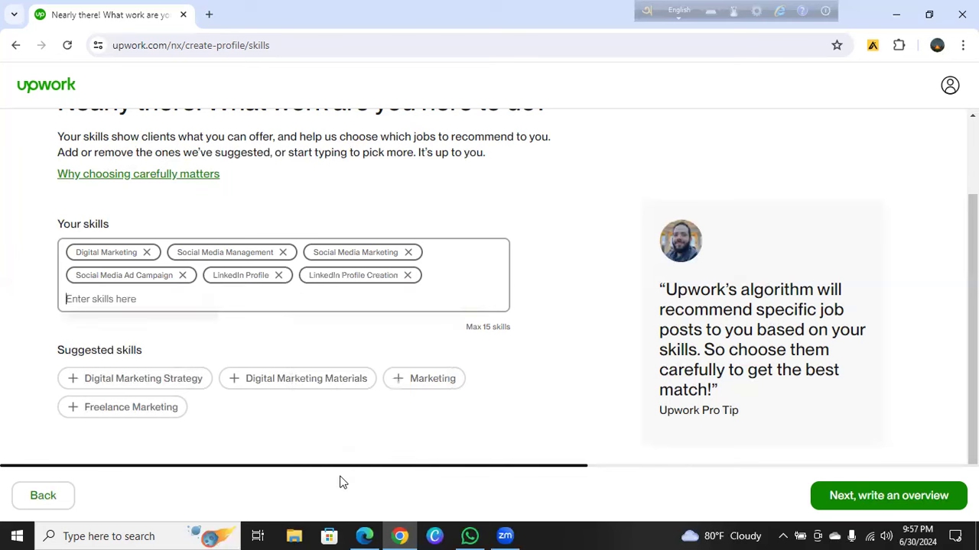
{"action": "type", "text": "Linkedi"}
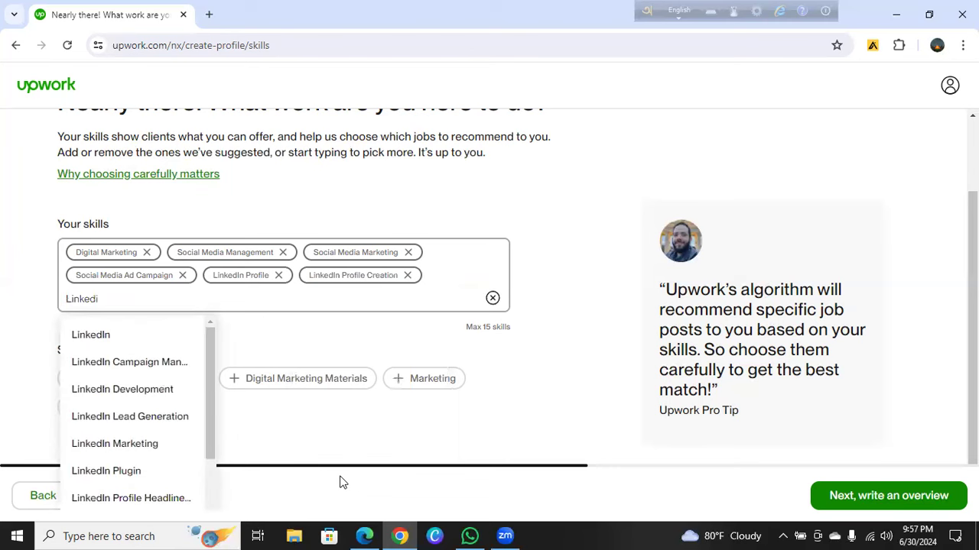
{"action": "type", "text": "n"}
{"action": "left_click", "coordinate": [160, 499]}
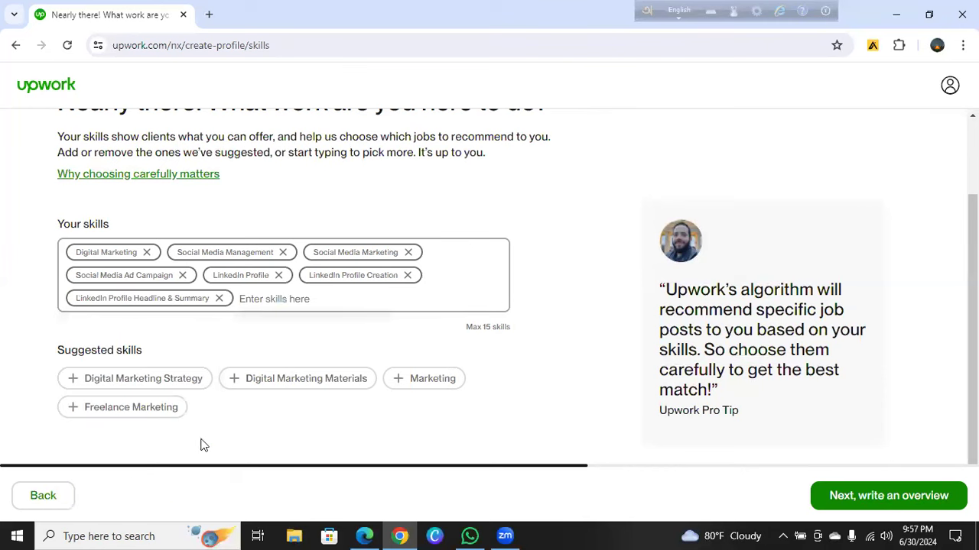
{"action": "left_click", "coordinate": [289, 299]}
{"action": "type", "text": "Linked"}
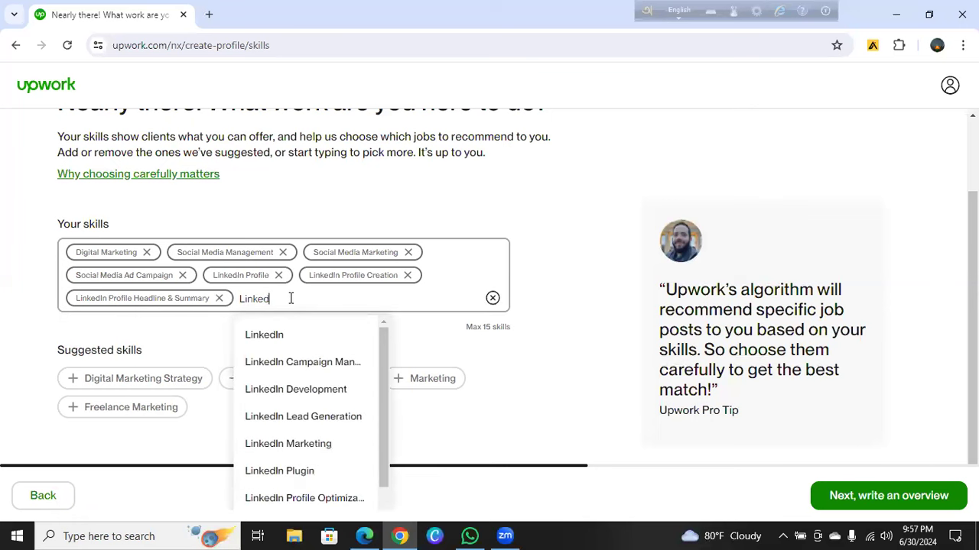
{"action": "type", "text": "In"}
{"action": "left_click", "coordinate": [289, 419]}
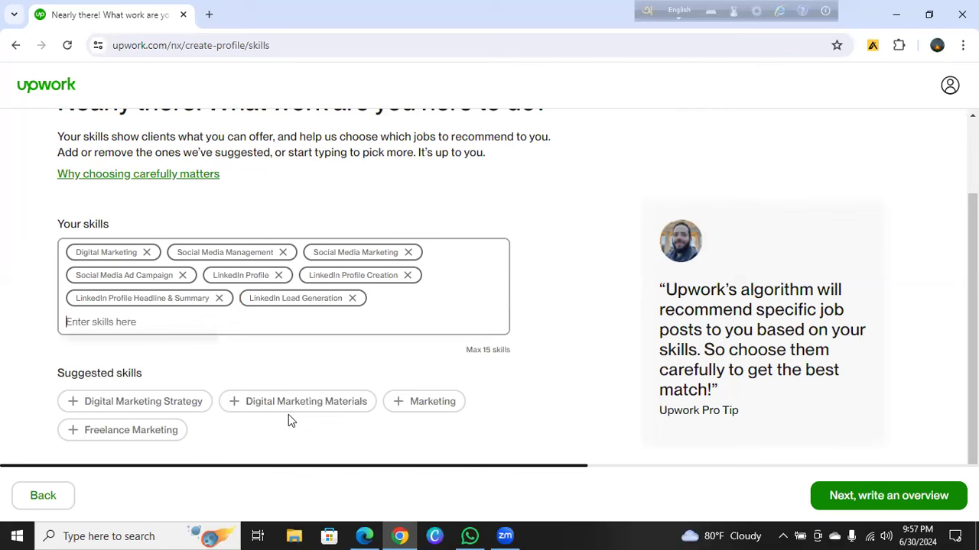
{"action": "type", "text": "Linked"}
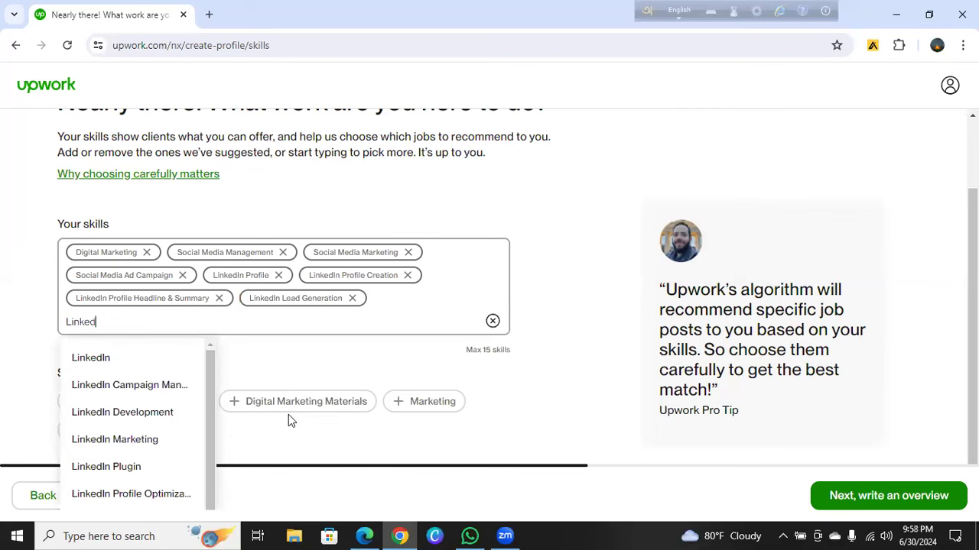
{"action": "type", "text": "In"}
{"action": "left_click", "coordinate": [168, 494]}
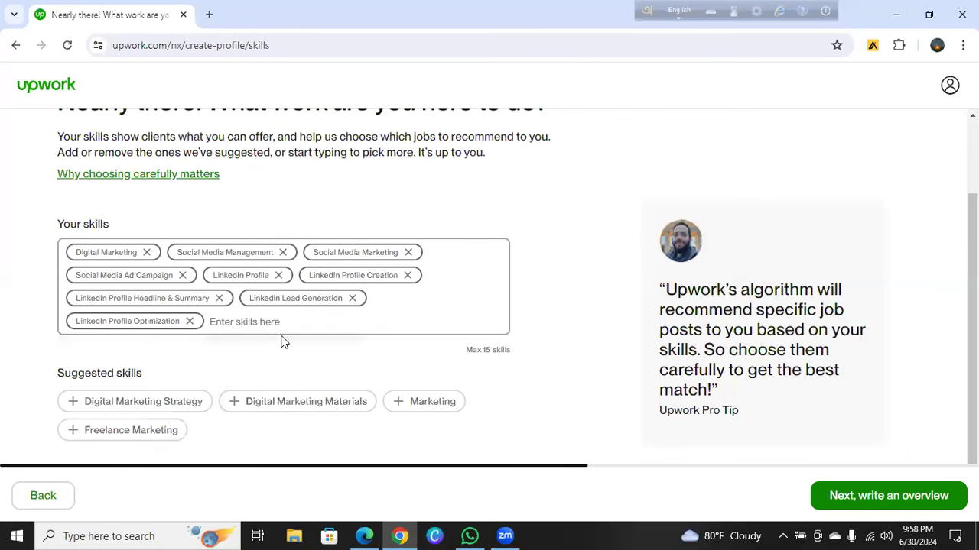
Add Facebook Business Page, Facebook Ad Campaign, Pinterest and YouTube as skills
{"action": "type", "text": "Facebook"}
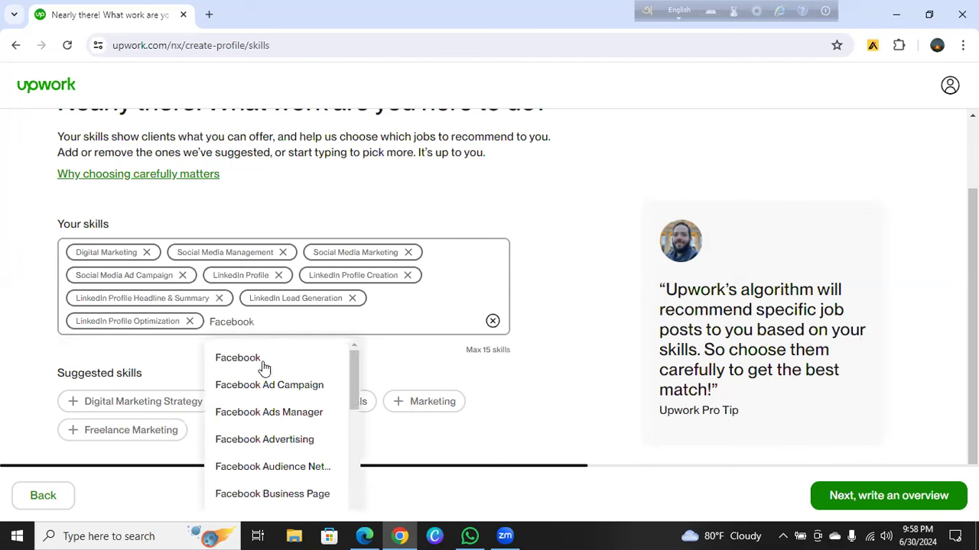
{"action": "left_click", "coordinate": [262, 493]}
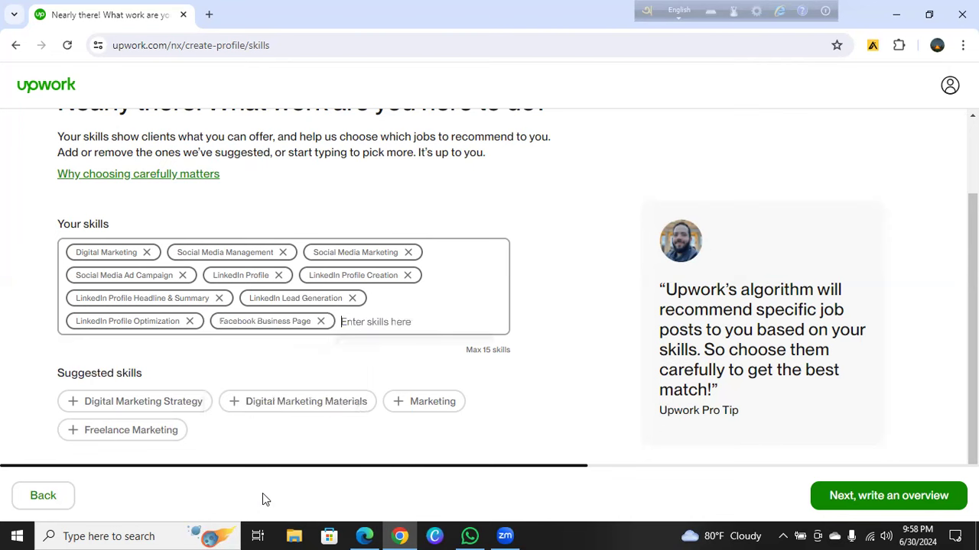
{"action": "type", "text": "Facebook"}
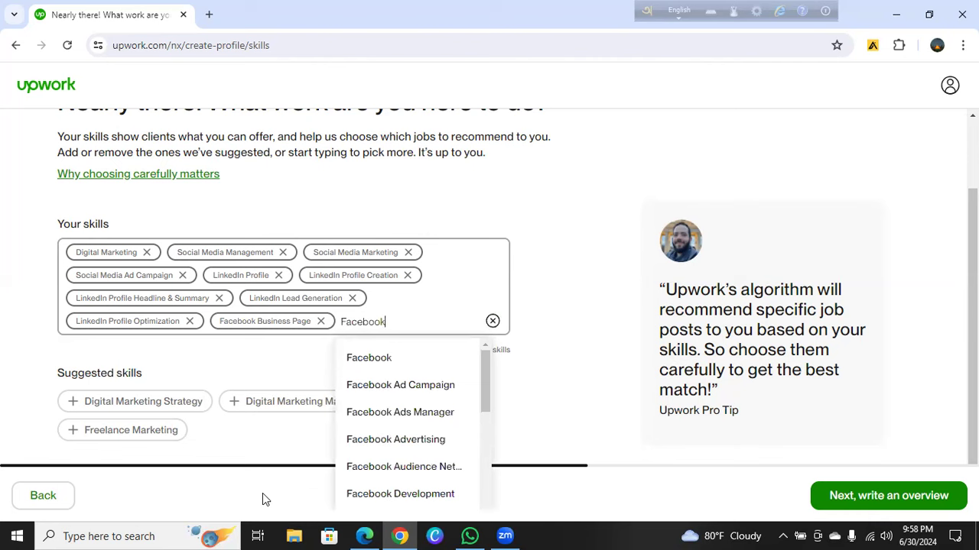
{"action": "left_click", "coordinate": [397, 387]}
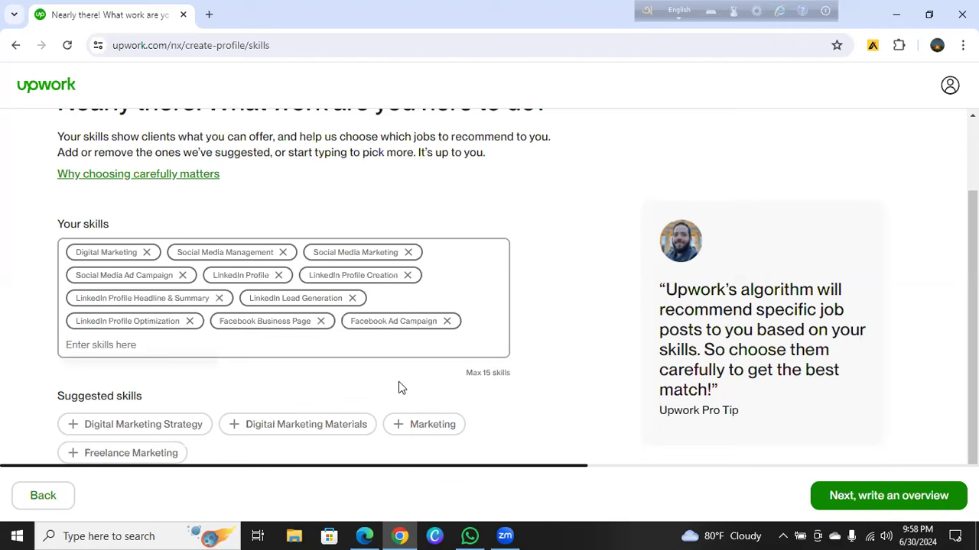
{"action": "type", "text": "Pinterest"}
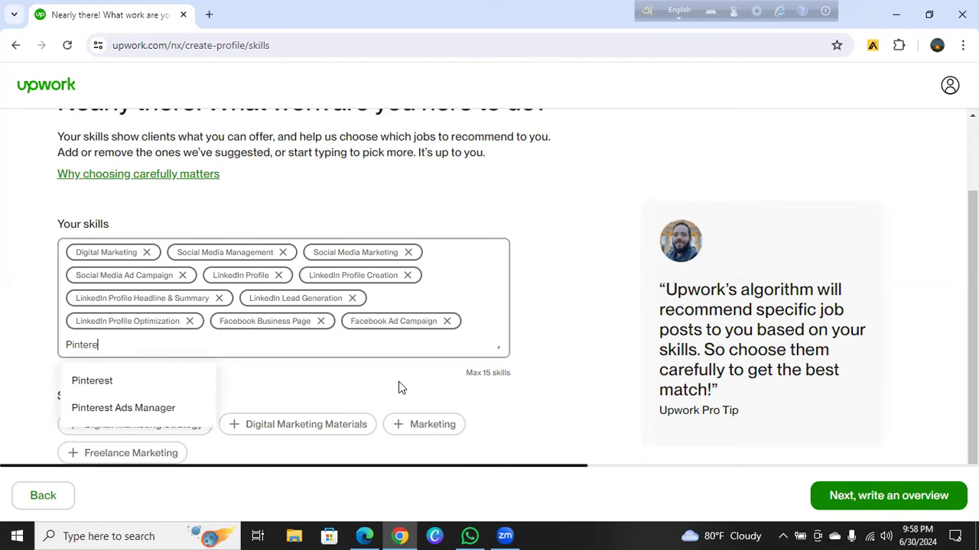
{"action": "left_click", "coordinate": [84, 381]}
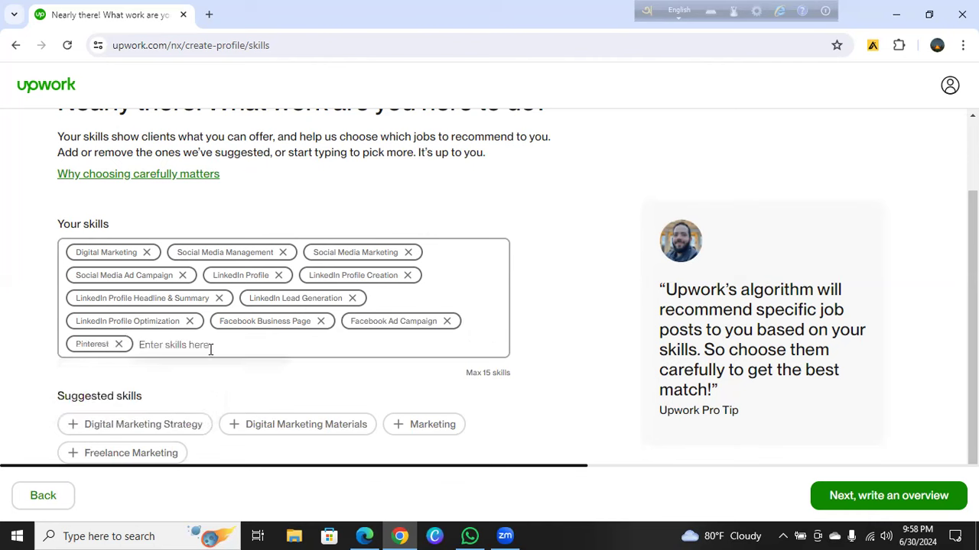
{"action": "type", "text": "You"}
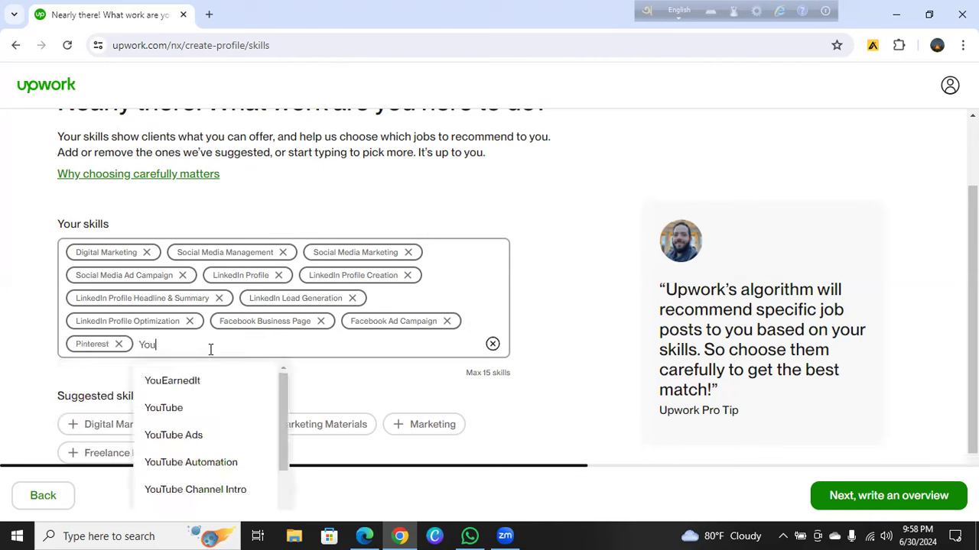
{"action": "type", "text": "Tube"}
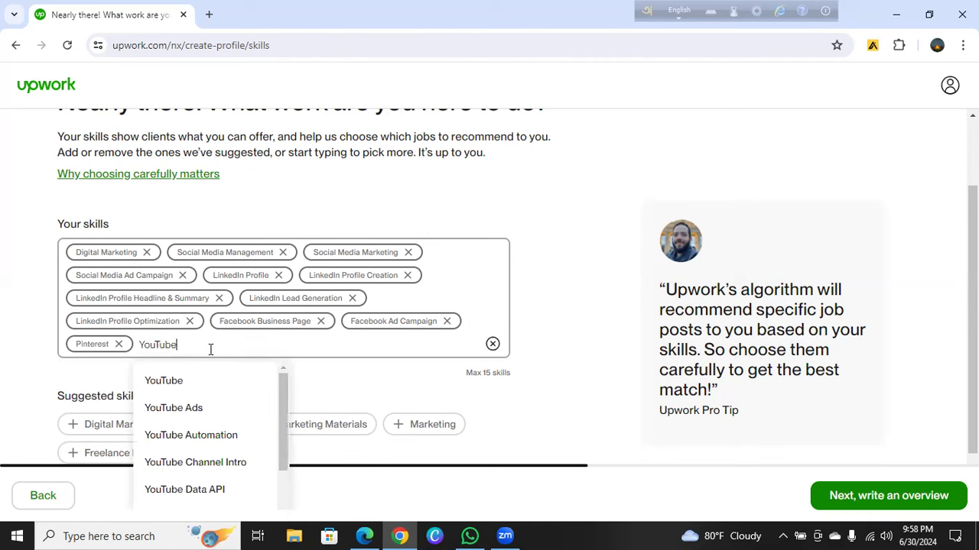
{"action": "left_click", "coordinate": [151, 388]}
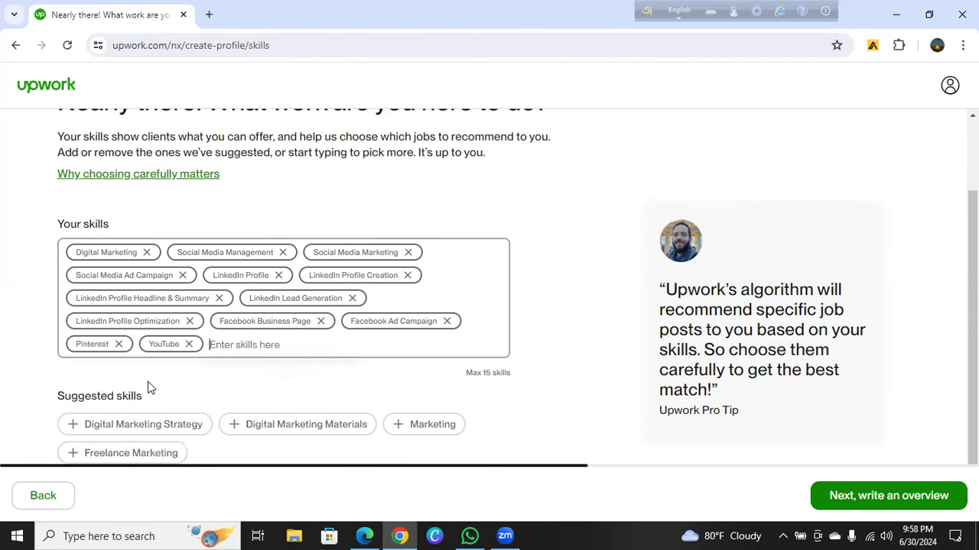
Add Twitter/X Marketing and Google Ads as skills and continue to the overview step
{"action": "type", "text": "Twitter"}
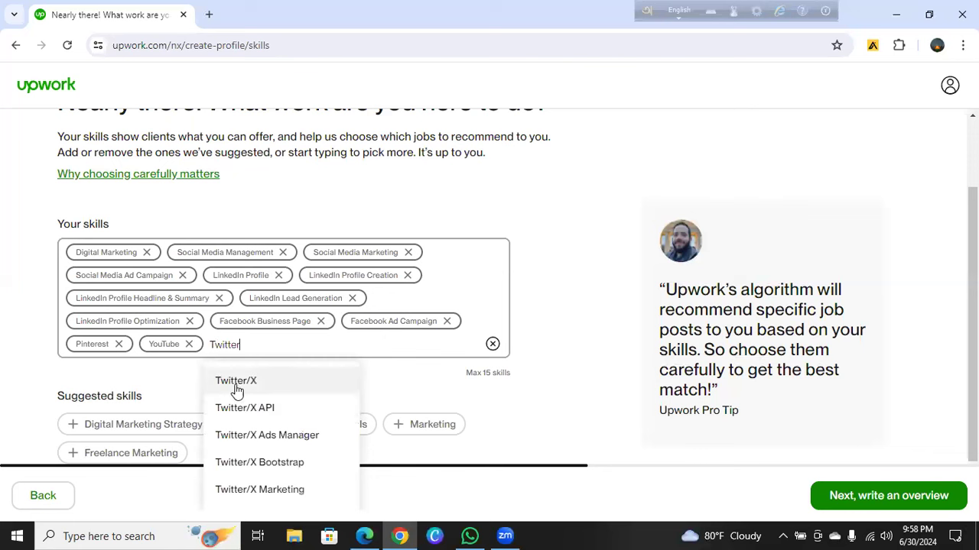
{"action": "left_click", "coordinate": [231, 493]}
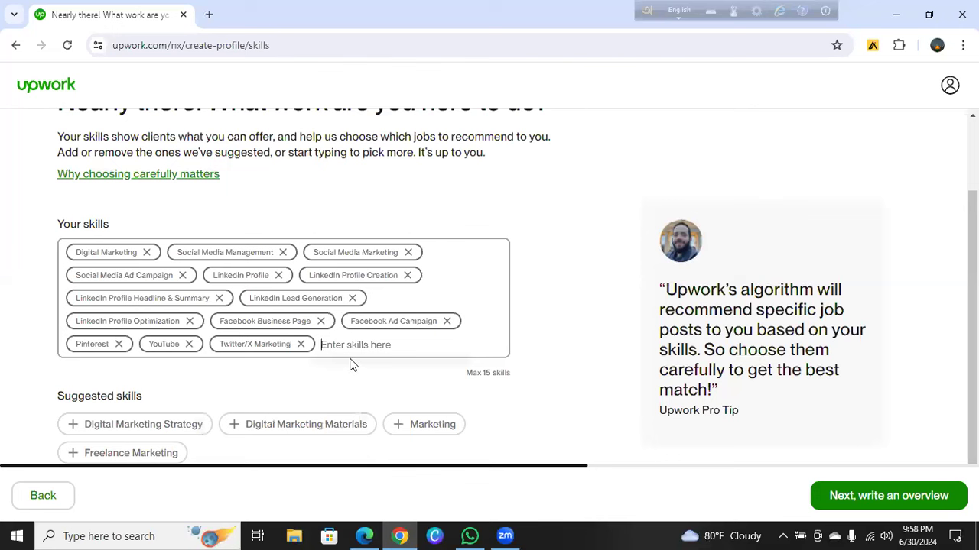
{"action": "type", "text": "Google "}
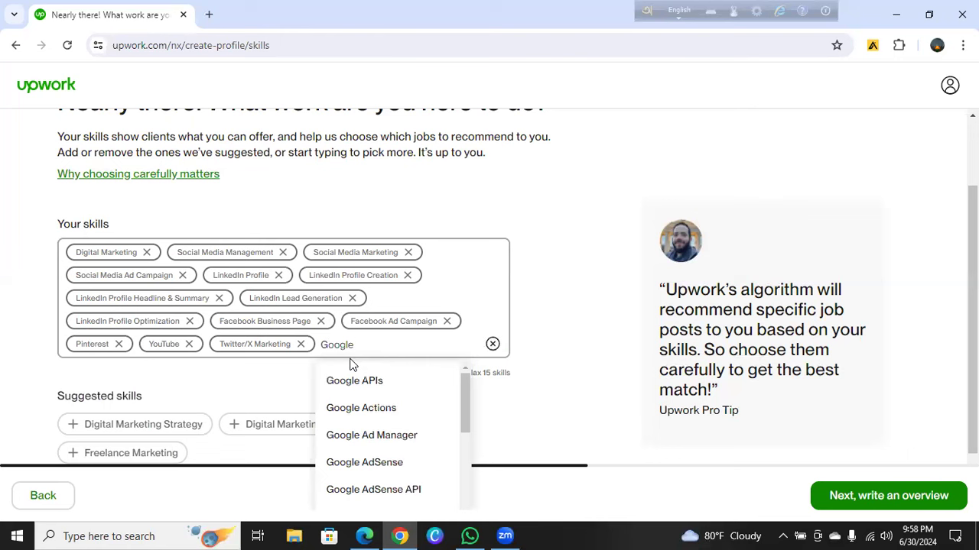
{"action": "type", "text": "ad"}
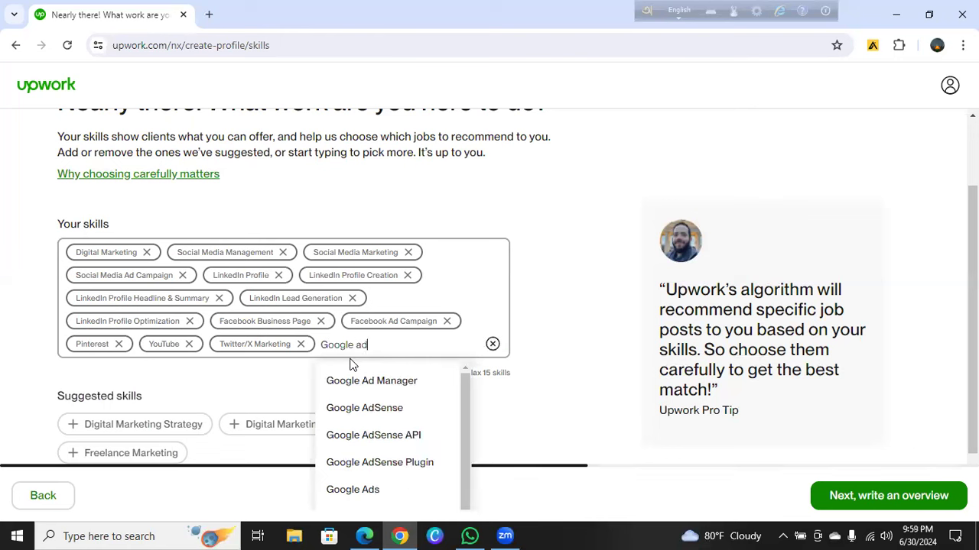
{"action": "left_click", "coordinate": [332, 490]}
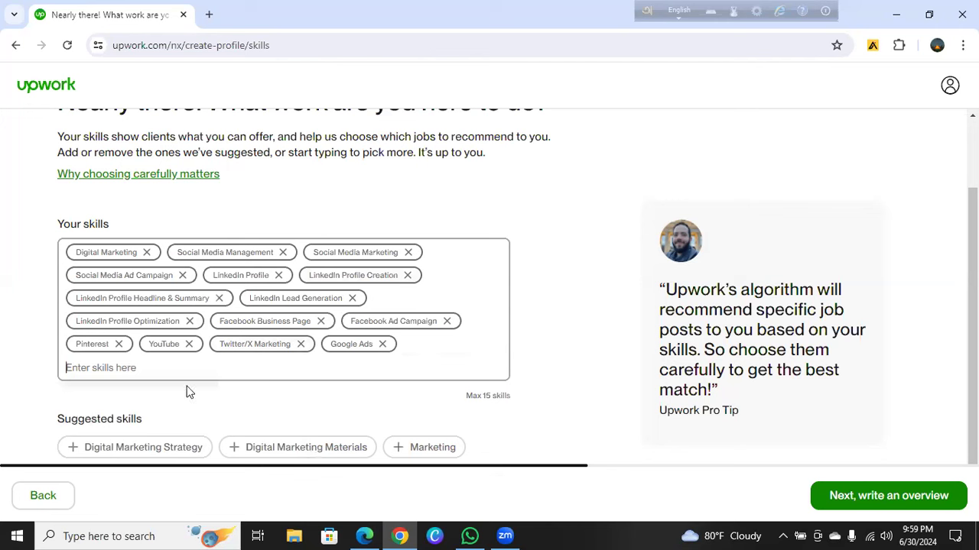
{"action": "left_click", "coordinate": [860, 503]}
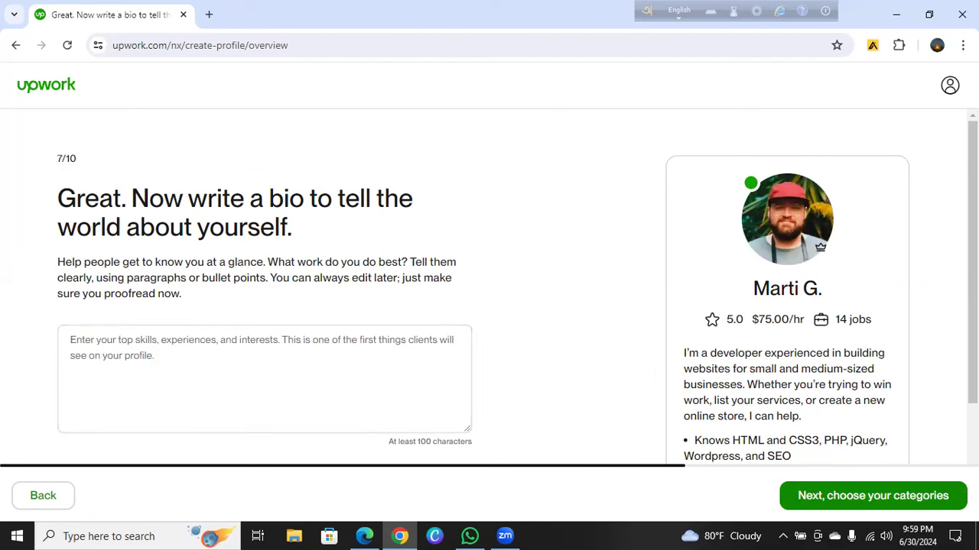
From the empty bio step, check the Edge email-verification page, return, and open a new browser window
{"action": "left_click", "coordinate": [238, 351]}
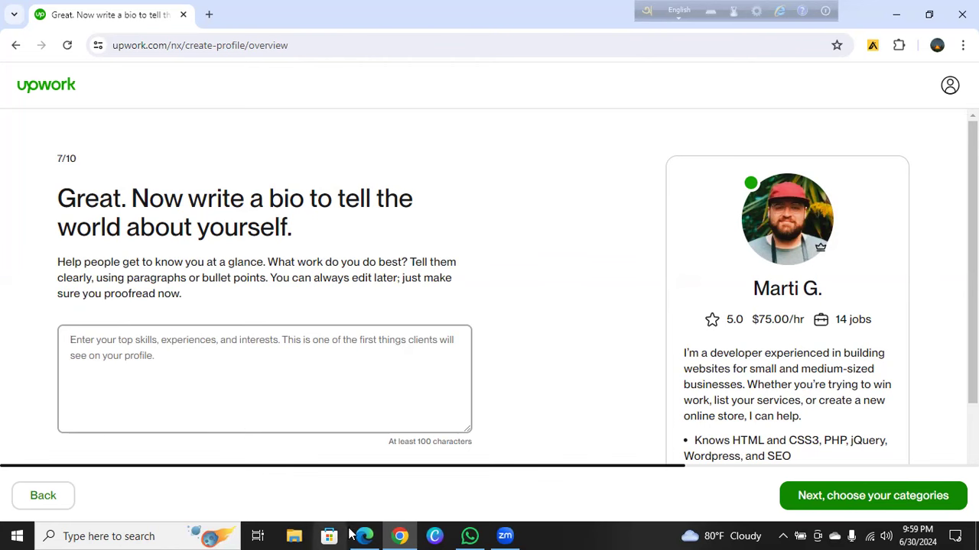
{"action": "mouse_move", "coordinate": [364, 536]}
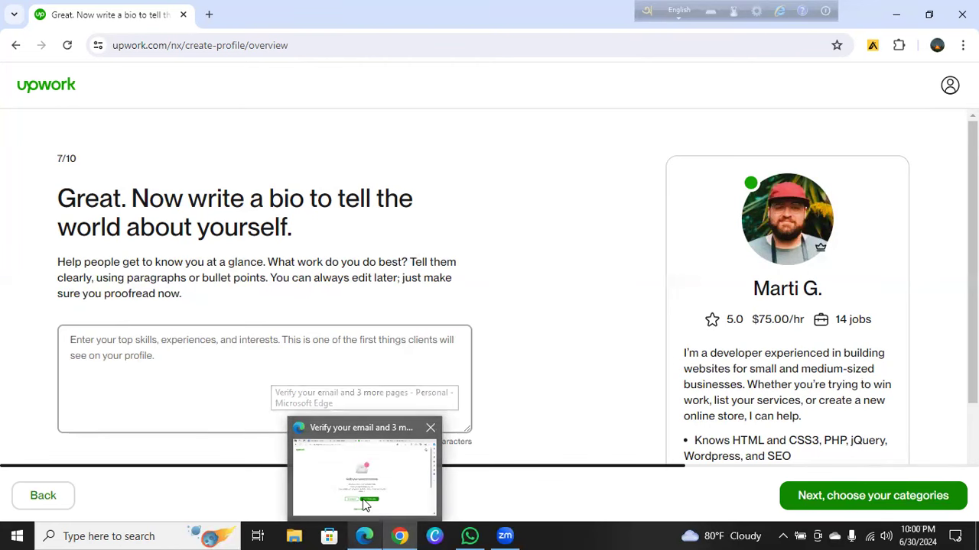
{"action": "left_click", "coordinate": [365, 505]}
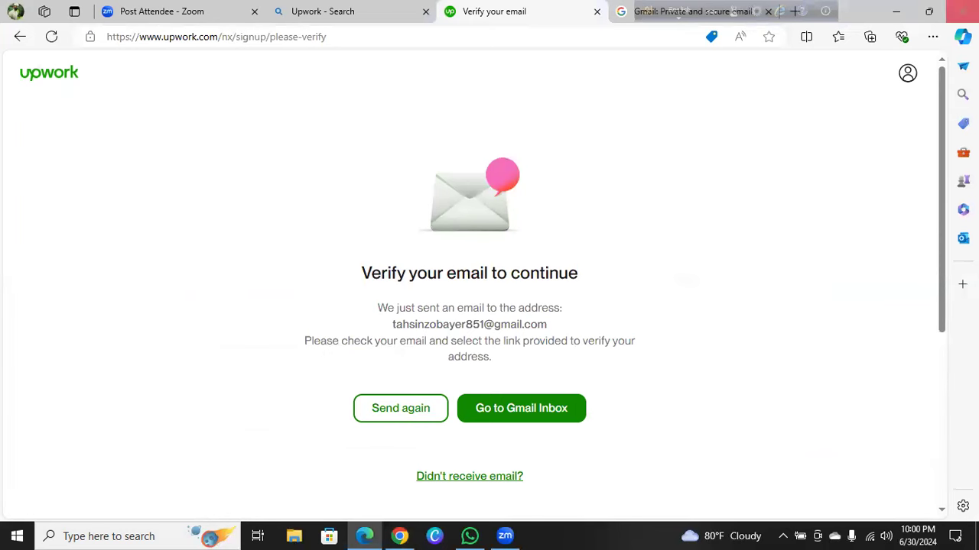
{"action": "key", "text": "alt+Tab"}
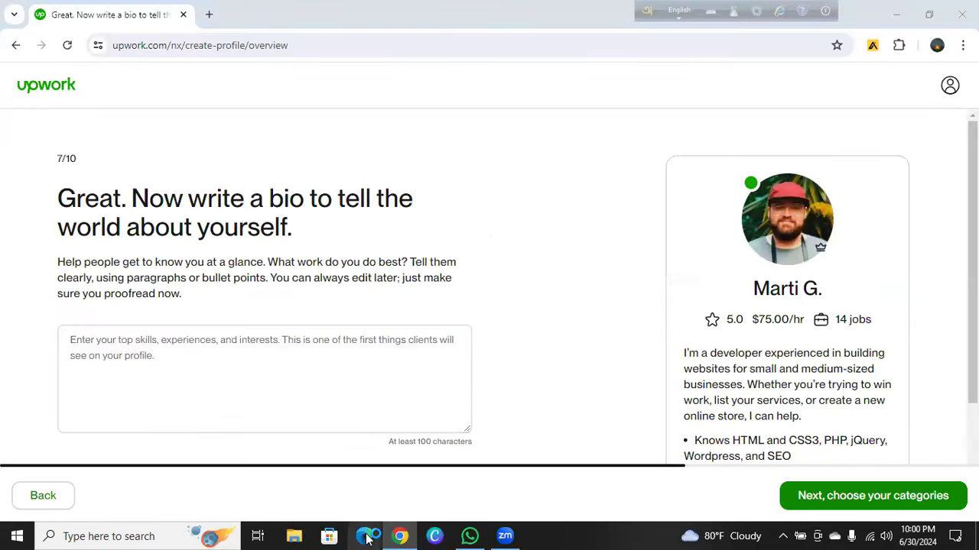
{"action": "left_click", "coordinate": [367, 539]}
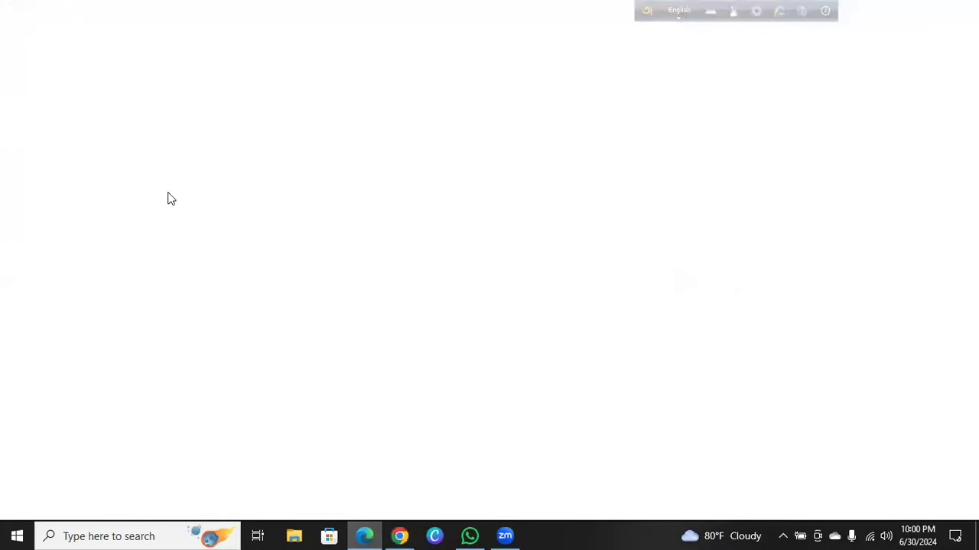
Open the Fiverr LinkedIn profile gig draft and return to its Overview step
{"action": "left_click", "coordinate": [153, 66]}
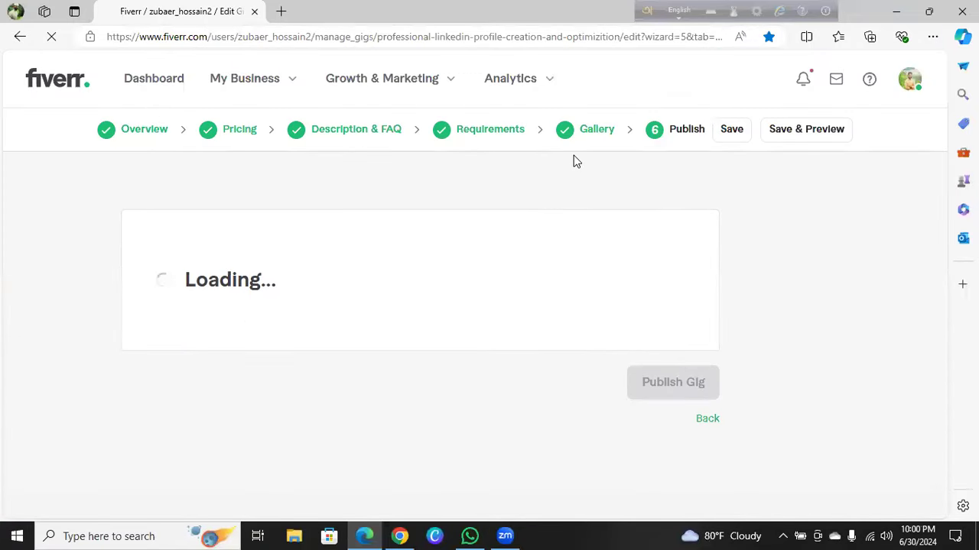
{"action": "left_click", "coordinate": [162, 136]}
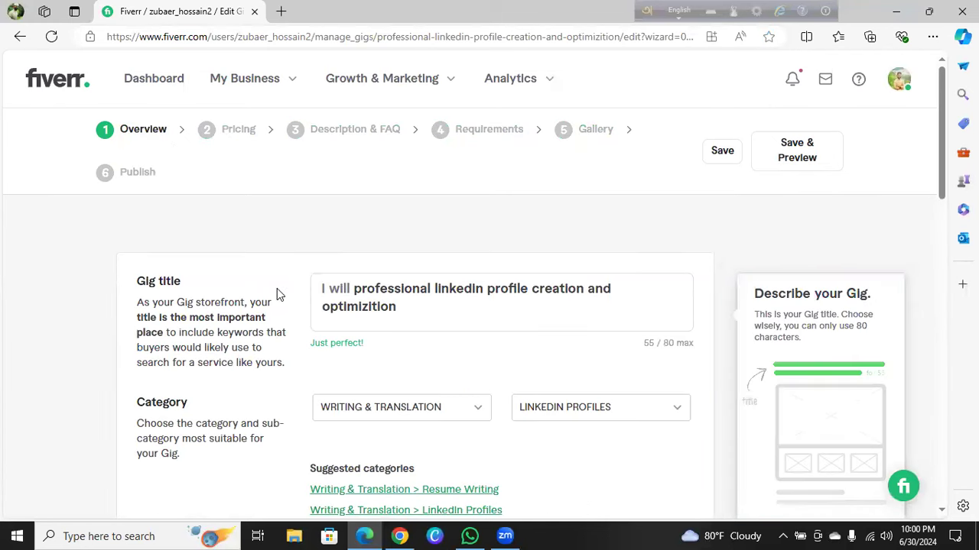
{"action": "scroll", "coordinate": [277, 294], "scroll_direction": "down", "scroll_amount": 1}
{"action": "scroll", "coordinate": [278, 291], "scroll_direction": "up", "scroll_amount": 1}
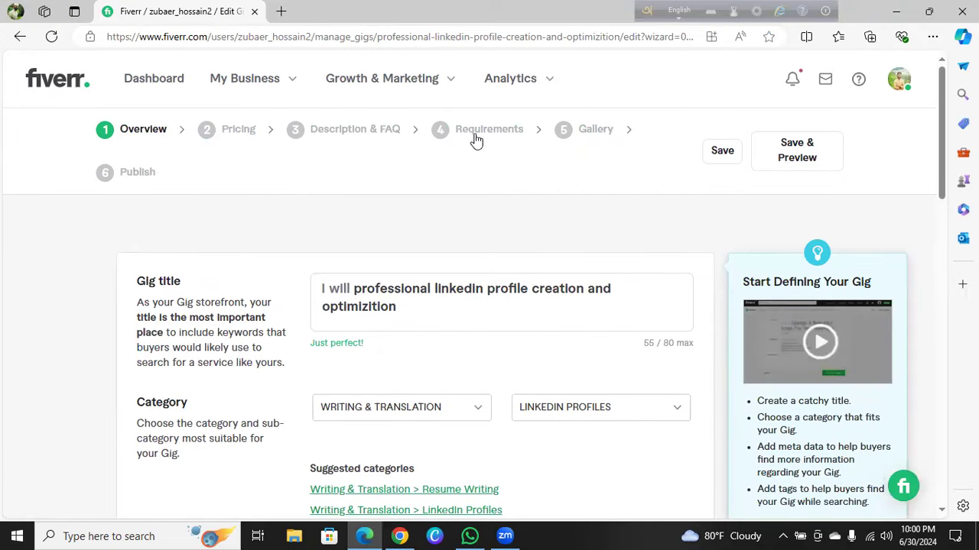
{"action": "left_click", "coordinate": [902, 91]}
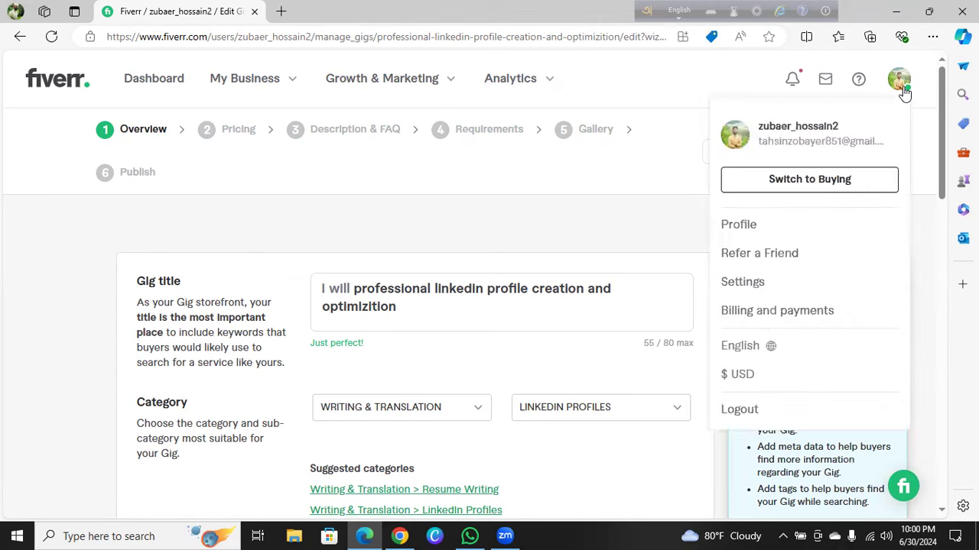
Review the Skills section on the Fiverr seller profile, then switch back to the Upwork bio step
{"action": "left_click", "coordinate": [806, 221]}
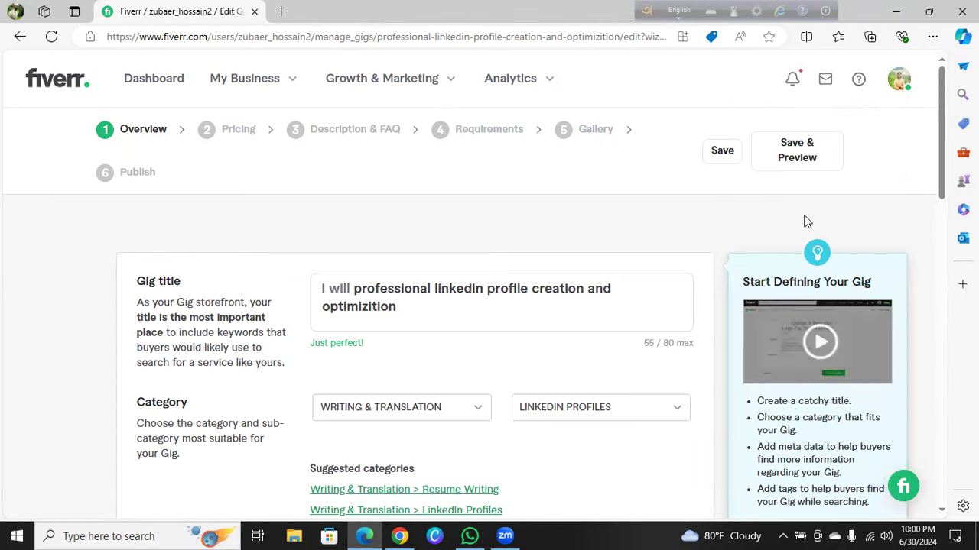
{"action": "left_click", "coordinate": [893, 90]}
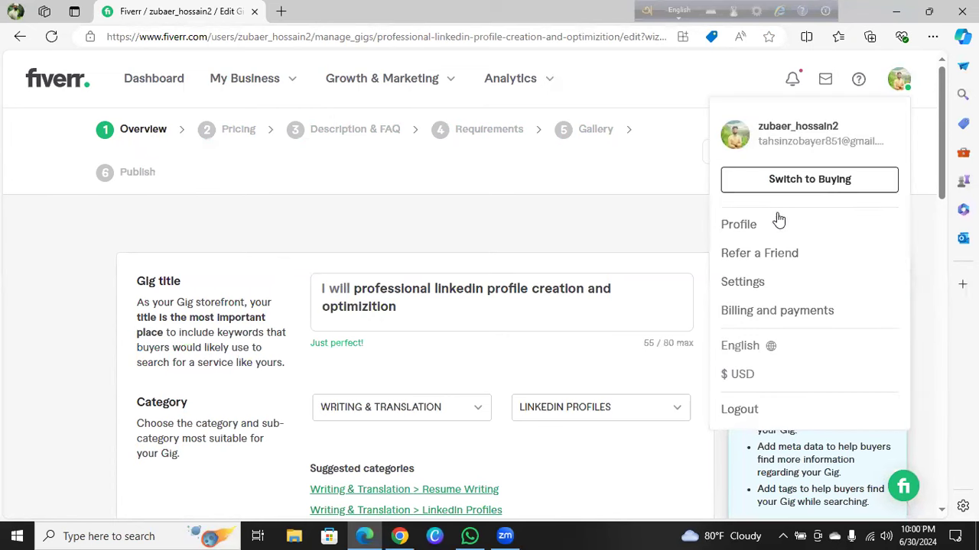
{"action": "left_click", "coordinate": [753, 224]}
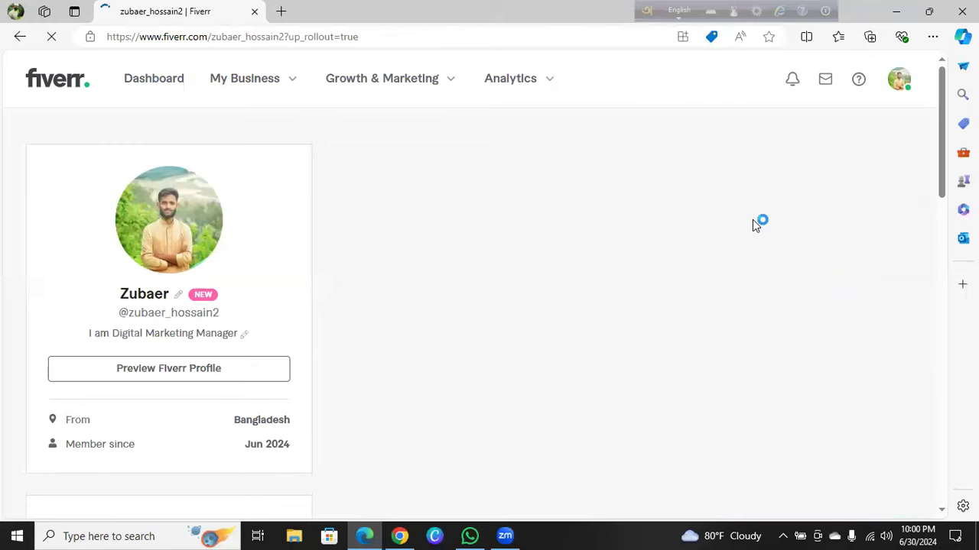
{"action": "scroll", "coordinate": [366, 309], "scroll_direction": "down", "scroll_amount": 3}
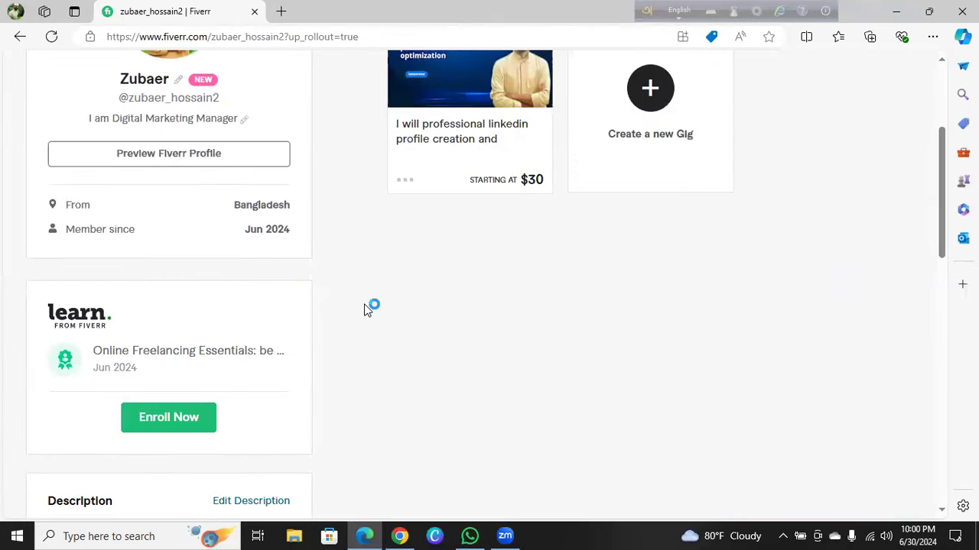
{"action": "scroll", "coordinate": [365, 309], "scroll_direction": "down", "scroll_amount": 4}
{"action": "scroll", "coordinate": [366, 308], "scroll_direction": "down", "scroll_amount": 7}
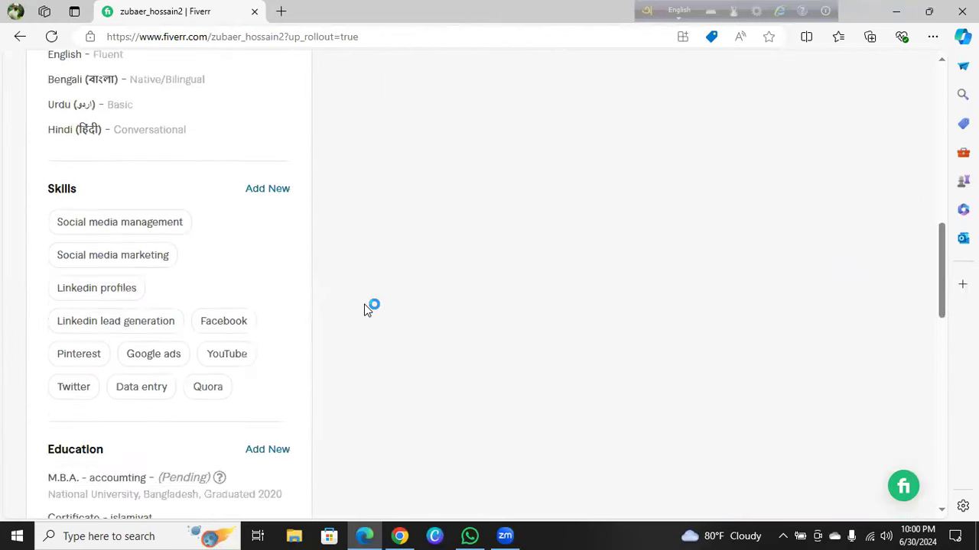
{"action": "scroll", "coordinate": [366, 308], "scroll_direction": "down", "scroll_amount": 2}
{"action": "scroll", "coordinate": [366, 305], "scroll_direction": "up", "scroll_amount": 10}
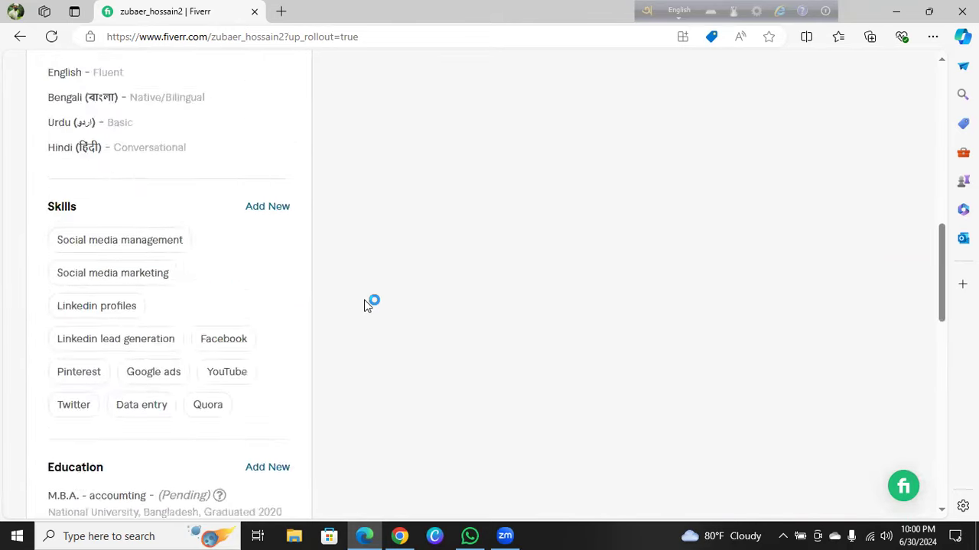
{"action": "scroll", "coordinate": [364, 298], "scroll_direction": "up", "scroll_amount": 6}
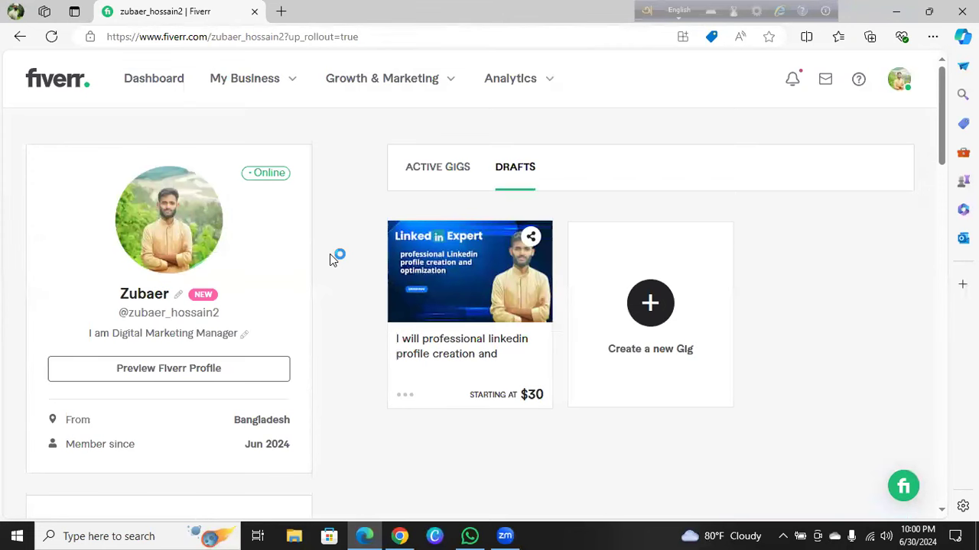
{"action": "left_click", "coordinate": [398, 535]}
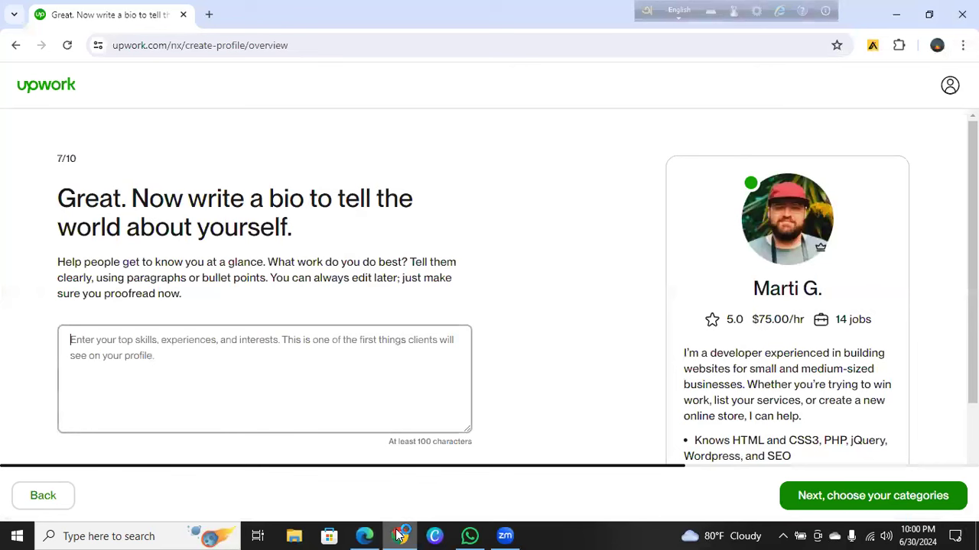
Type a 'Hello!' bio opening with the freelancer's name as a professional Digital Marketing Manager & Freelancer
{"action": "left_click", "coordinate": [97, 338]}
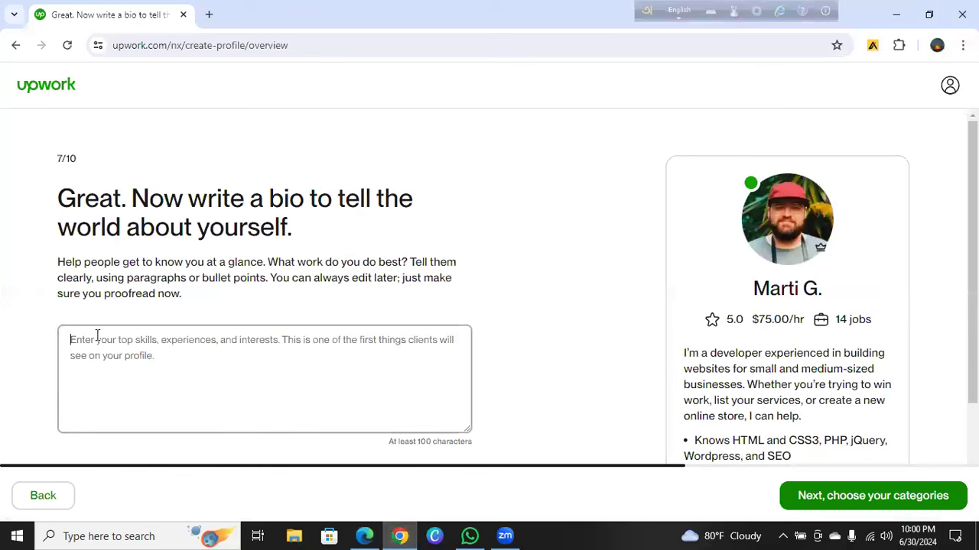
{"action": "type", "text": "He"}
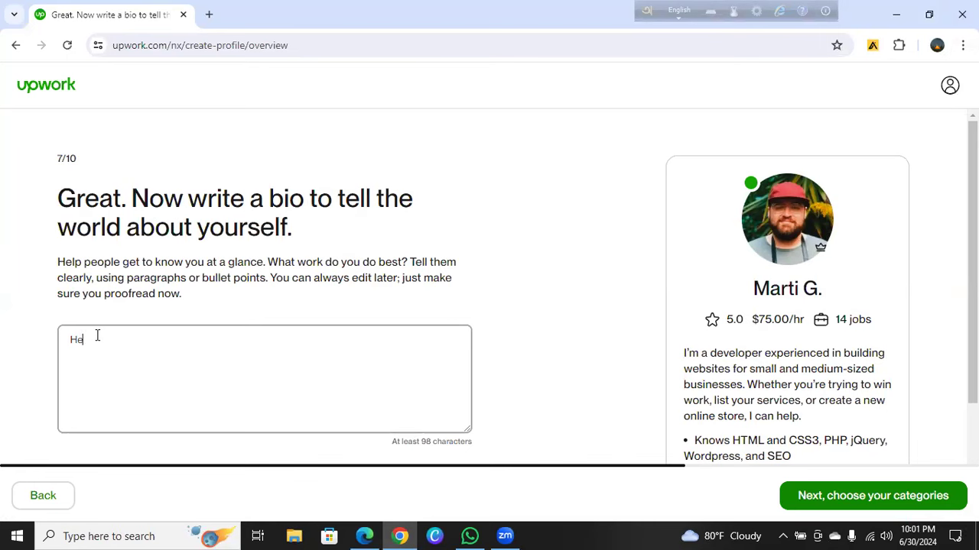
{"action": "type", "text": "l"}
{"action": "type", "text": "lo"}
{"action": "type", "text": "! I"}
{"action": "type", "text": "his is"}
{"action": "type", "text": " X"}
{"action": "key", "text": "BackSpace"}
{"action": "type", "text": "Zubaer"}
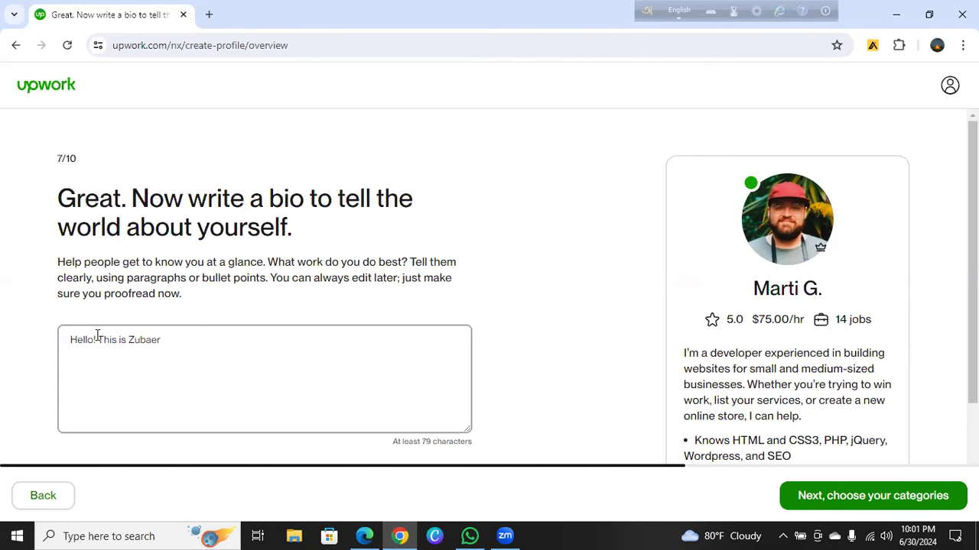
{"action": "type", "text": " a professional Digita"}
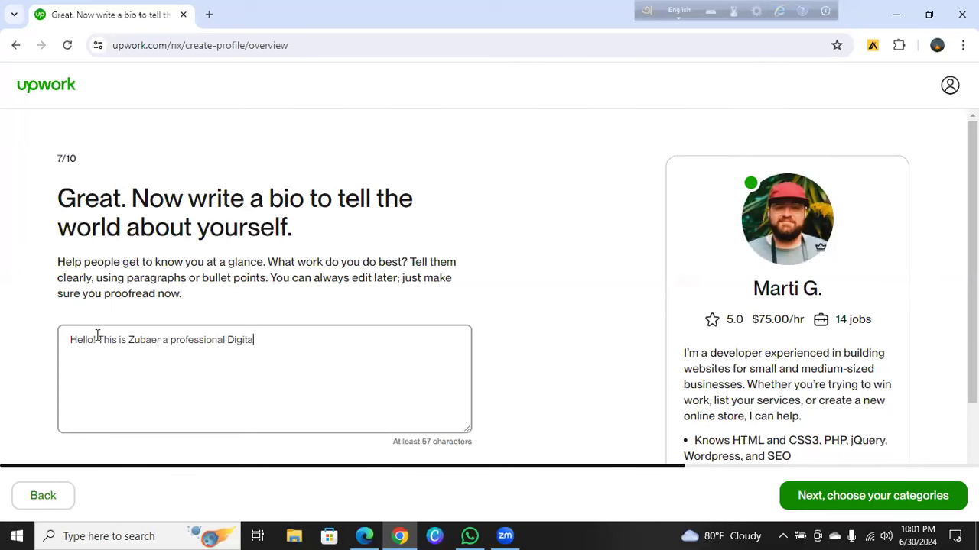
{"action": "type", "text": "l Marketing Manager"}
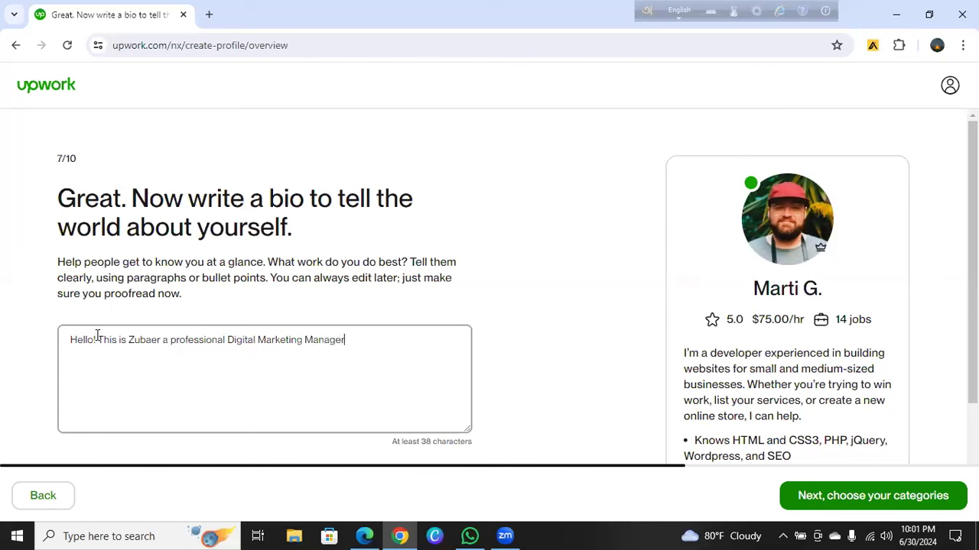
{"action": "type", "text": " & Freelancer. I am "}
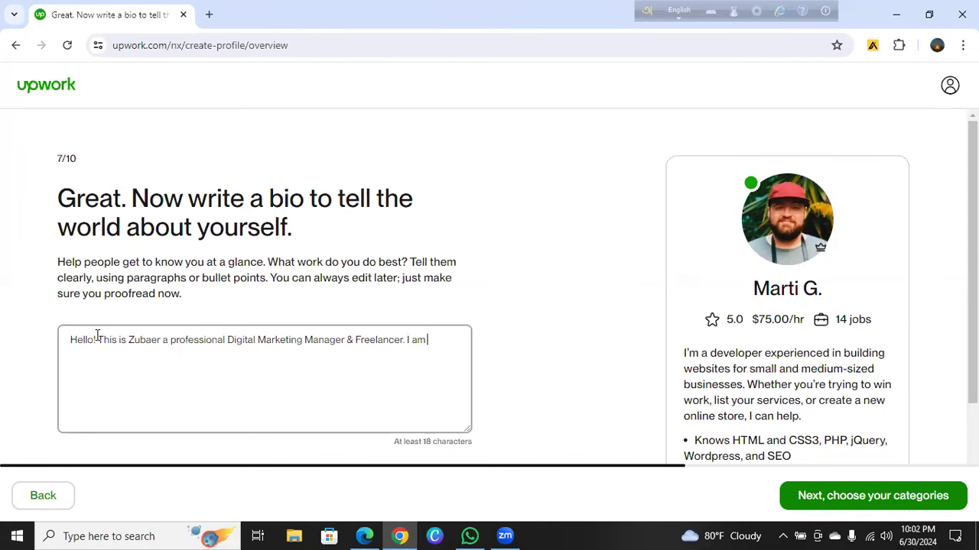
{"action": "type", "text": "an expert in Soc"}
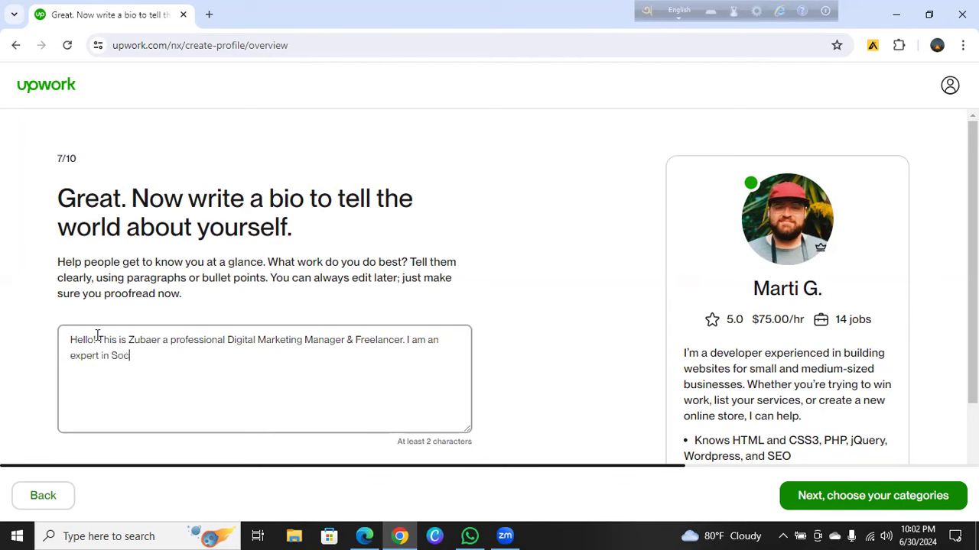
{"action": "type", "text": "ial Media M"}
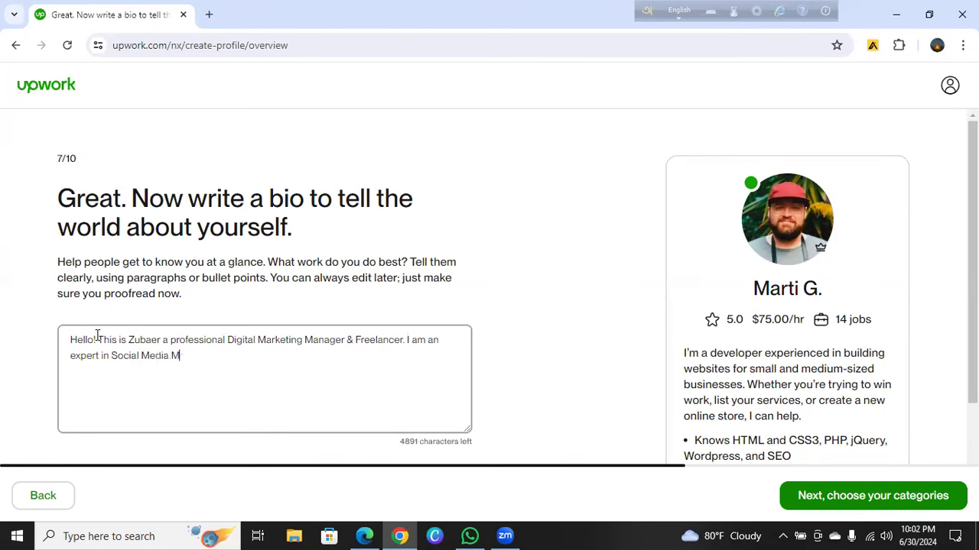
{"action": "type", "text": "arketing, Social "}
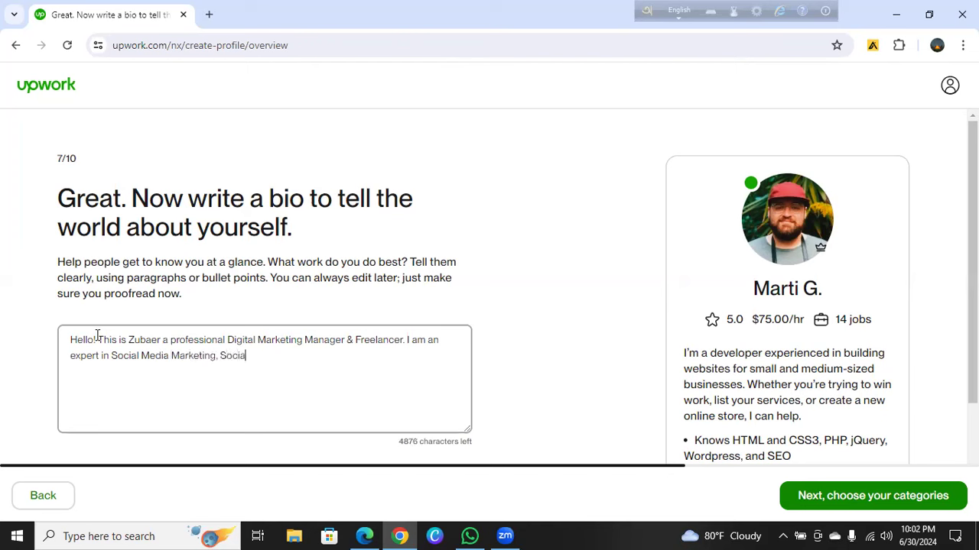
{"action": "type", "text": "Media"}
Continue the expertise list: Social Media Management, Social Media Advertising, Data Entry, Lead Generation & Search Engine optimization
{"action": "type", "text": "Manage"}
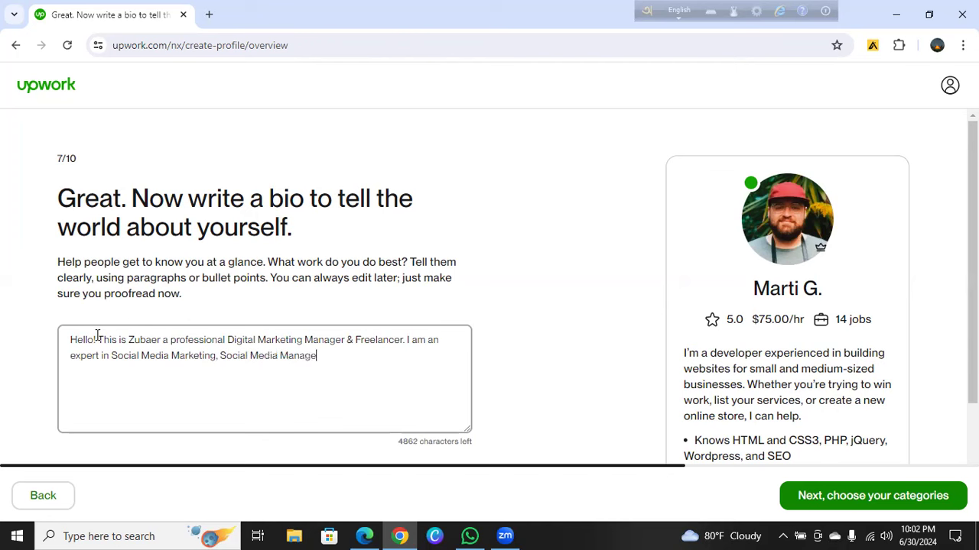
{"action": "type", "text": "ment, Social Media "}
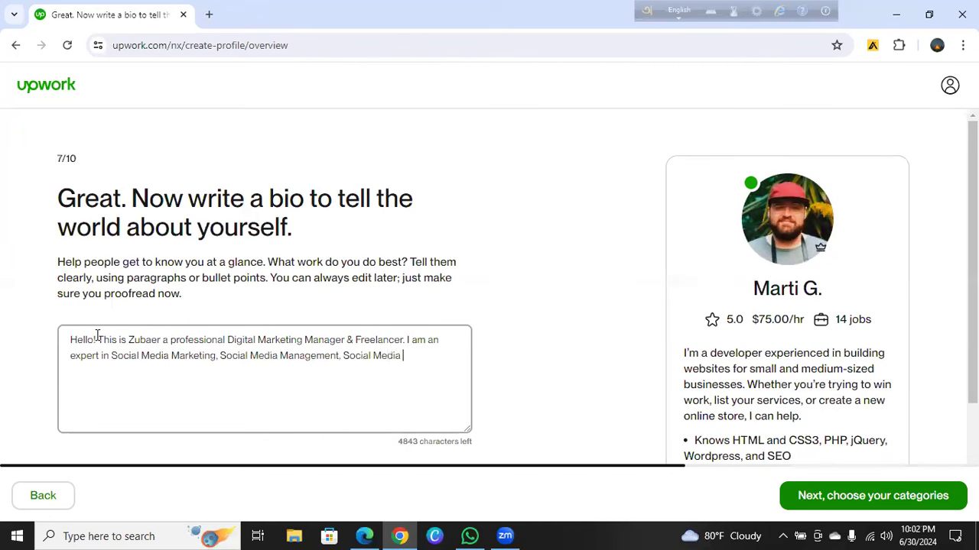
{"action": "type", "text": "Advertising, Data"}
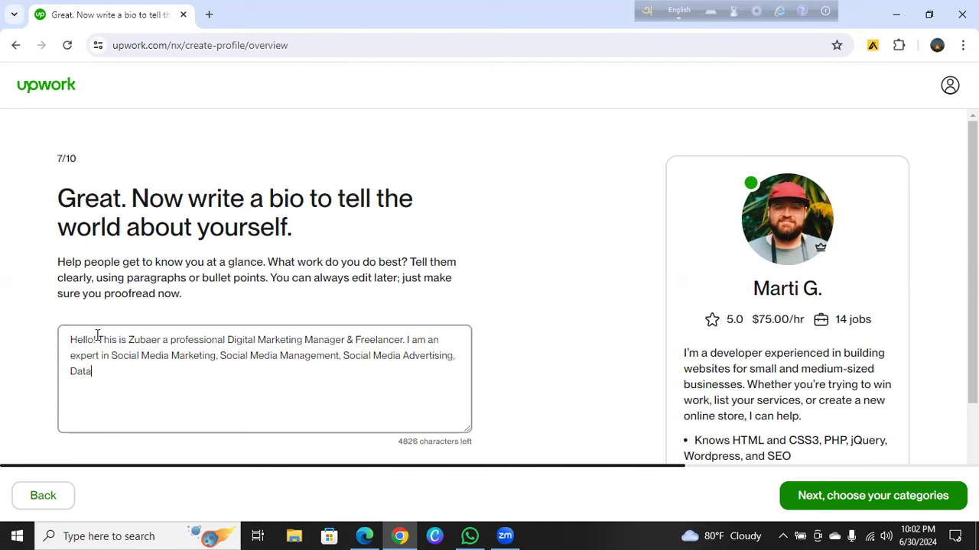
{"action": "type", "text": " Entry, Lead Generation"}
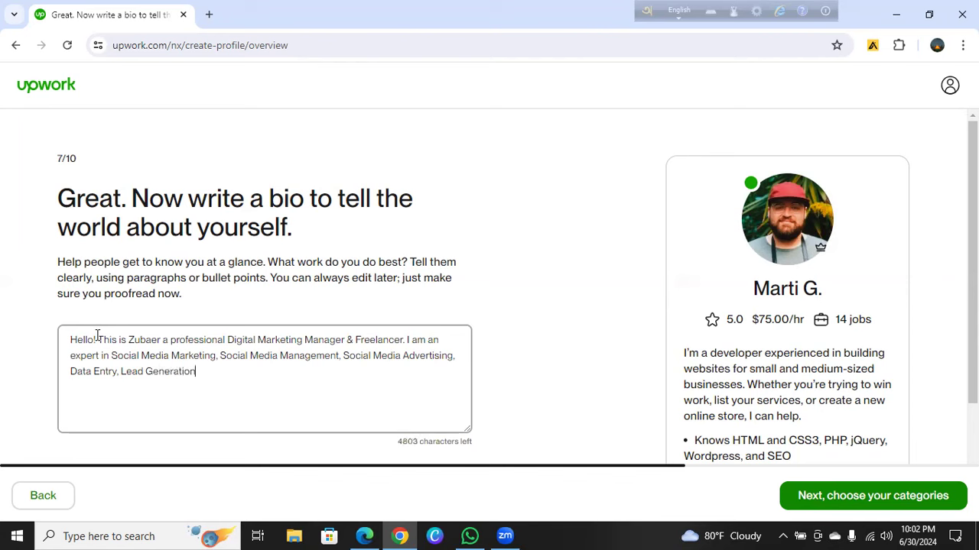
{"action": "type", "text": " & Search Engine"}
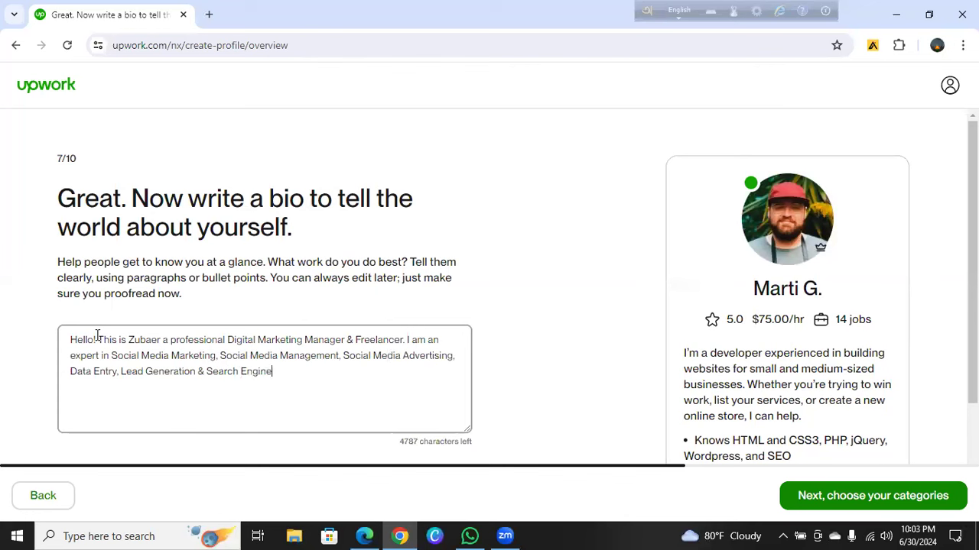
{"action": "type", "text": " optimization."}
On a new line, write 'I can assist you to maange & grow your Social Media Accounts Like: Face'
{"action": "key", "text": "Return"}
{"action": "type", "text": "I ca"}
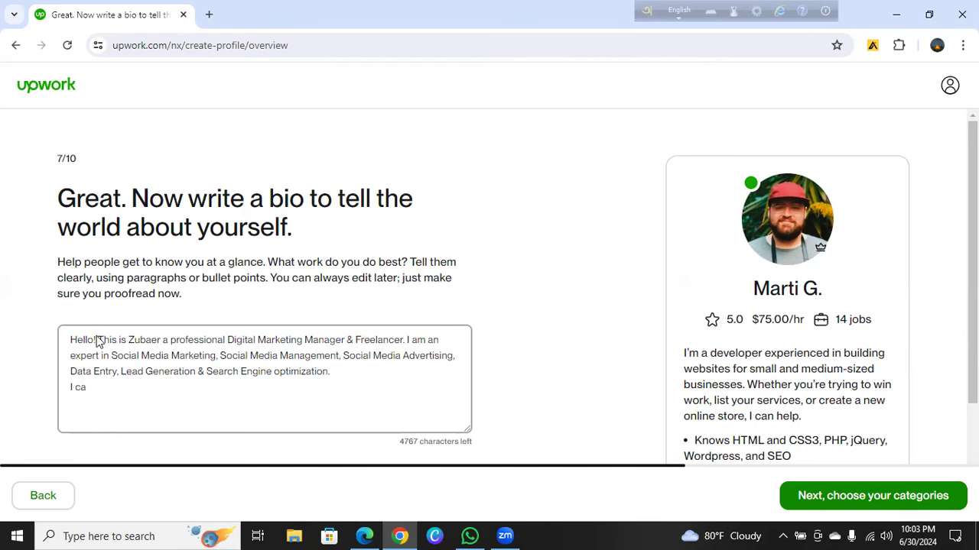
{"action": "type", "text": "nn"}
{"action": "key", "text": "BackSpace"}
{"action": "key", "text": "BackSpace"}
{"action": "type", "text": "assist you "}
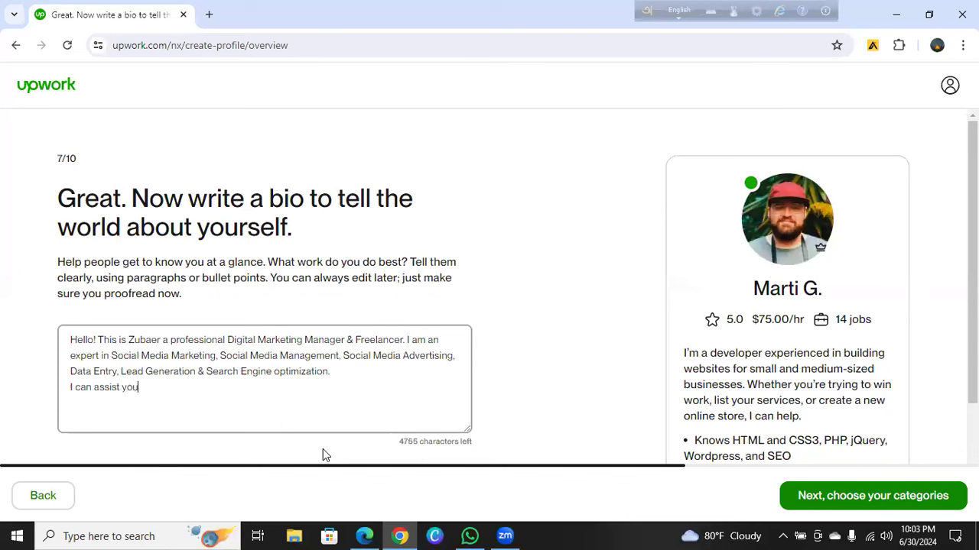
{"action": "type", "text": "to grow"}
{"action": "left_click", "coordinate": [151, 391]}
{"action": "type", "text": "maange"}
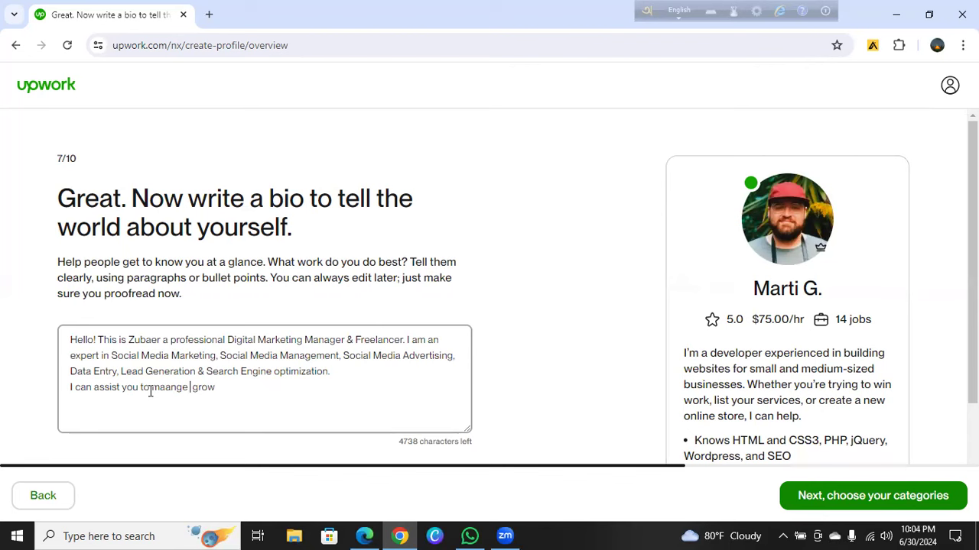
{"action": "type", "text": "&"}
{"action": "key", "text": "alt+Tab"}
{"action": "key", "text": "Right"}
{"action": "key", "text": "Right"}
{"action": "key", "text": "Right"}
{"action": "key", "text": "Right"}
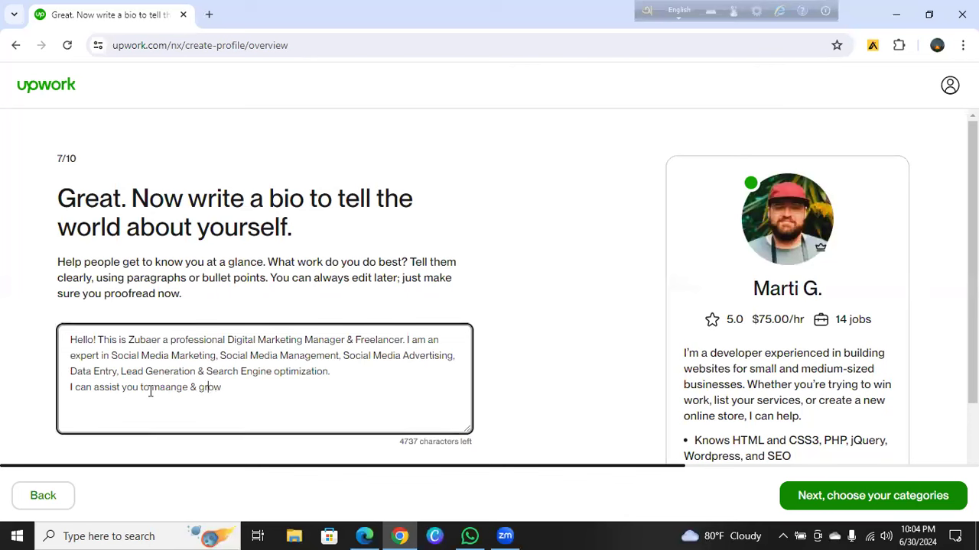
{"action": "key", "text": "Right"}
{"action": "type", "text": "your Social Media"}
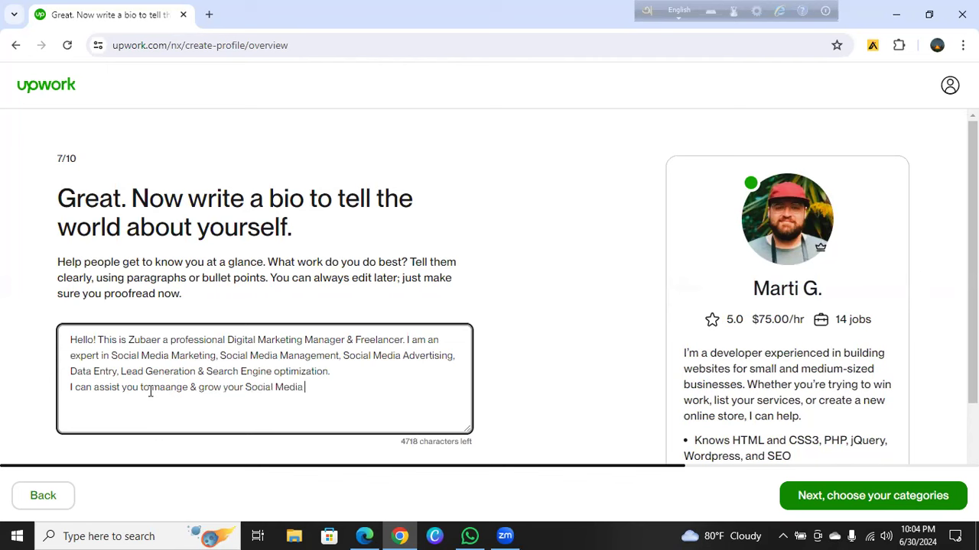
{"action": "type", "text": " A"}
{"action": "type", "text": "ccounts"}
{"action": "type", "text": " Like"}
{"action": "type", "text": ": "}
{"action": "type", "text": "Face"}
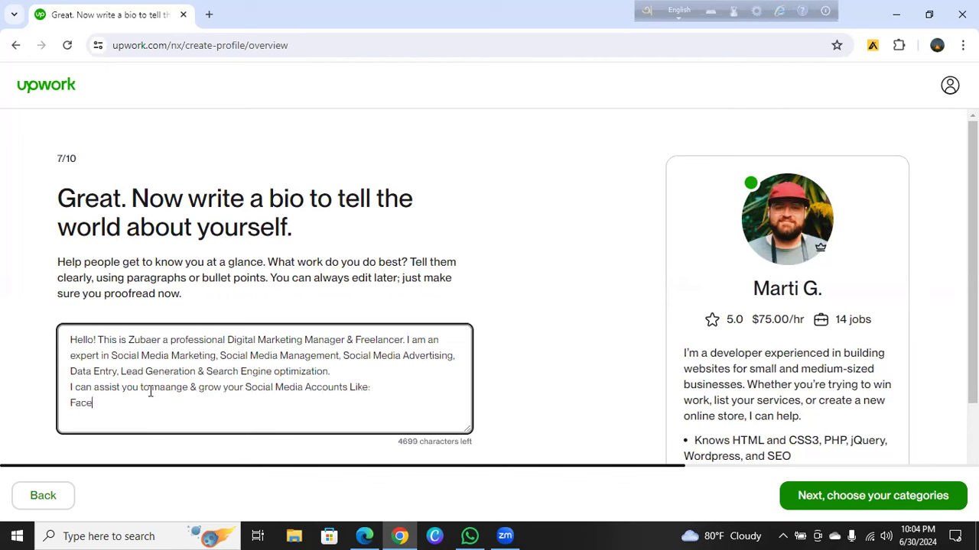
Add dash-prefixed lines for Facebook, LinkedIn, Pinterest and YouTube under the social media sentence
{"action": "key", "text": "BackSpace"}
{"action": "key", "text": "BackSpace"}
{"action": "key", "text": "BackSpace"}
{"action": "key", "text": "BackSpace"}
{"action": "type", "text": "-Facebook"}
{"action": "key", "text": "Return"}
{"action": "type", "text": "-Linke"}
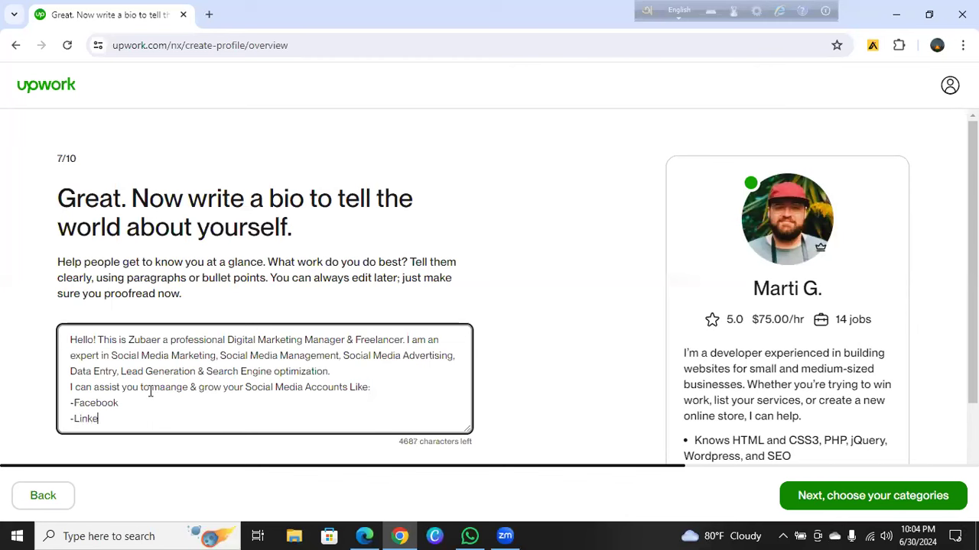
{"action": "type", "text": "dIn"}
{"action": "key", "text": "Return"}
{"action": "type", "text": "-"}
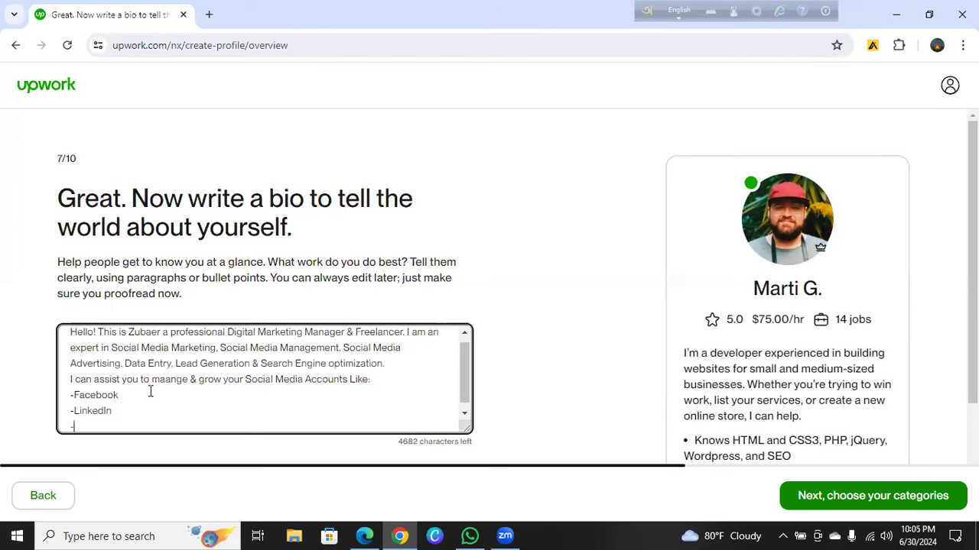
{"action": "type", "text": "Pinterest"}
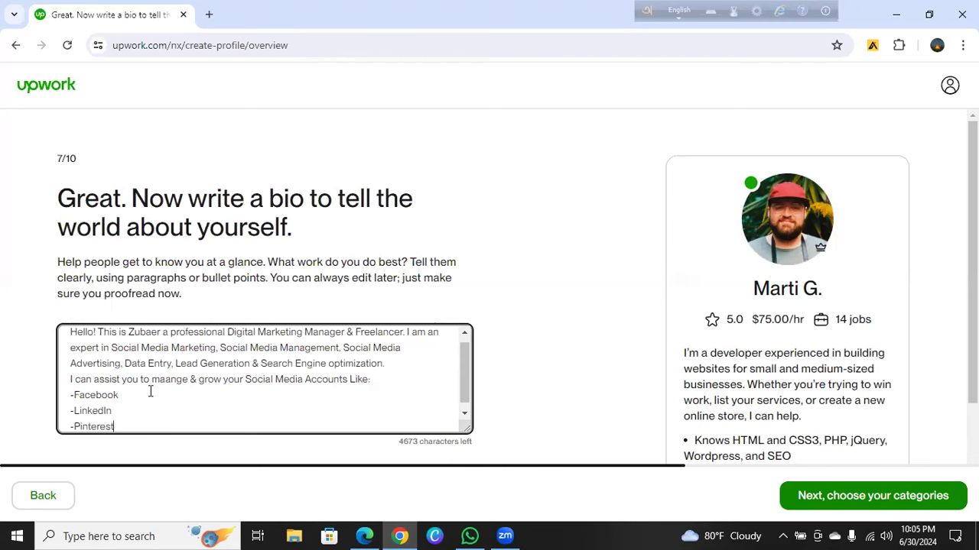
{"action": "key", "text": "Return"}
{"action": "type", "text": "-"}
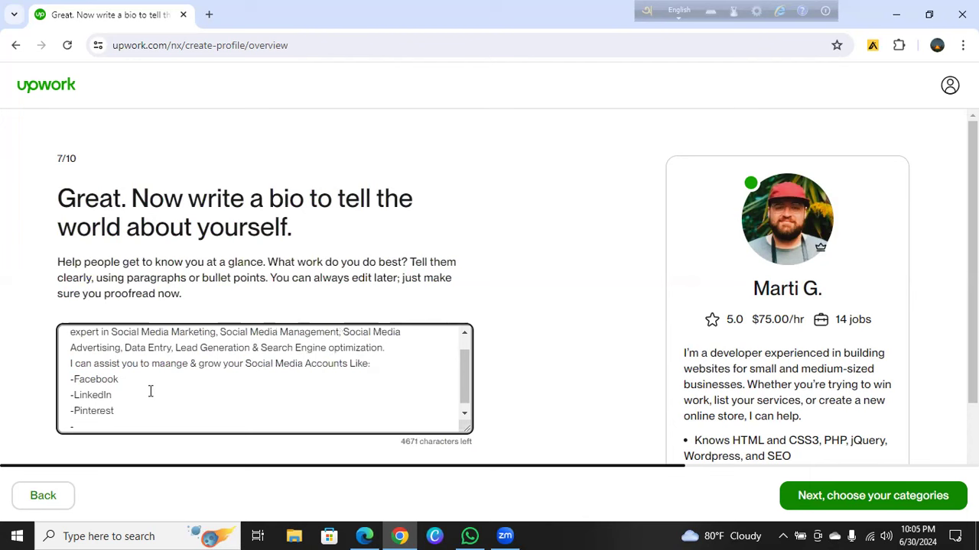
{"action": "type", "text": "YouTube"}
{"action": "key", "text": "Return"}
Add a '-X (Twitter)' line, correcting the lowercase t to a capital T
{"action": "type", "text": "-"}
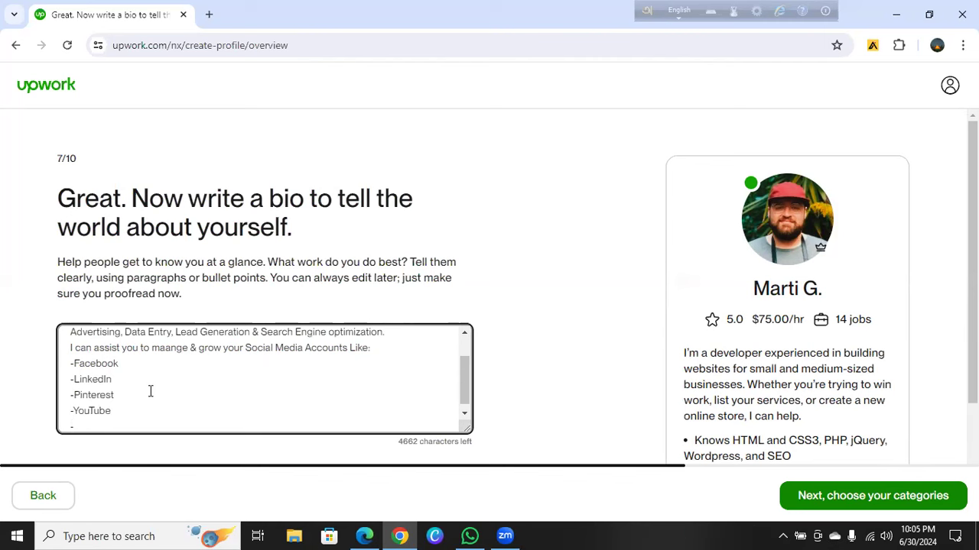
{"action": "type", "text": "X"}
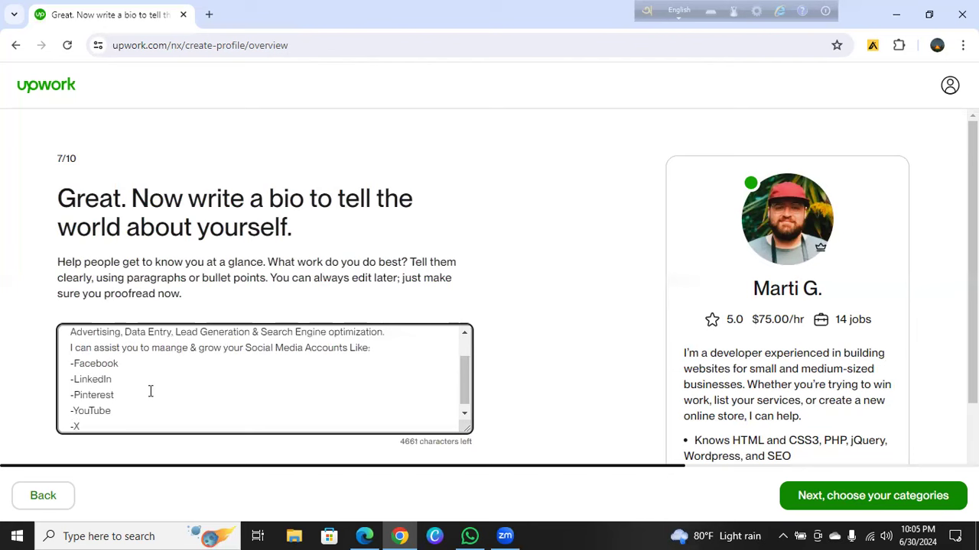
{"action": "type", "text": " (twitter)"}
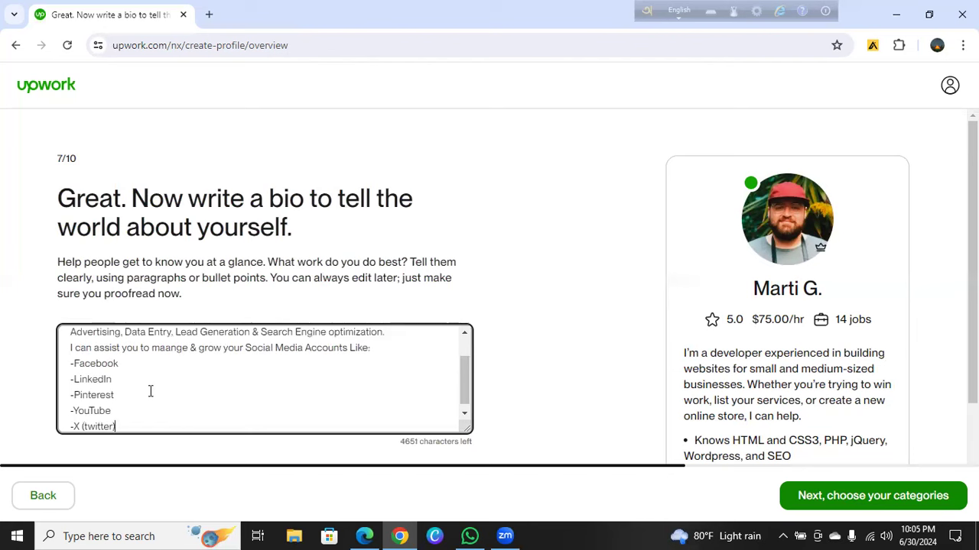
{"action": "key", "text": "Left"}
{"action": "key", "text": "Left"}
{"action": "key", "text": "Left"}
{"action": "key", "text": "Left"}
{"action": "key", "text": "Left"}
{"action": "key", "text": "Left"}
{"action": "key", "text": "Left"}
{"action": "key", "text": "Left"}
{"action": "key", "text": "Delete"}
{"action": "type", "text": "T"}
{"action": "key", "text": "Right"}
{"action": "key", "text": "Right"}
{"action": "key", "text": "Right"}
{"action": "key", "text": "Right"}
{"action": "key", "text": "Right"}
{"action": "key", "text": "Right"}
{"action": "key", "text": "Right"}
{"action": "key", "text": "Return"}
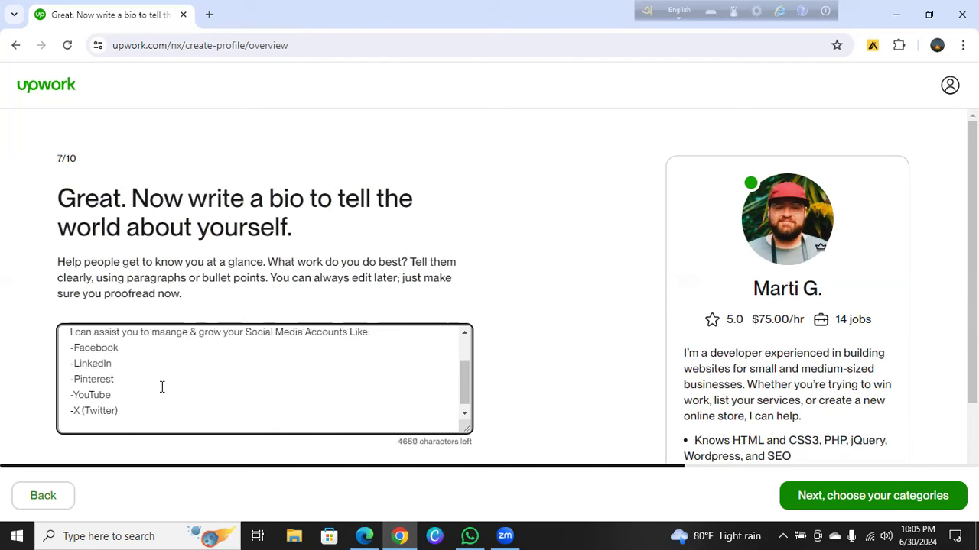
Add the Quora line with an '&', then begin the closing line 'Feel free to inform me'
{"action": "type", "text": "-"}
{"action": "type", "text": "O"}
{"action": "type", "text": "uora"}
{"action": "key", "text": "Right"}
{"action": "key", "text": "Right"}
{"action": "key", "text": "Right"}
{"action": "key", "text": "Right"}
{"action": "type", "text": "&"}
{"action": "key", "text": "Return"}
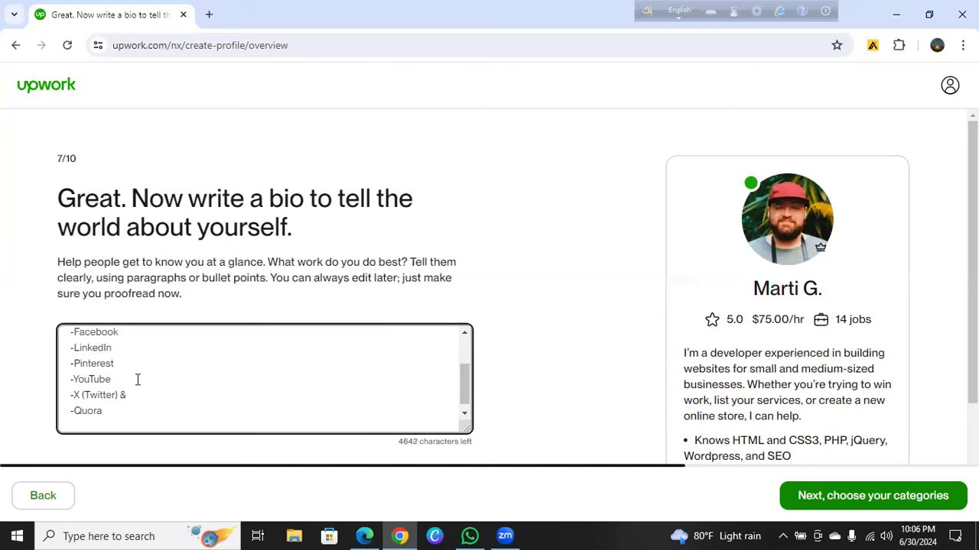
{"action": "type", "text": "Feel free to inform"}
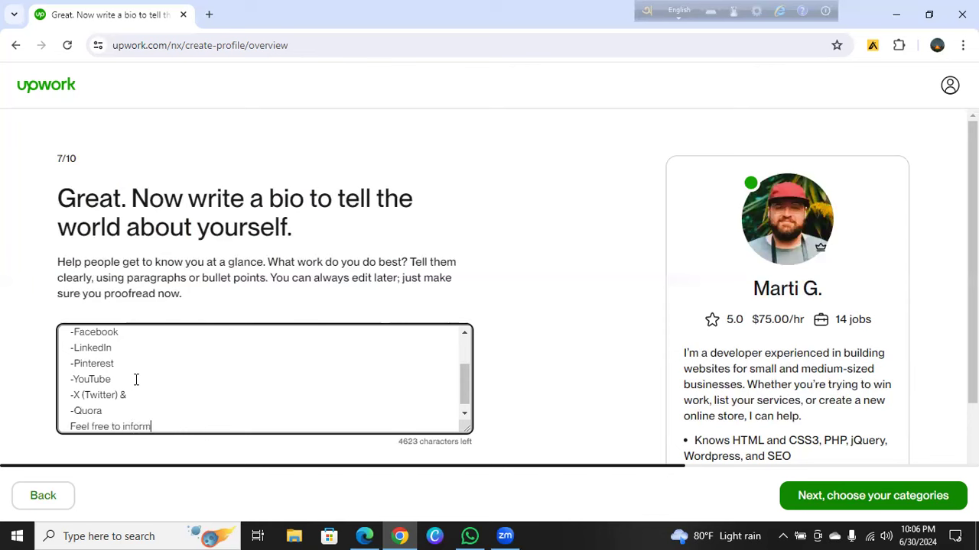